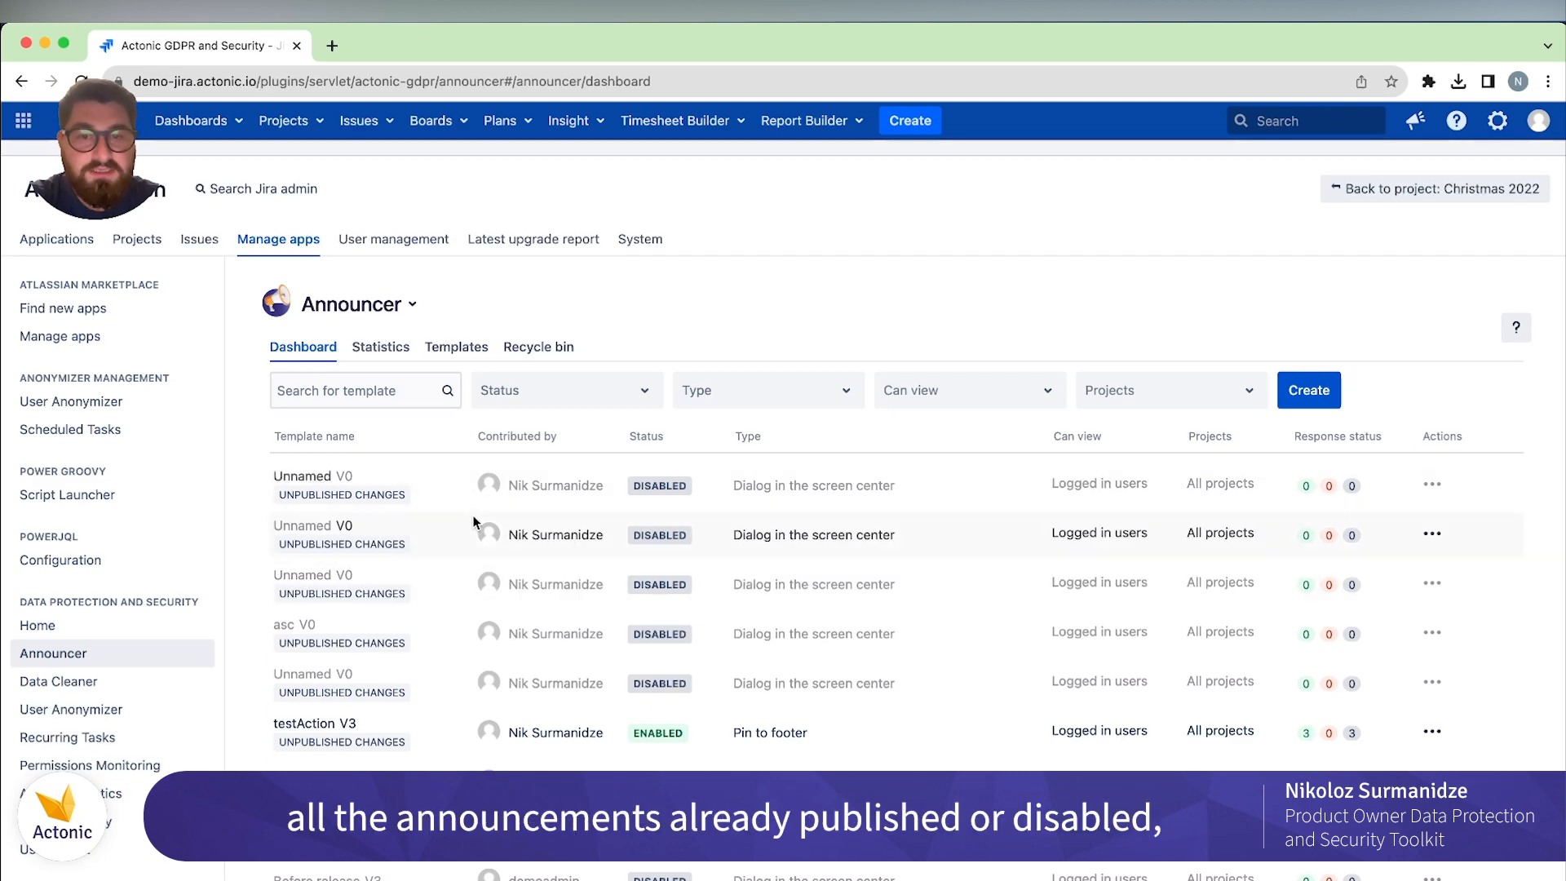
Look through the Announcer's statistics, recycle bin and templates, and return to the dashboard.
{"action": "left_click", "coordinate": [388, 349]}
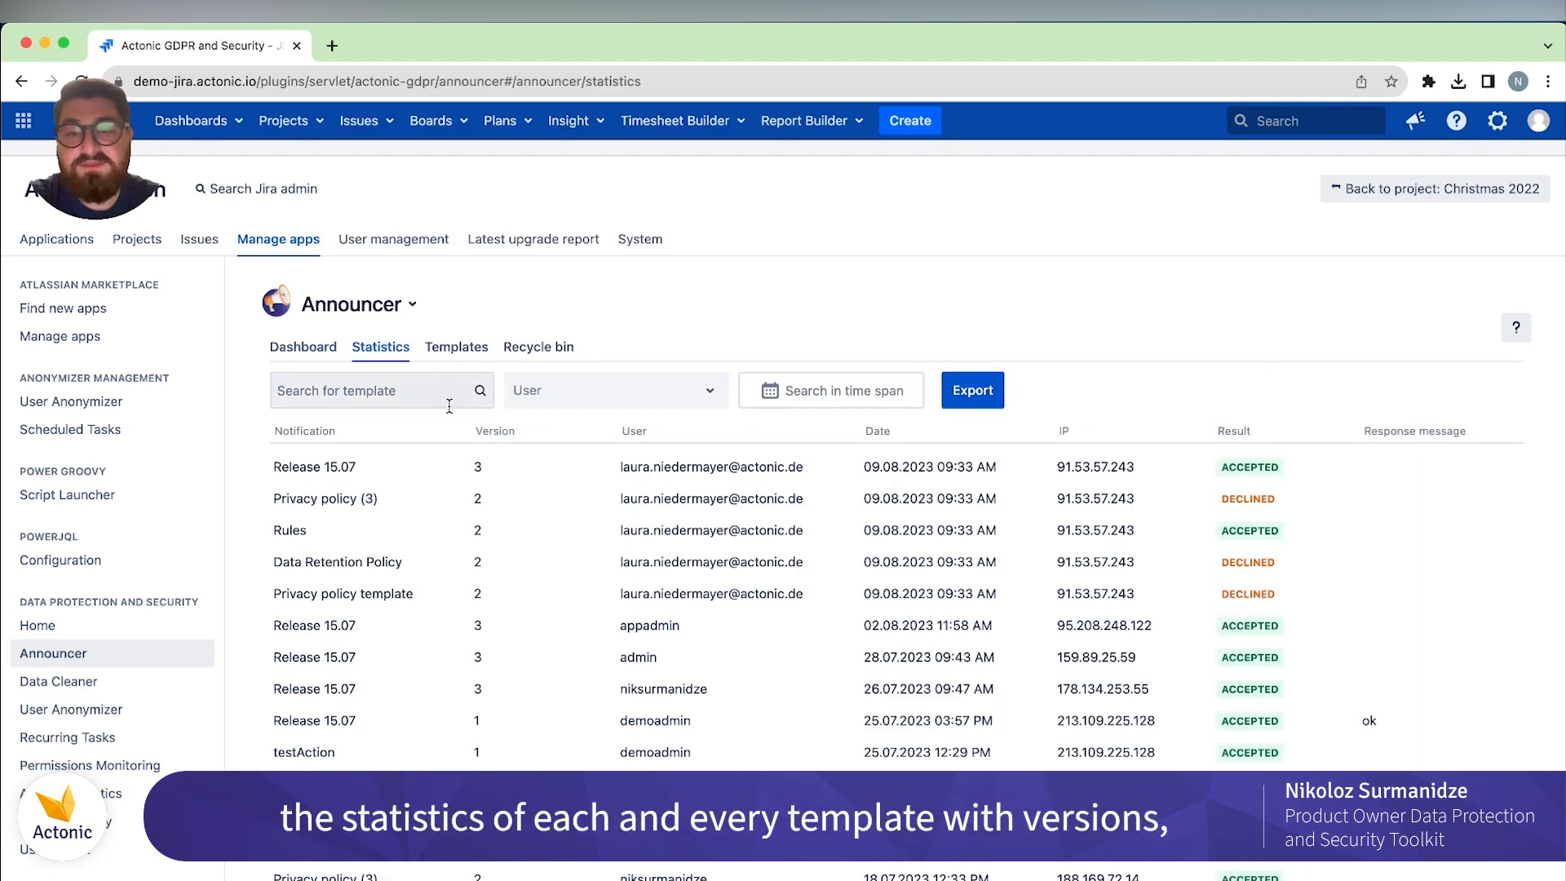
{"action": "left_click", "coordinate": [482, 361]}
{"action": "left_click", "coordinate": [548, 348]}
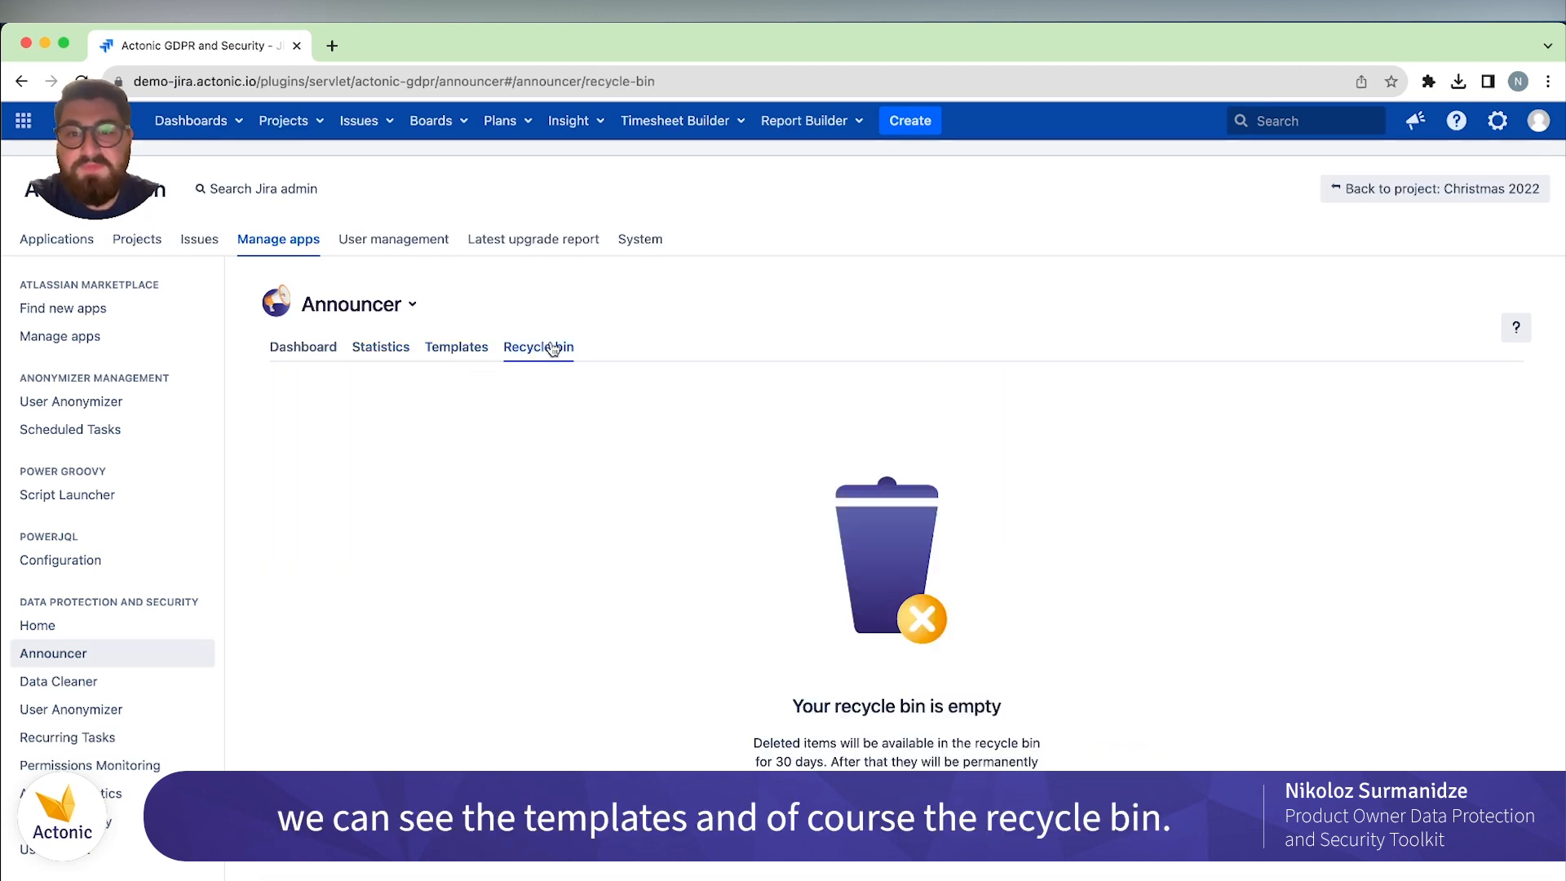
{"action": "left_click", "coordinate": [320, 363]}
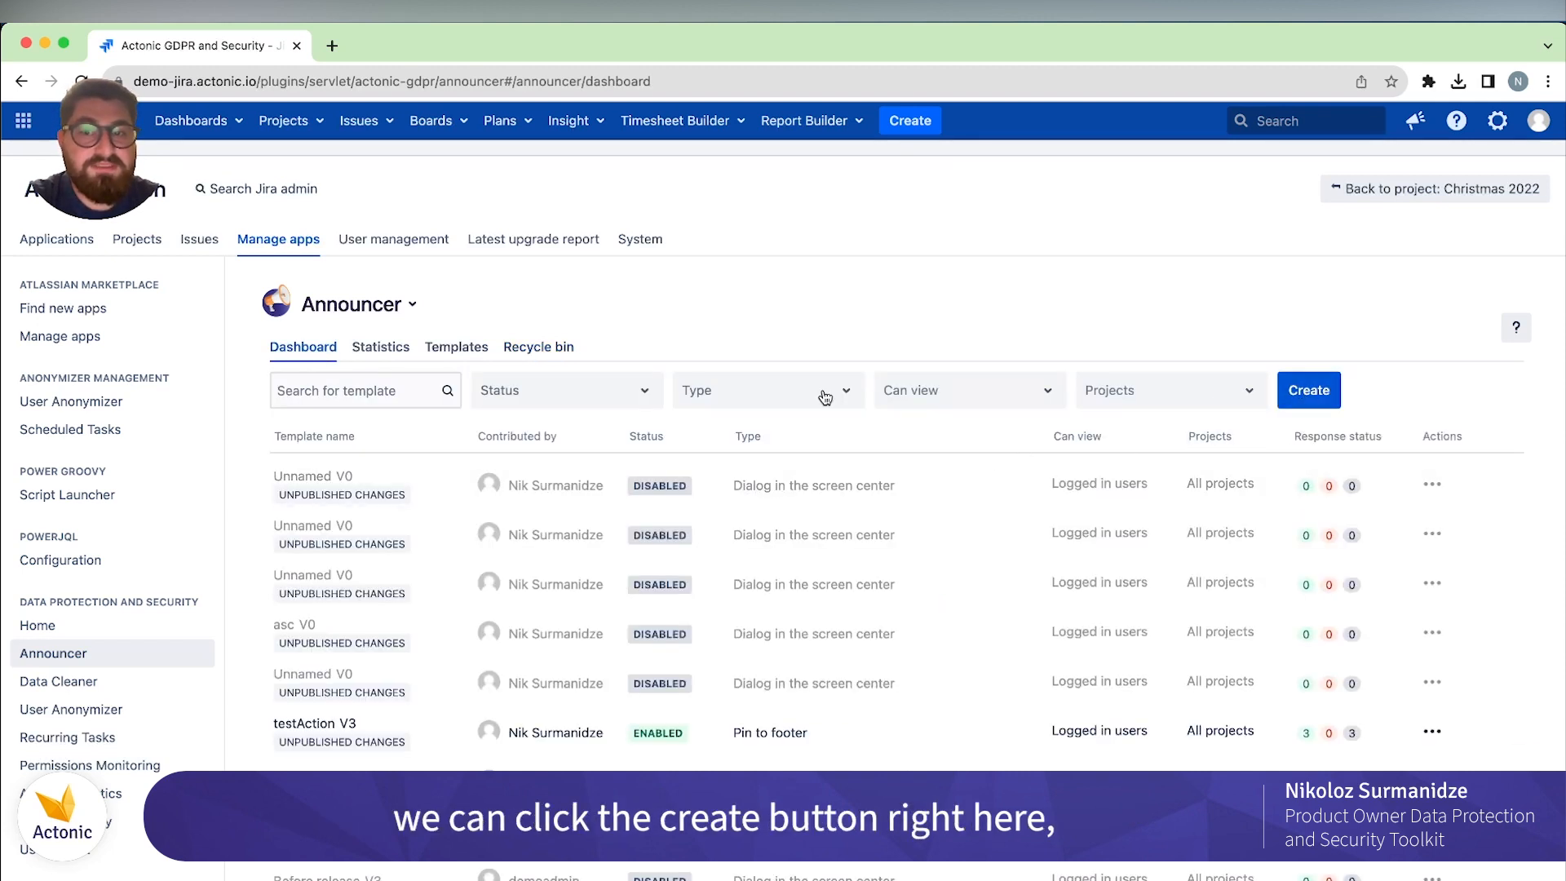
{"action": "left_click", "coordinate": [451, 360]}
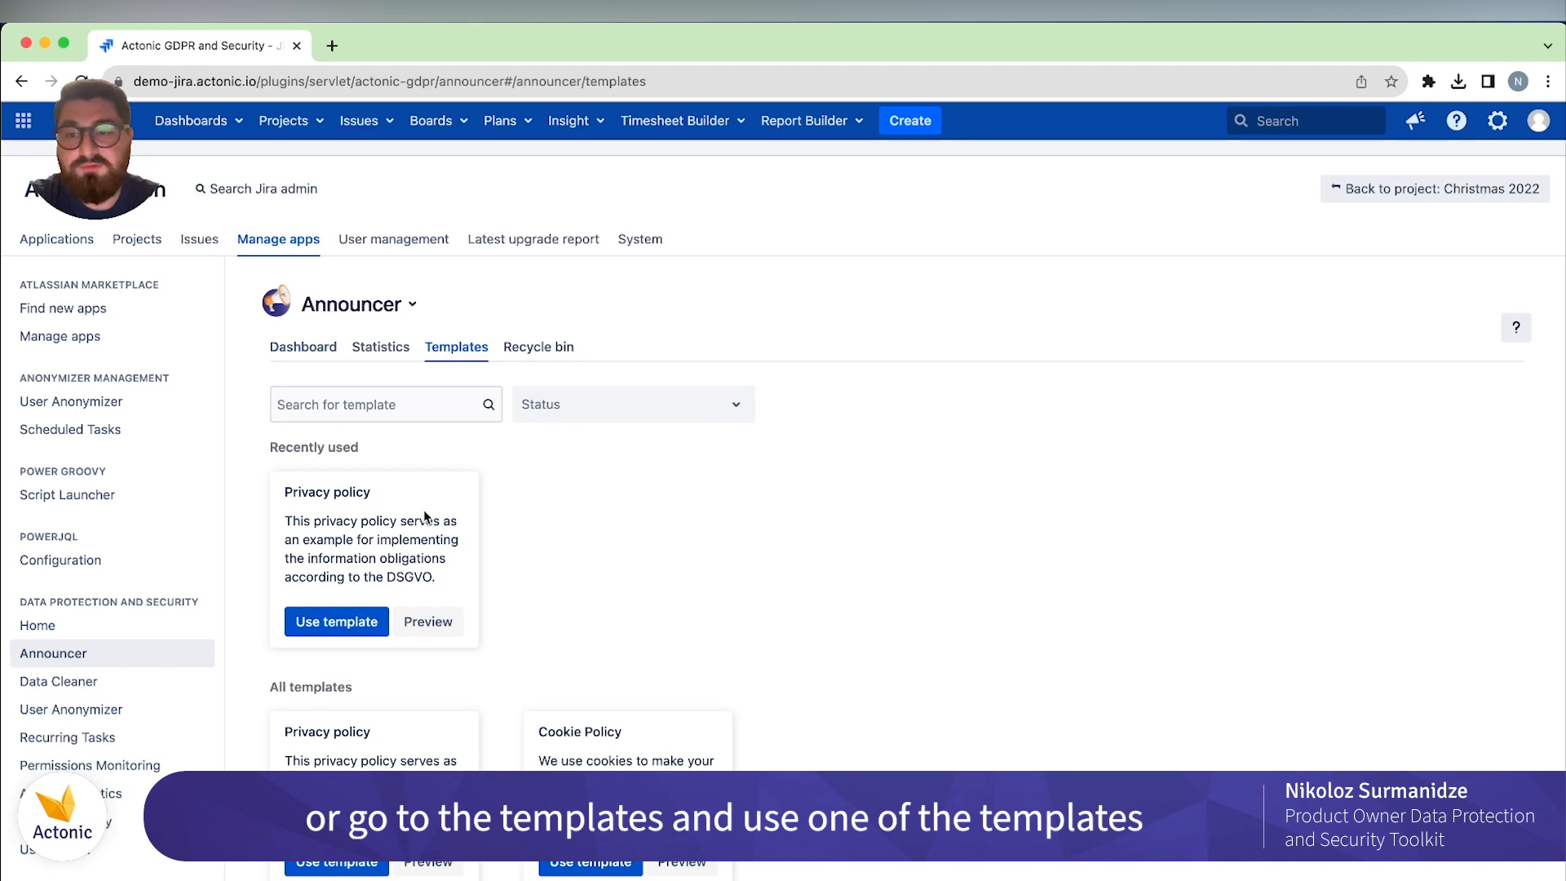
{"action": "left_click", "coordinate": [325, 346]}
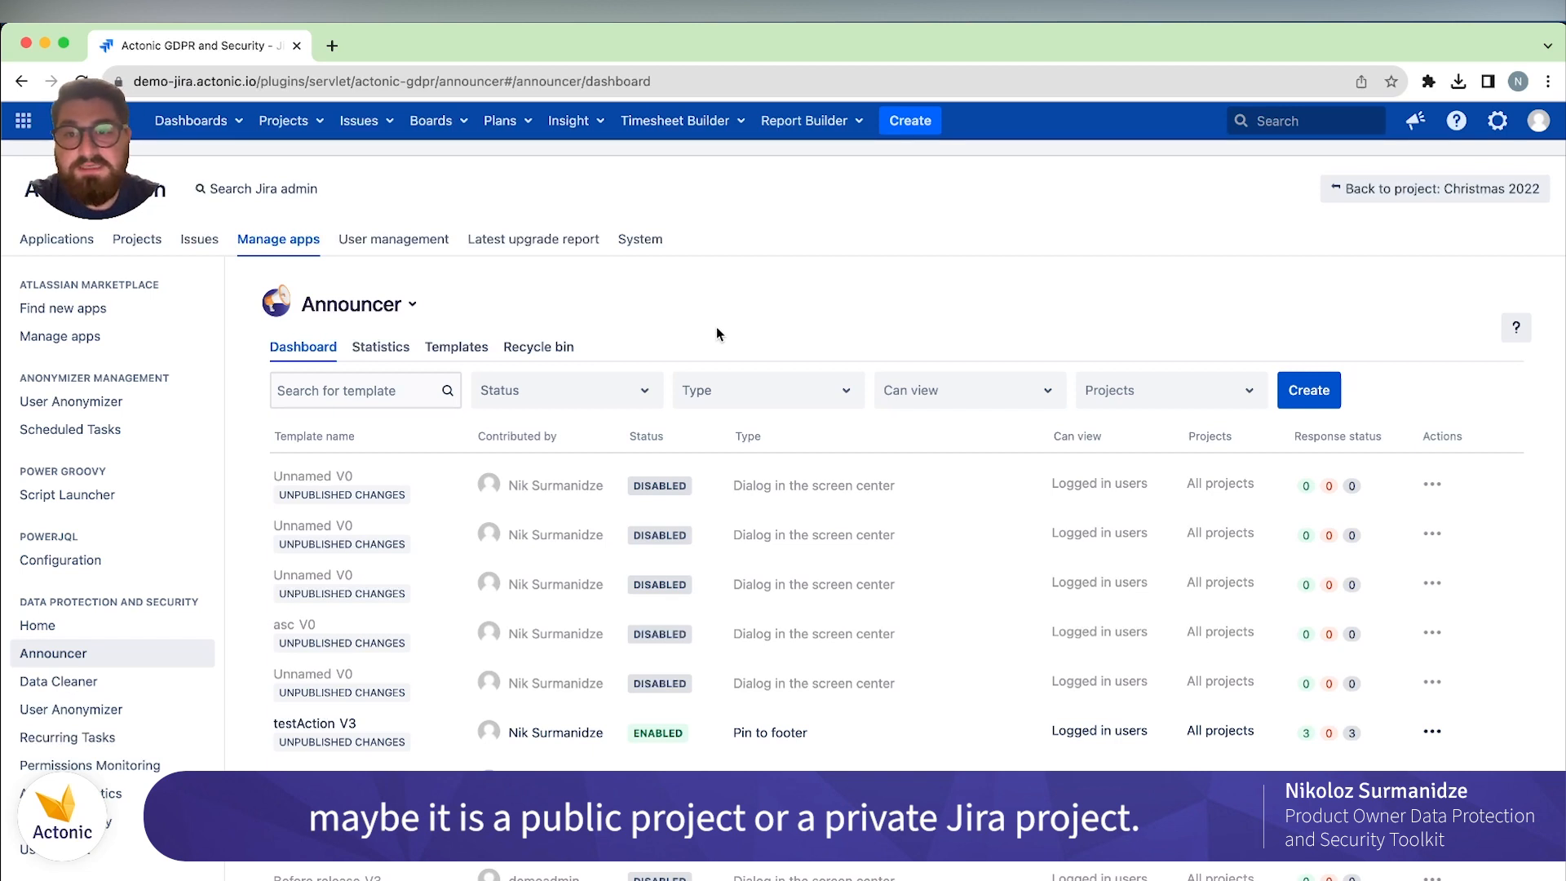
Start a new announcement from the recently used Privacy policy template and review its general settings.
{"action": "left_click", "coordinate": [450, 353]}
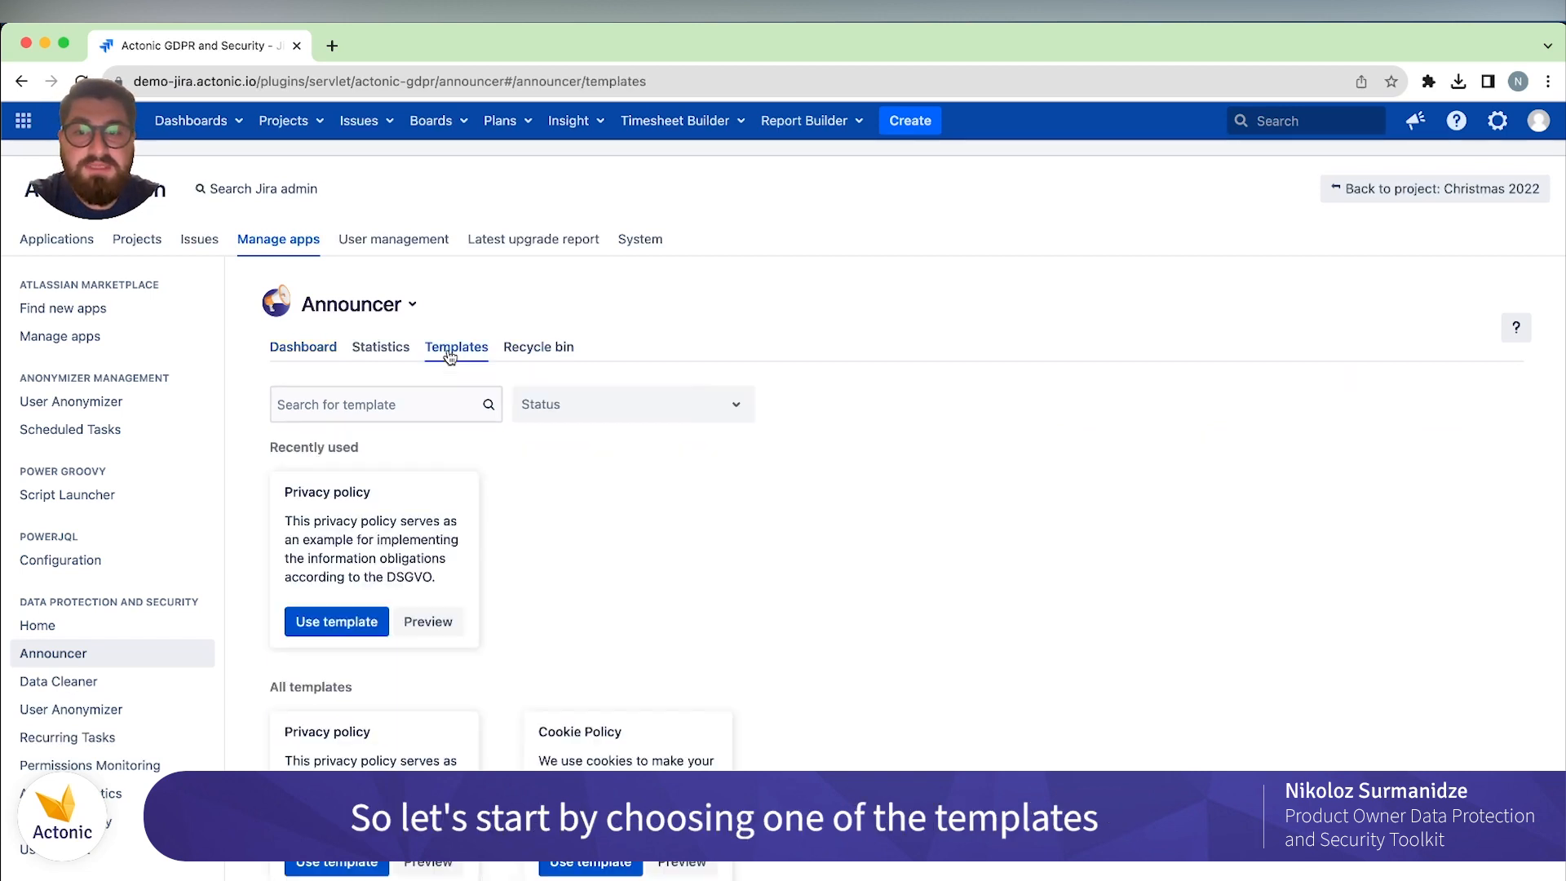
{"action": "left_click", "coordinate": [333, 622]}
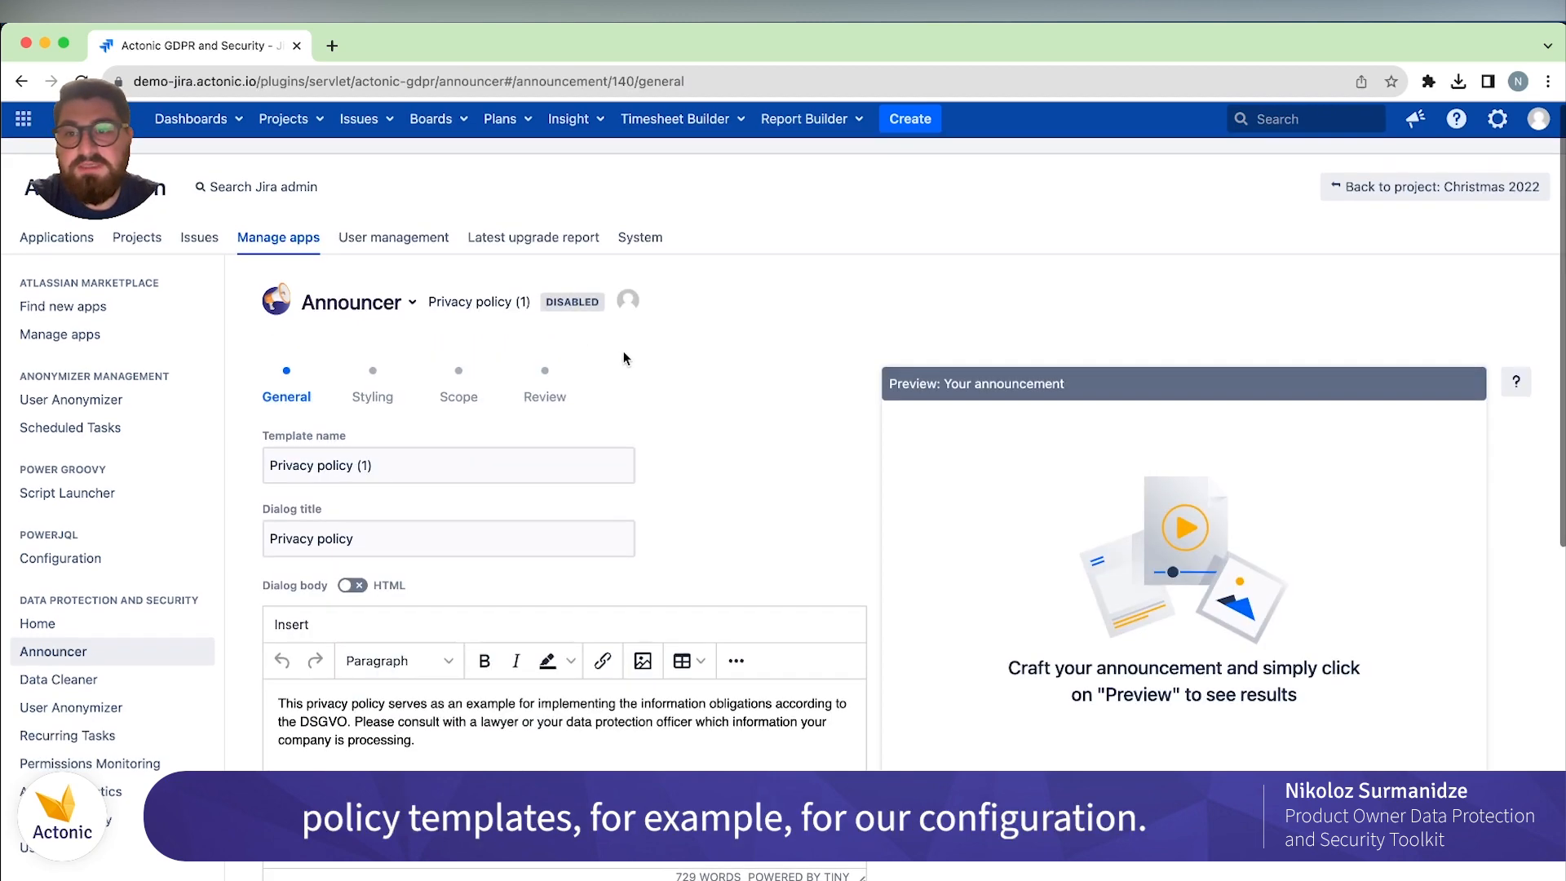
{"action": "scroll", "coordinate": [623, 353], "scroll_direction": "down", "scroll_amount": 2}
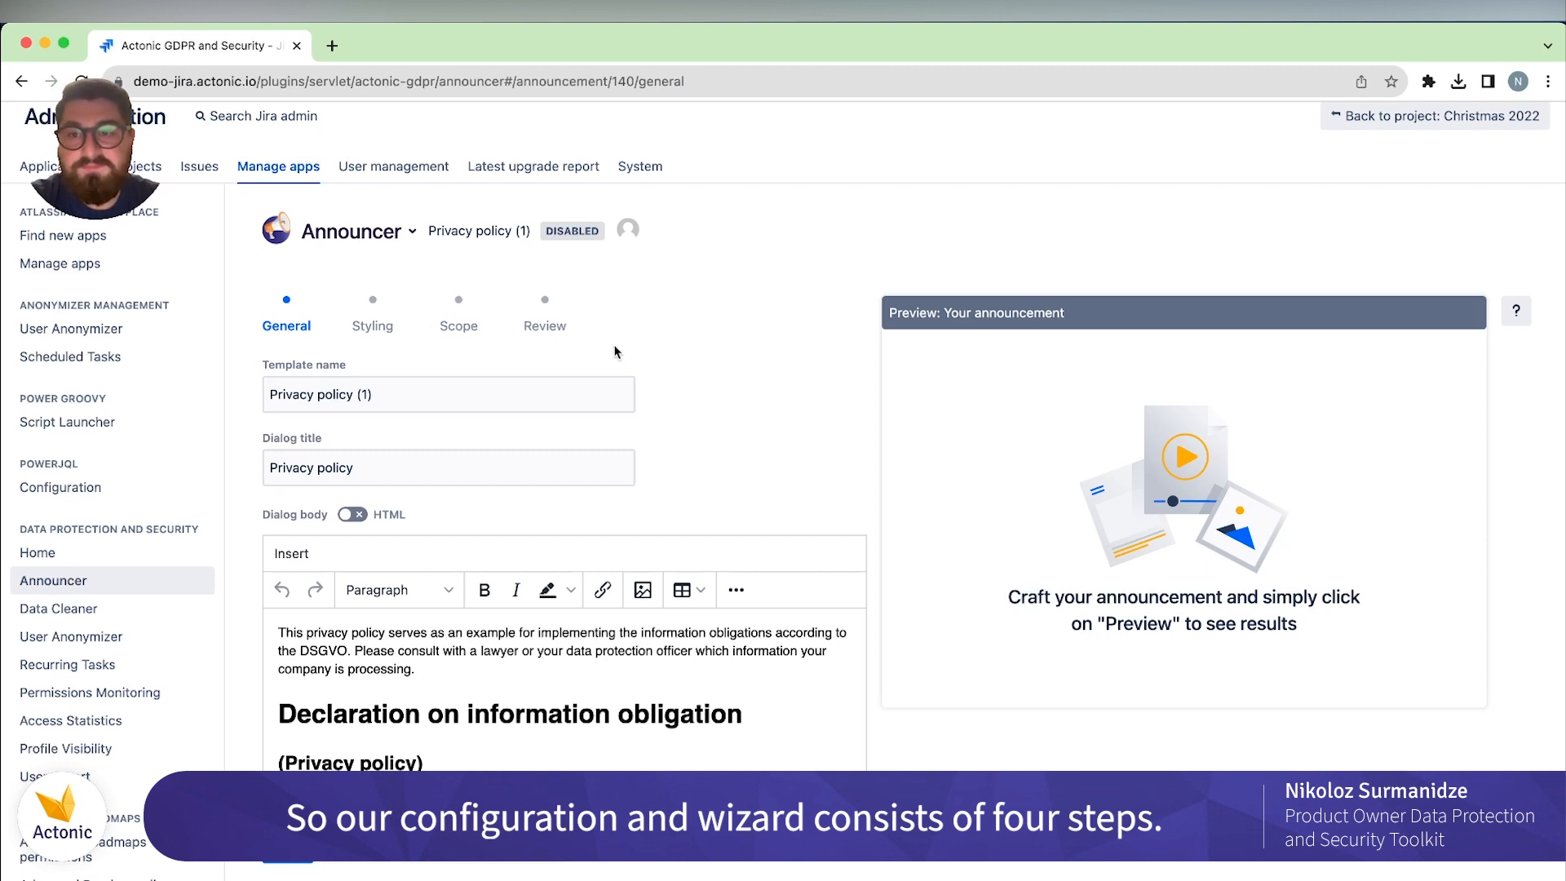
{"action": "scroll", "coordinate": [317, 344], "scroll_direction": "down", "scroll_amount": 1}
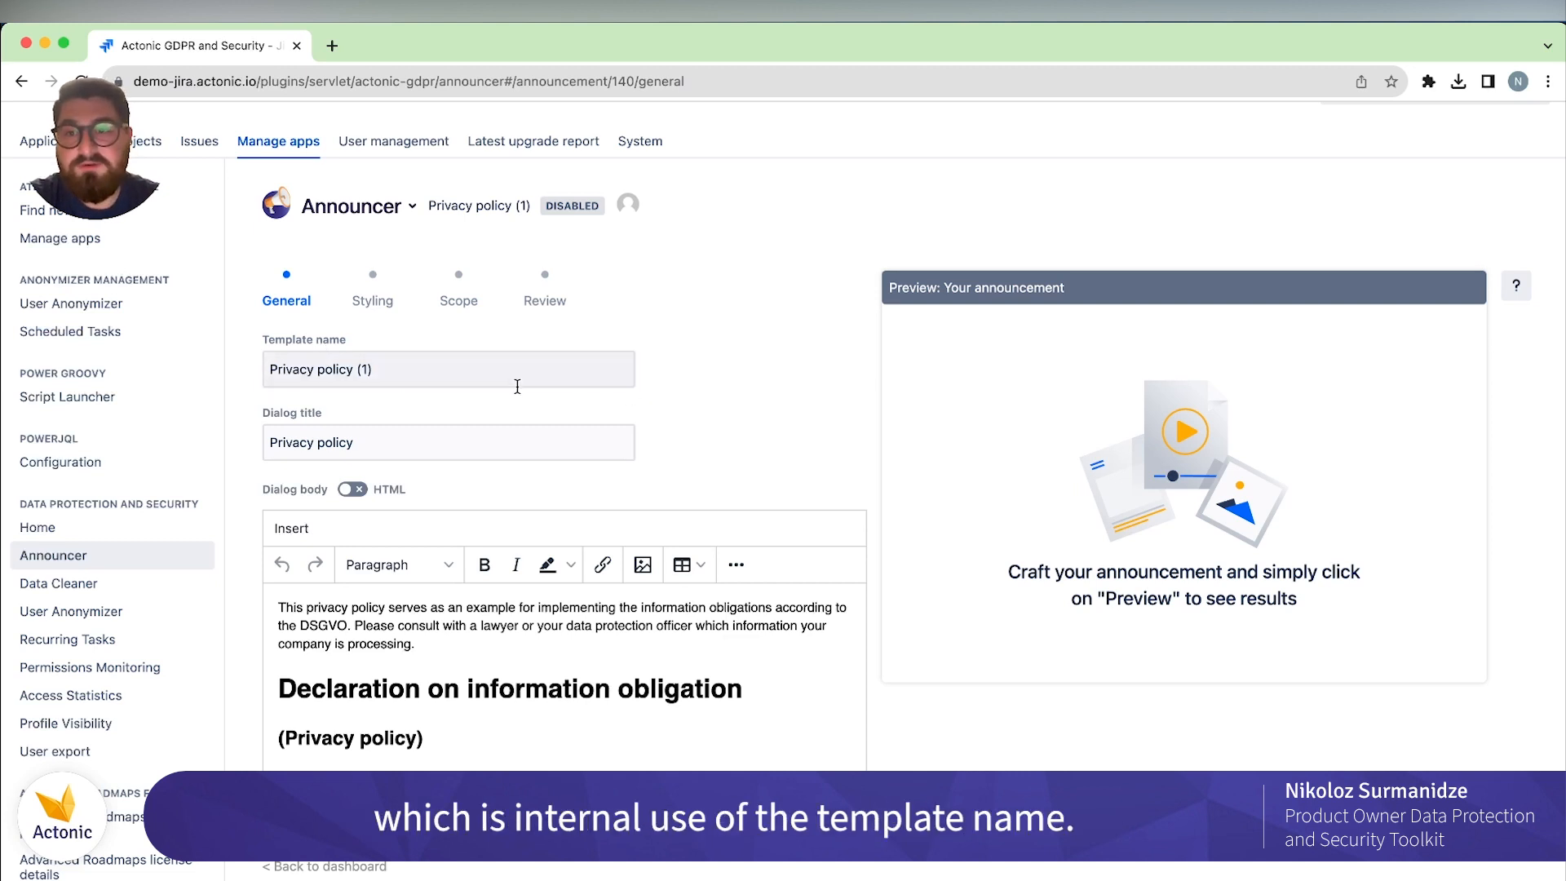
{"action": "scroll", "coordinate": [452, 408], "scroll_direction": "down", "scroll_amount": 1}
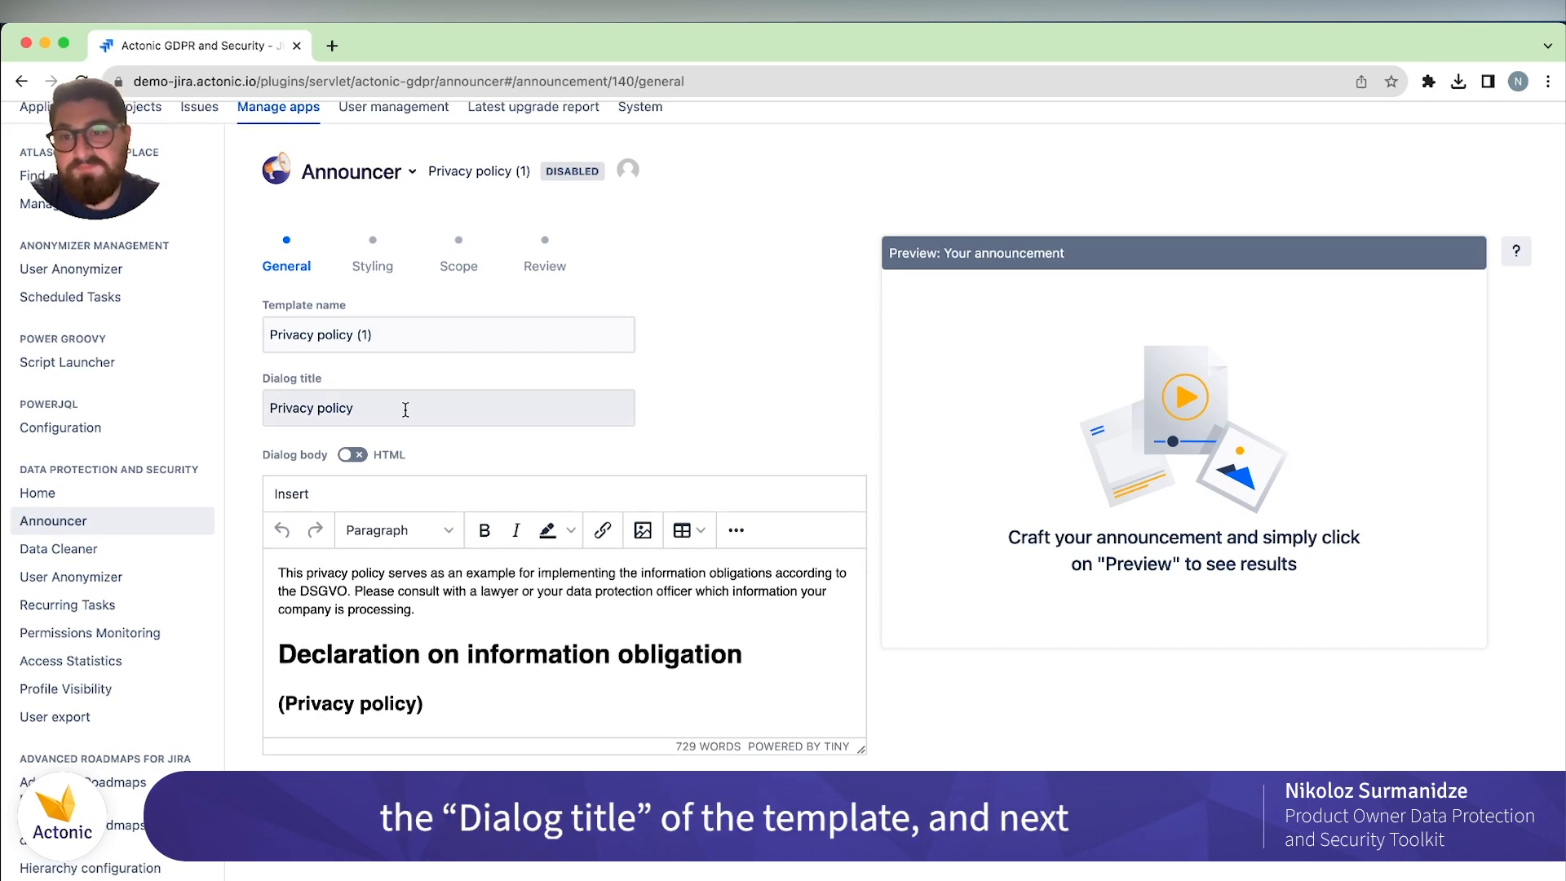
{"action": "scroll", "coordinate": [405, 409], "scroll_direction": "down", "scroll_amount": 1}
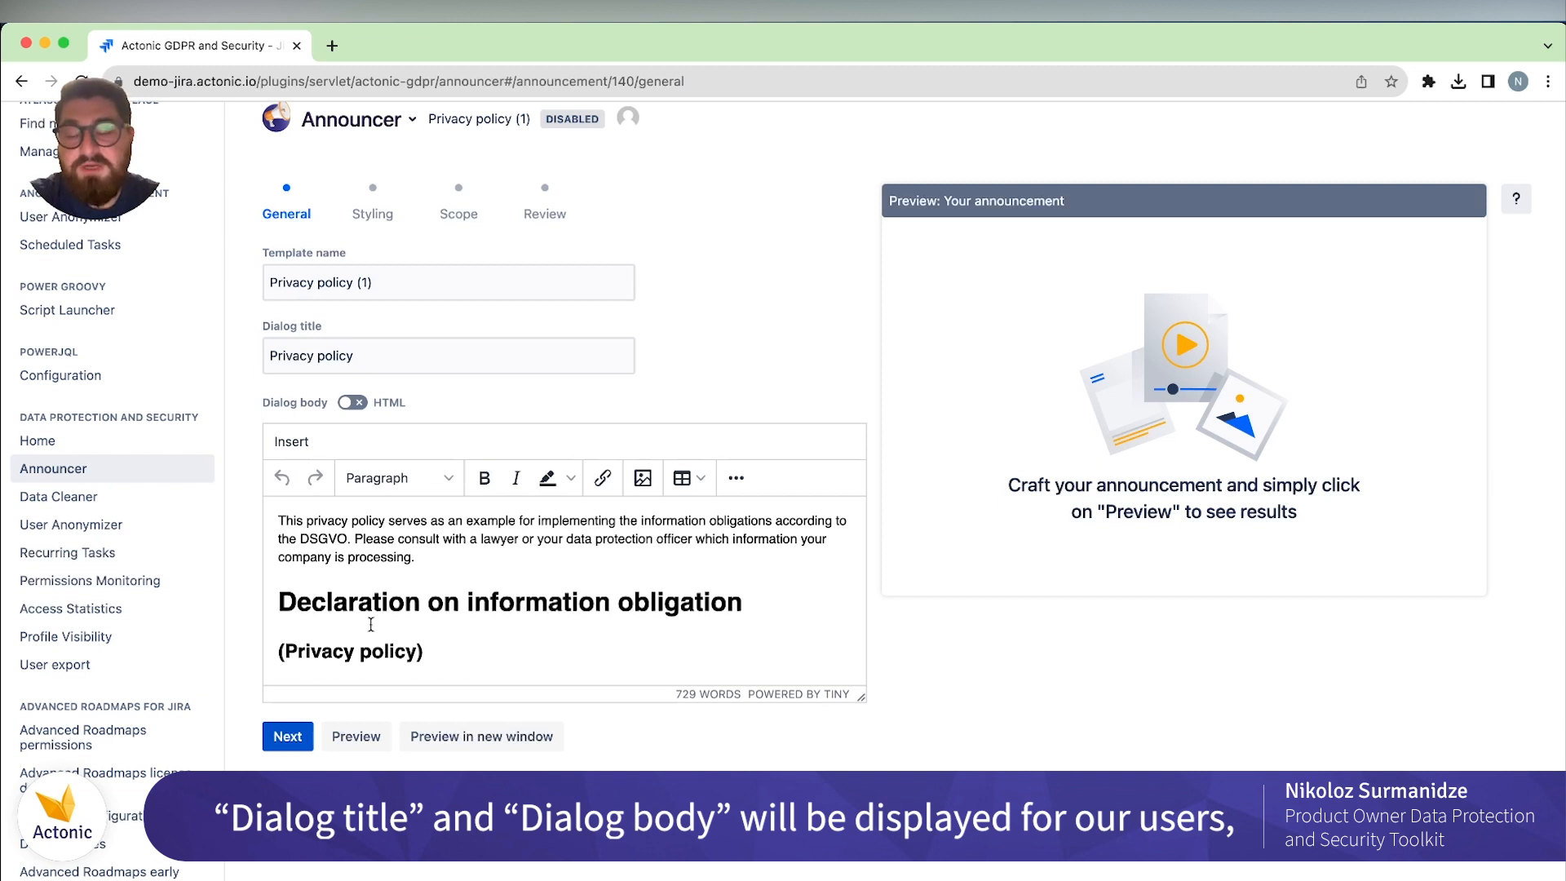
Accept the general settings, advance to the Styling stage and preview the announcement.
{"action": "left_click", "coordinate": [288, 736]}
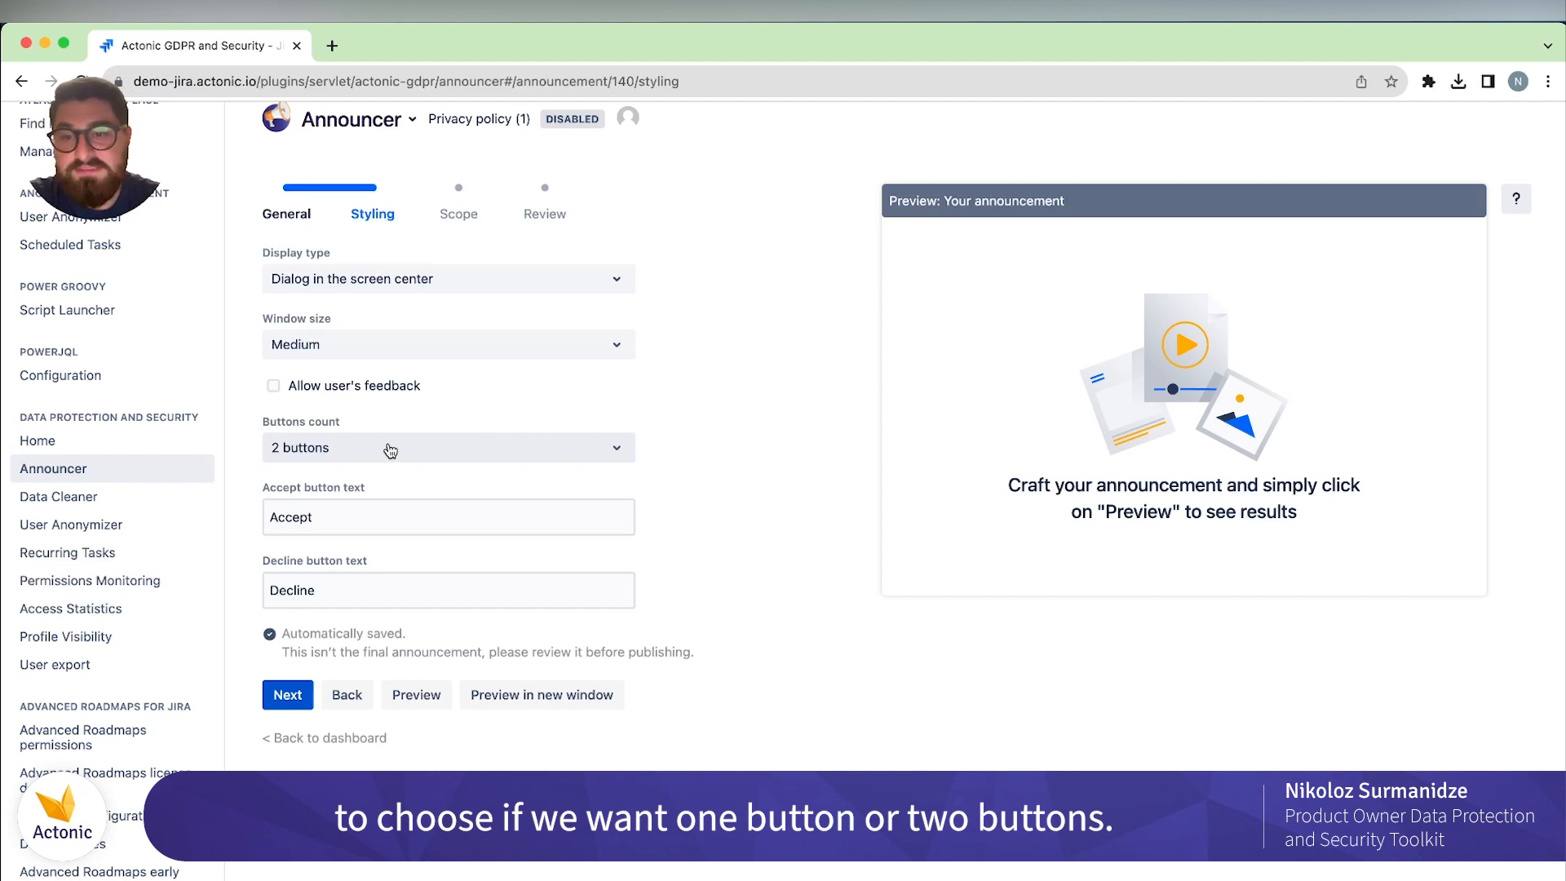
{"action": "left_click", "coordinate": [412, 694]}
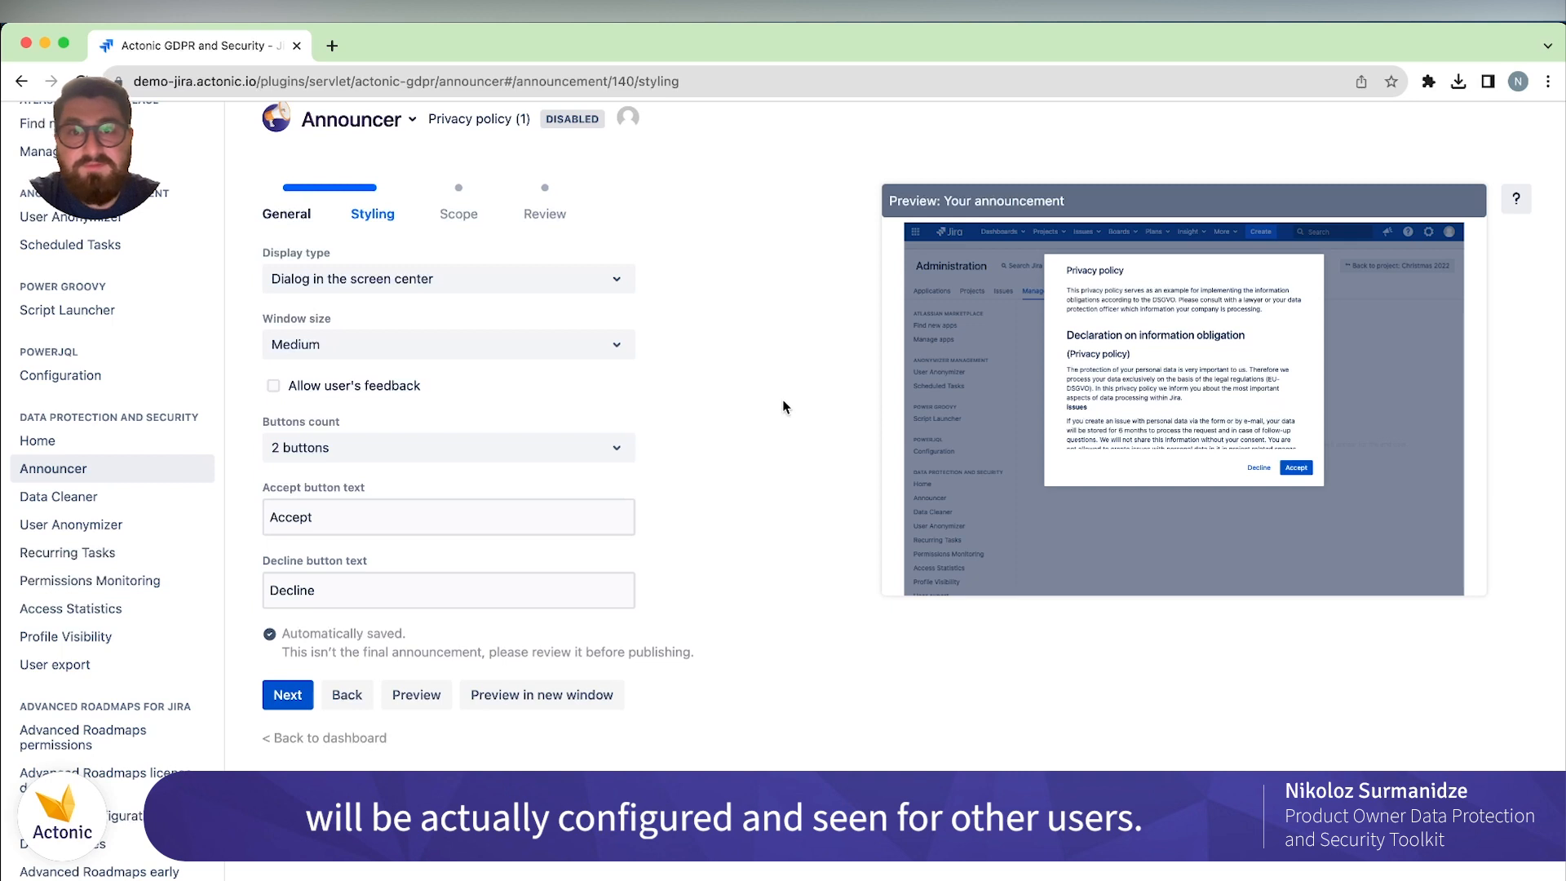
Set the display type to "Footer banner at the bottom" and preview the announcement.
{"action": "scroll", "coordinate": [747, 336], "scroll_direction": "up", "scroll_amount": 1}
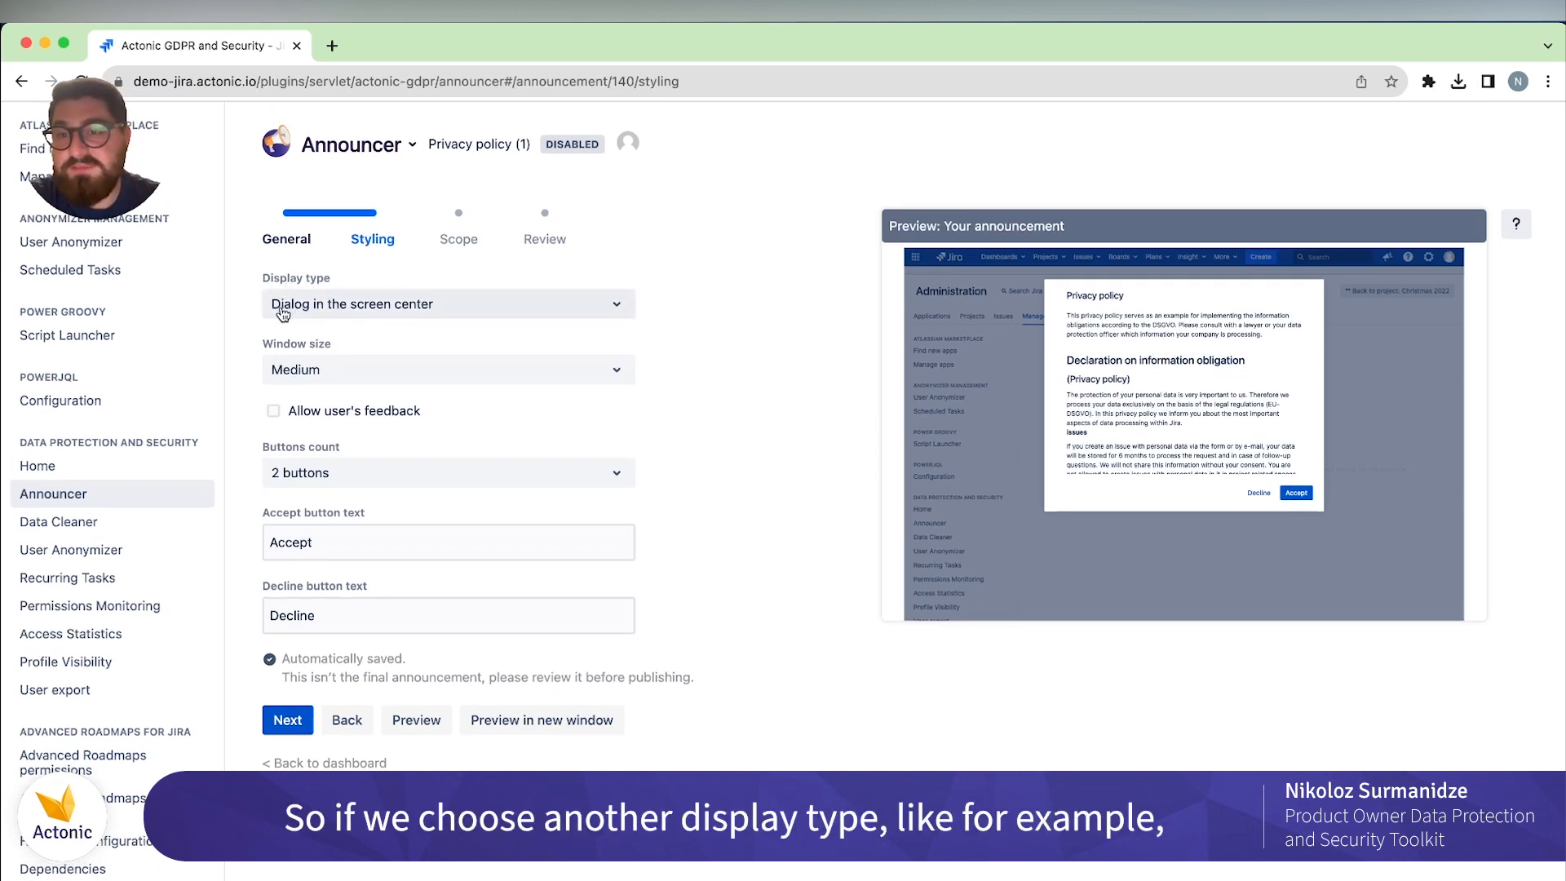
{"action": "left_click", "coordinate": [416, 305]}
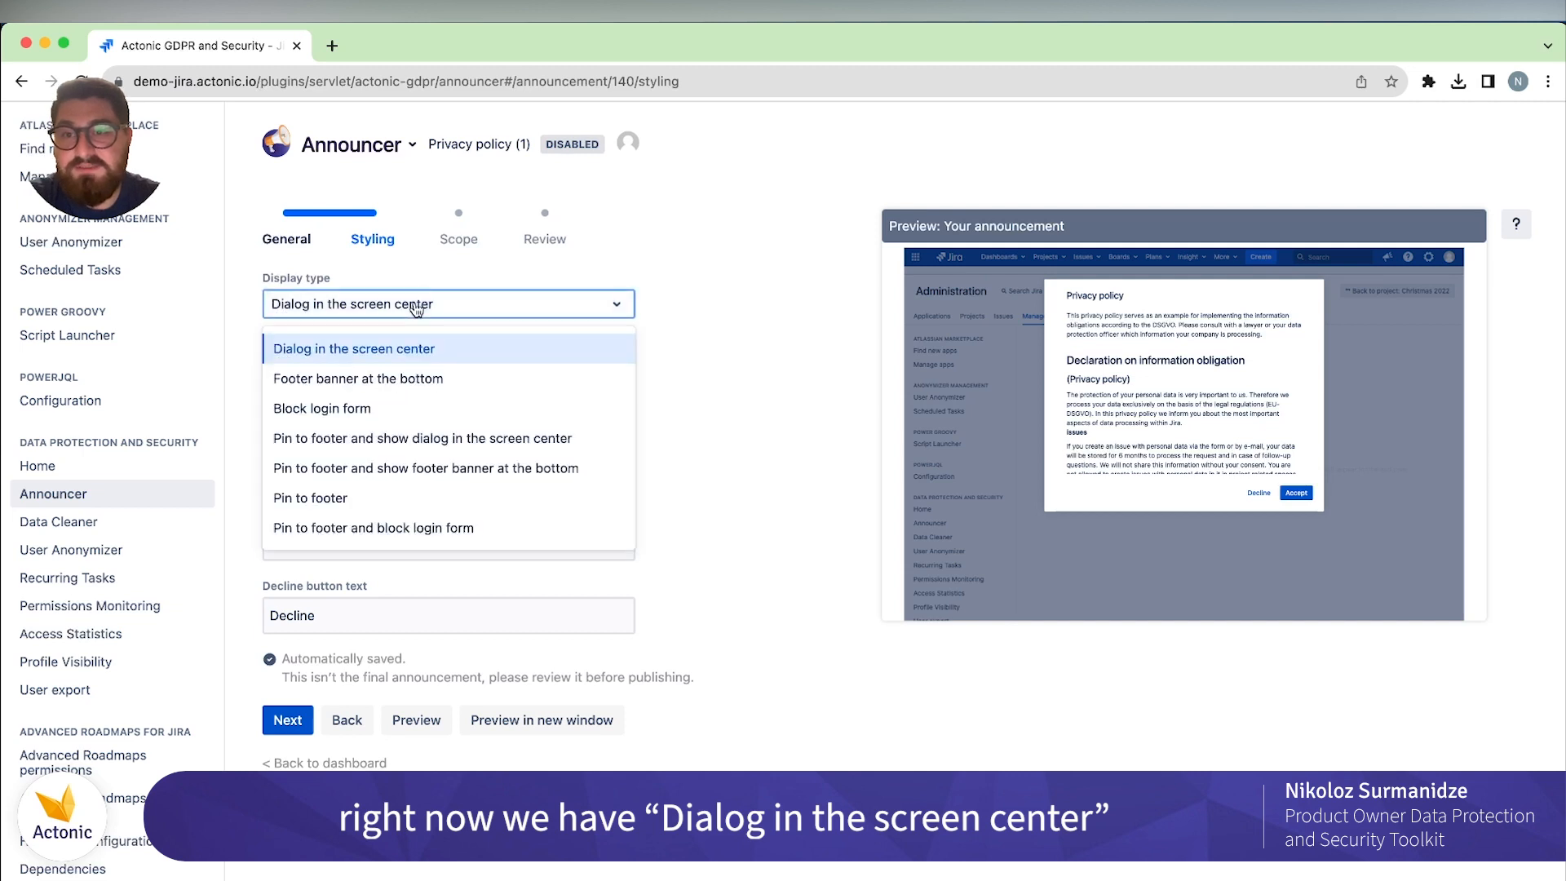
{"action": "left_click", "coordinate": [422, 379]}
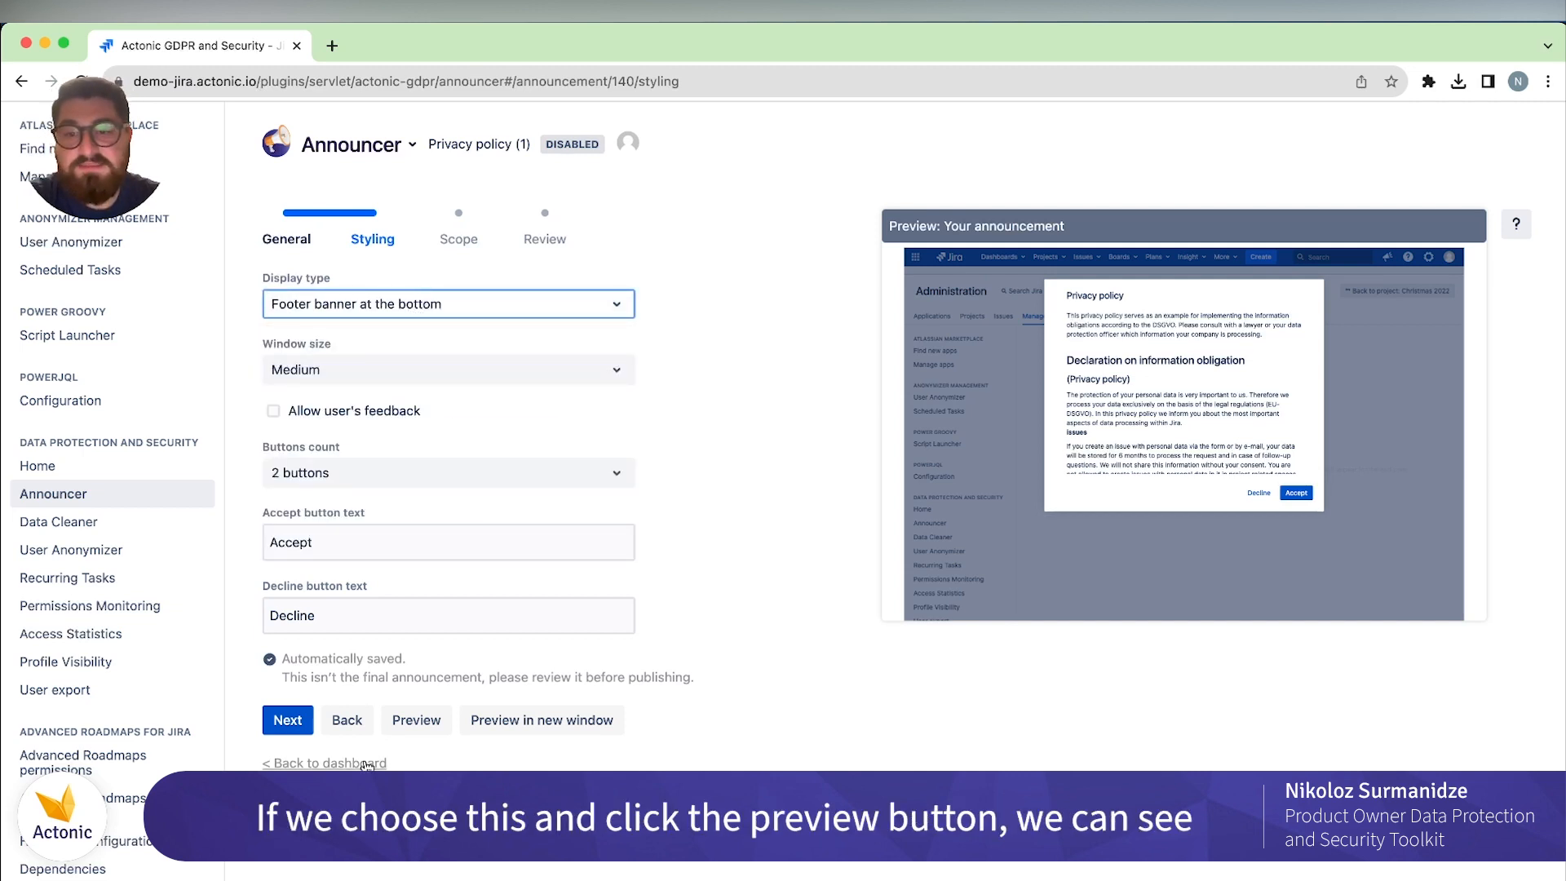
{"action": "left_click", "coordinate": [423, 724]}
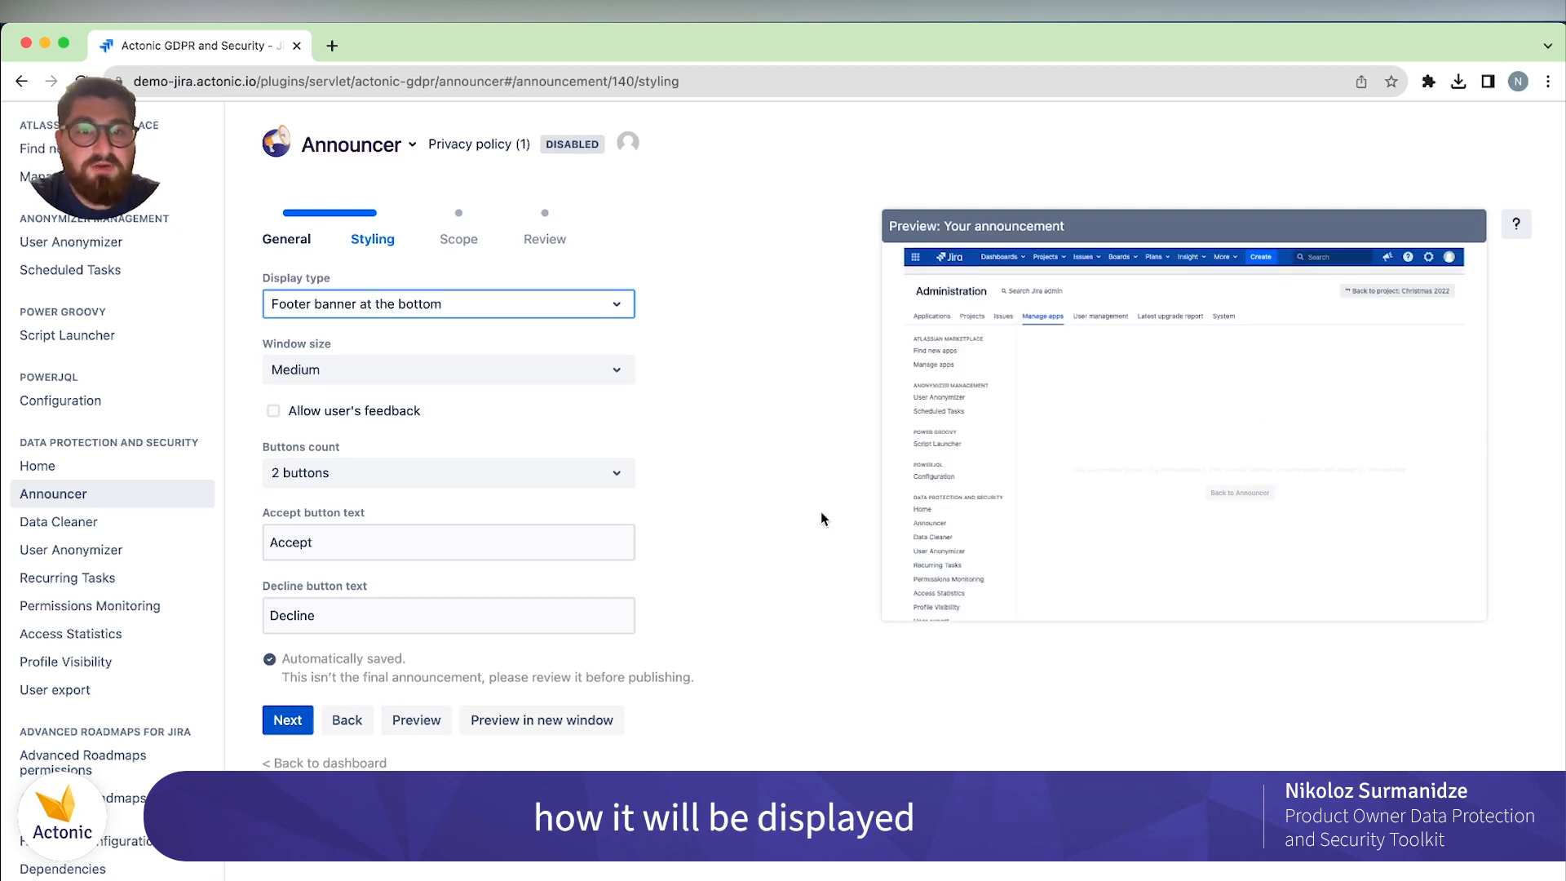
{"action": "left_click", "coordinate": [821, 512]}
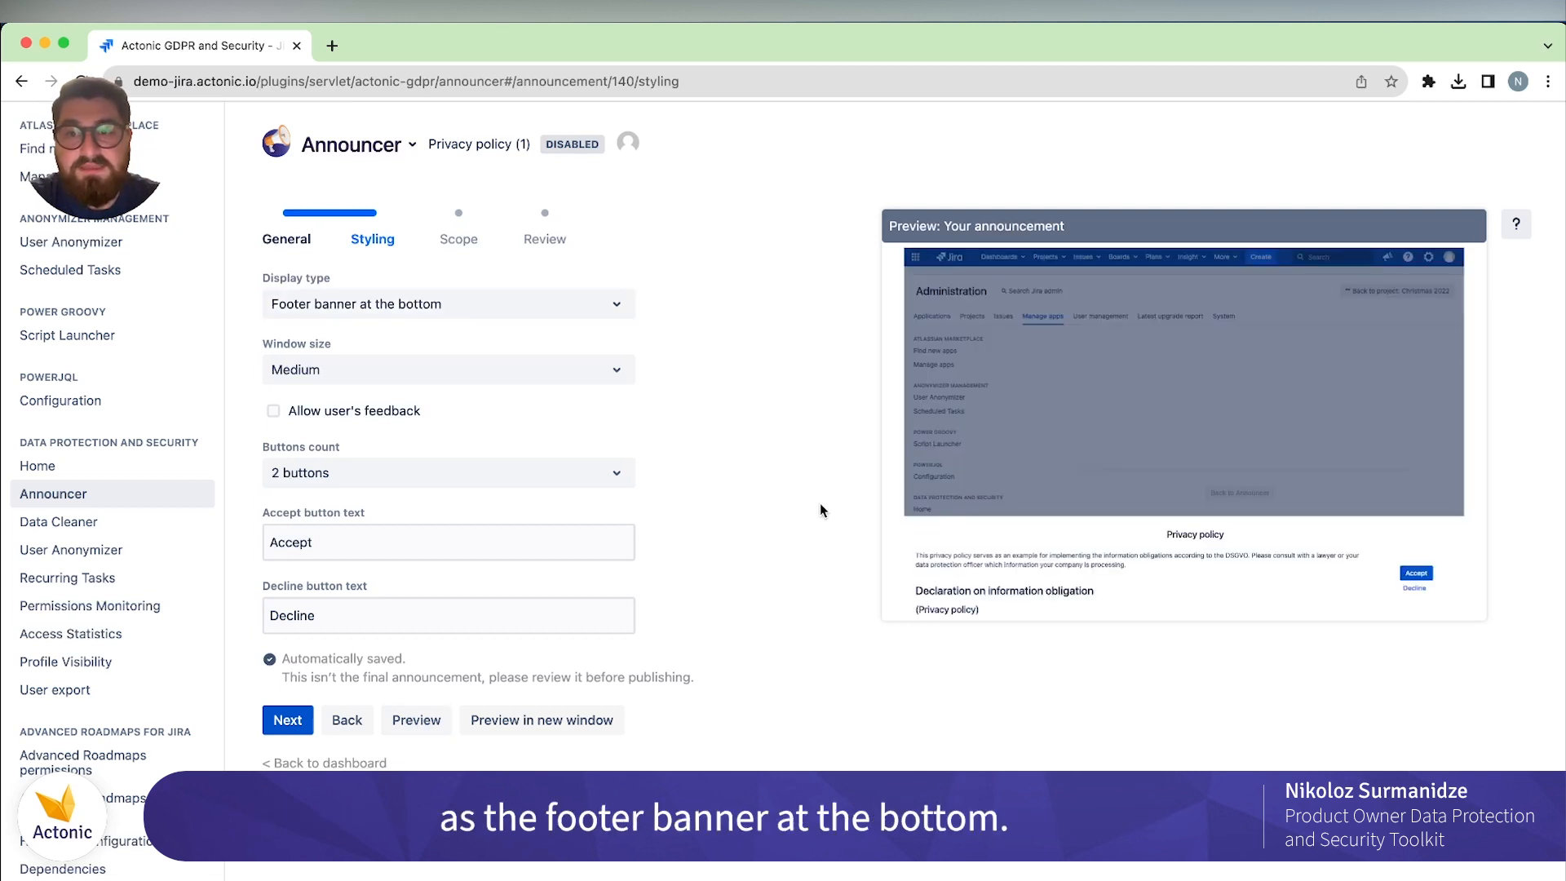
Change the announcement's display type to "Block login form".
{"action": "left_click", "coordinate": [418, 307]}
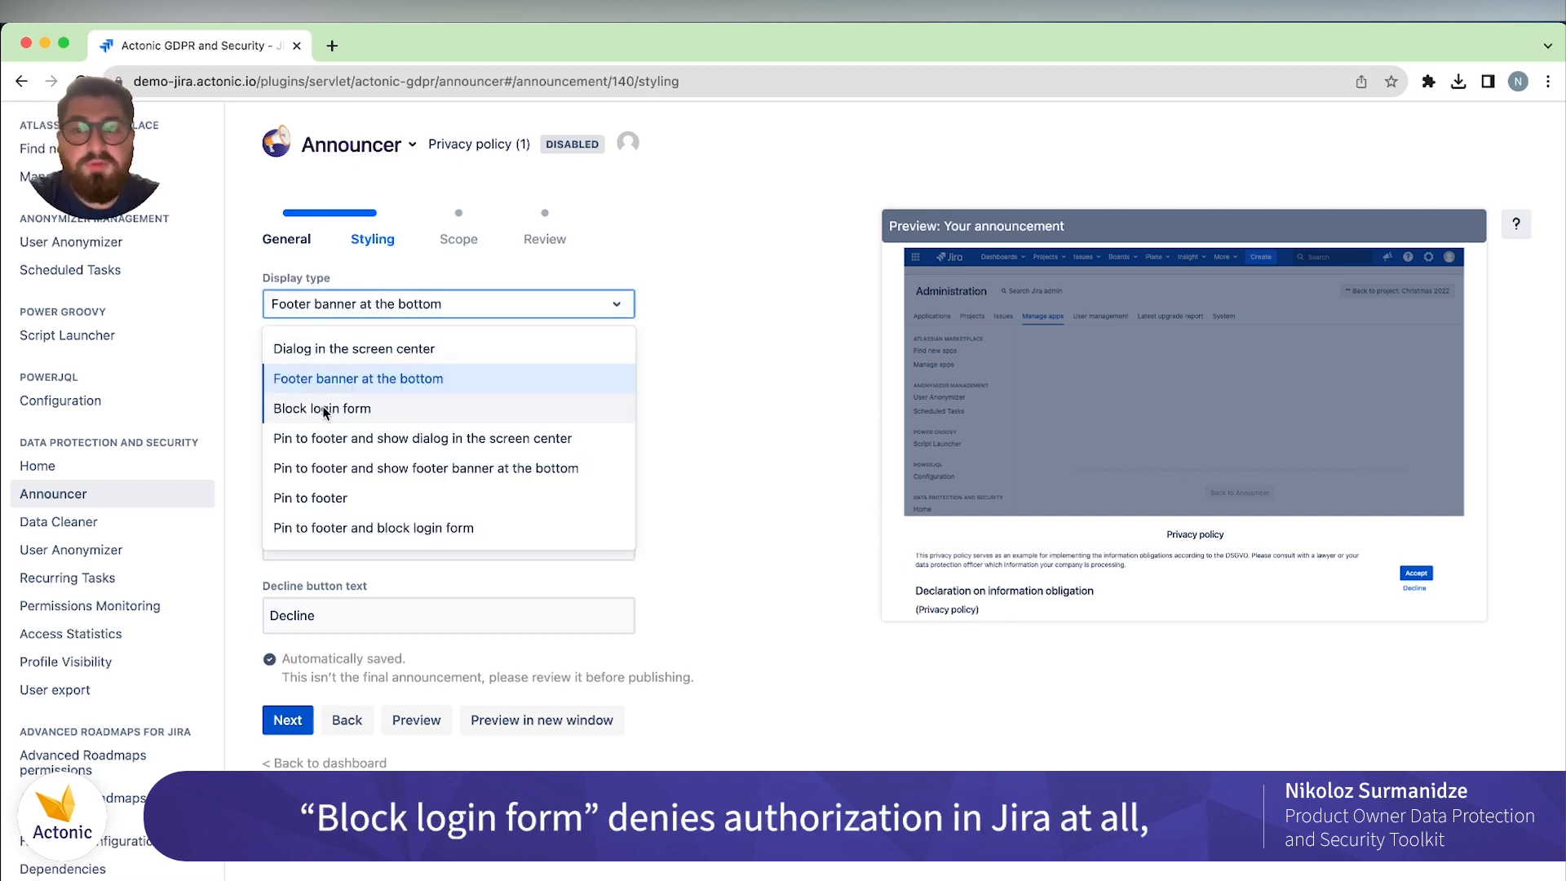
{"action": "left_click", "coordinate": [355, 408]}
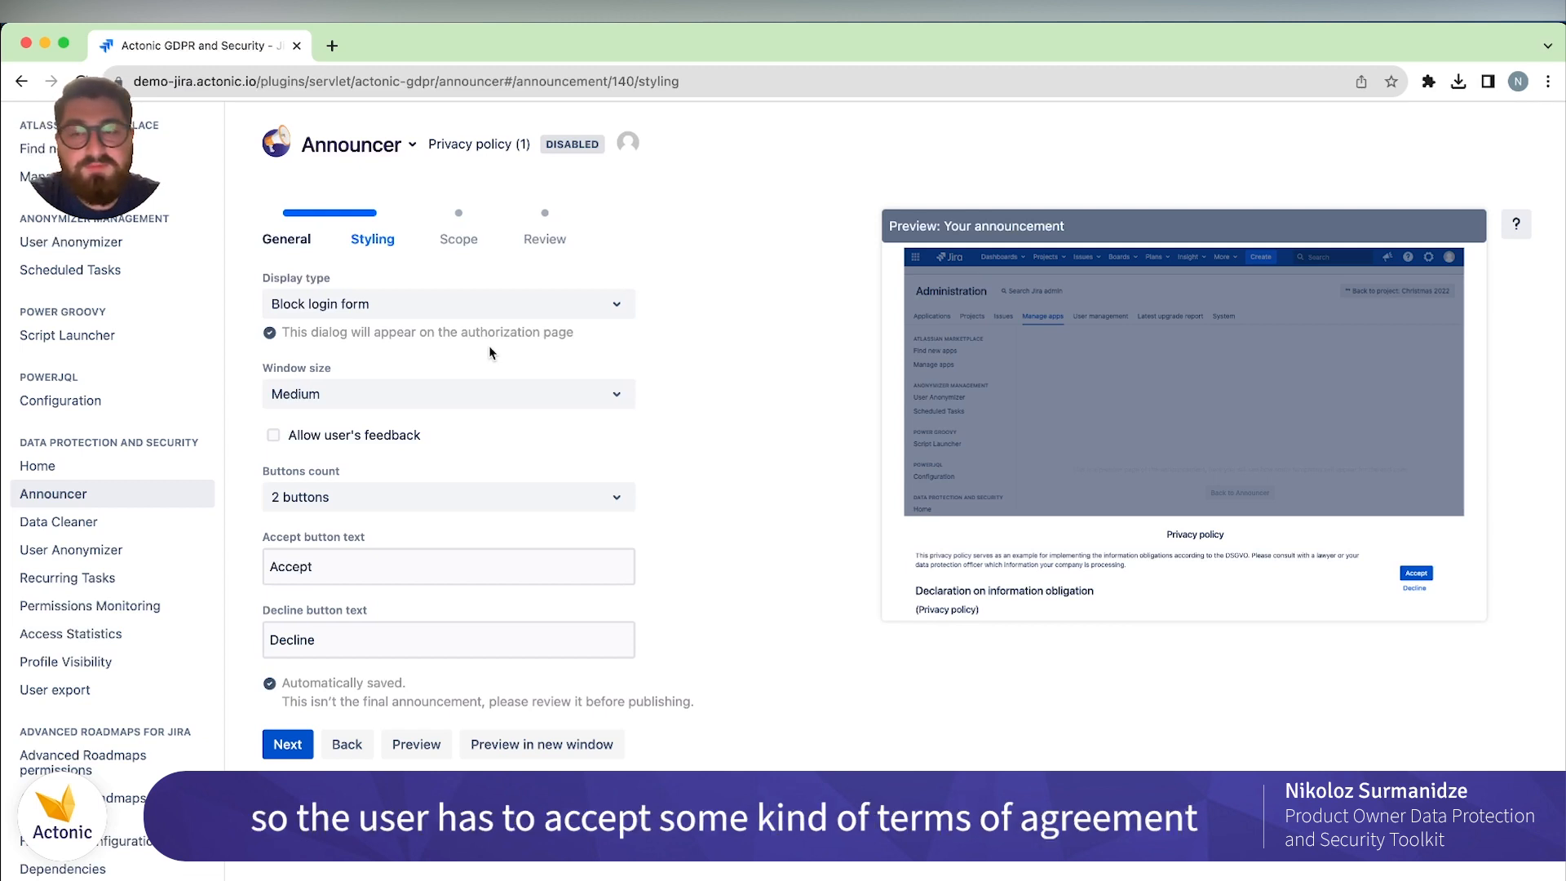
{"action": "scroll", "coordinate": [489, 353], "scroll_direction": "down", "scroll_amount": 1}
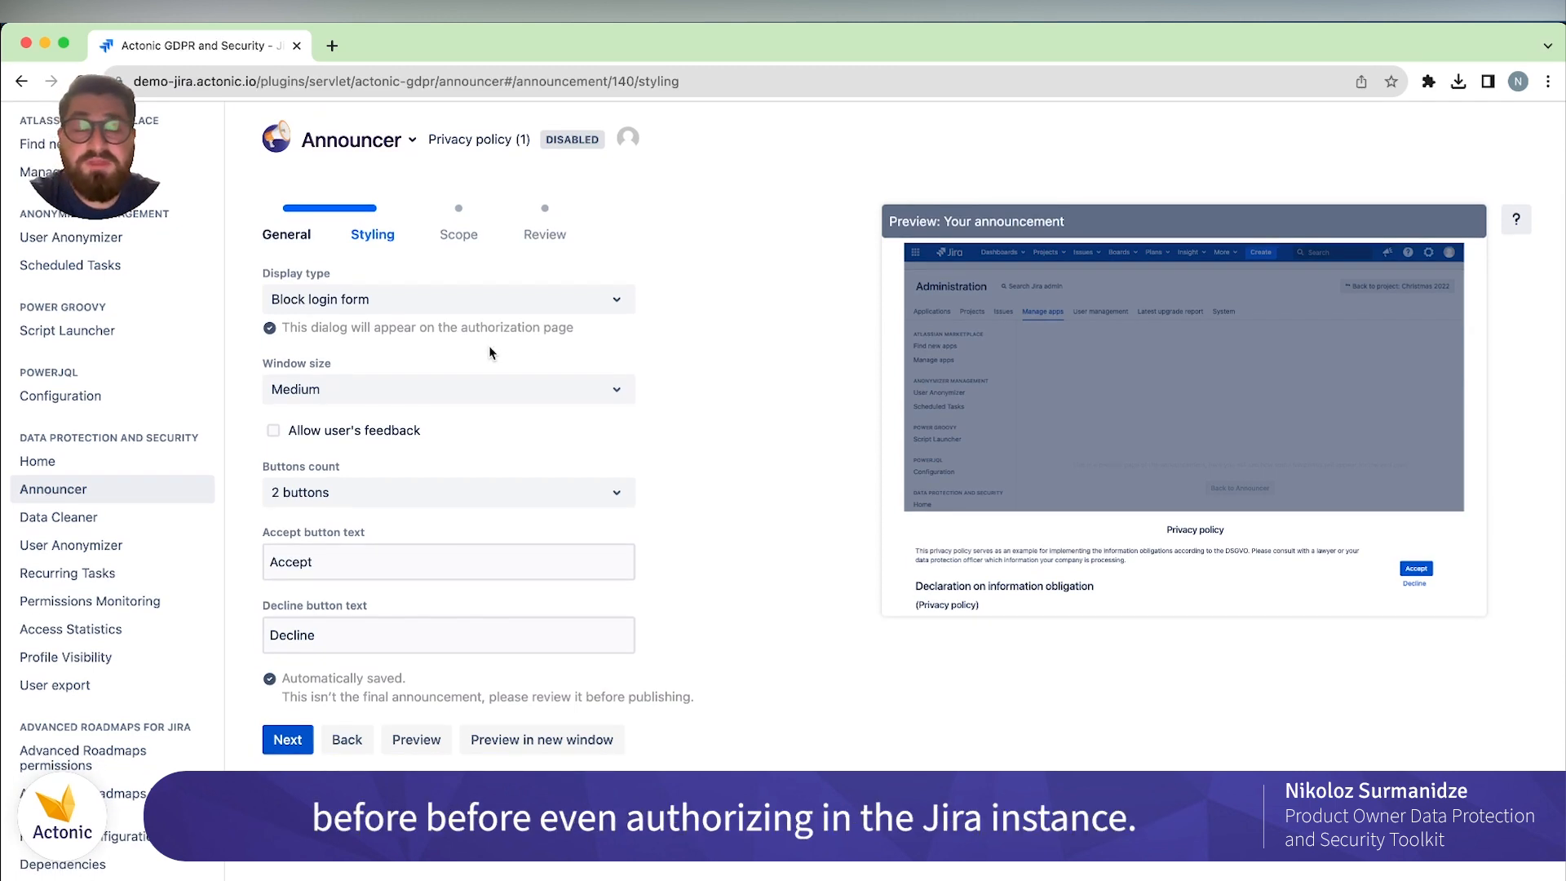
Try the display types "Pin to footer and show dialog in the screen center" and "Pin to footer and show footer banner at the bottom".
{"action": "left_click", "coordinate": [451, 315]}
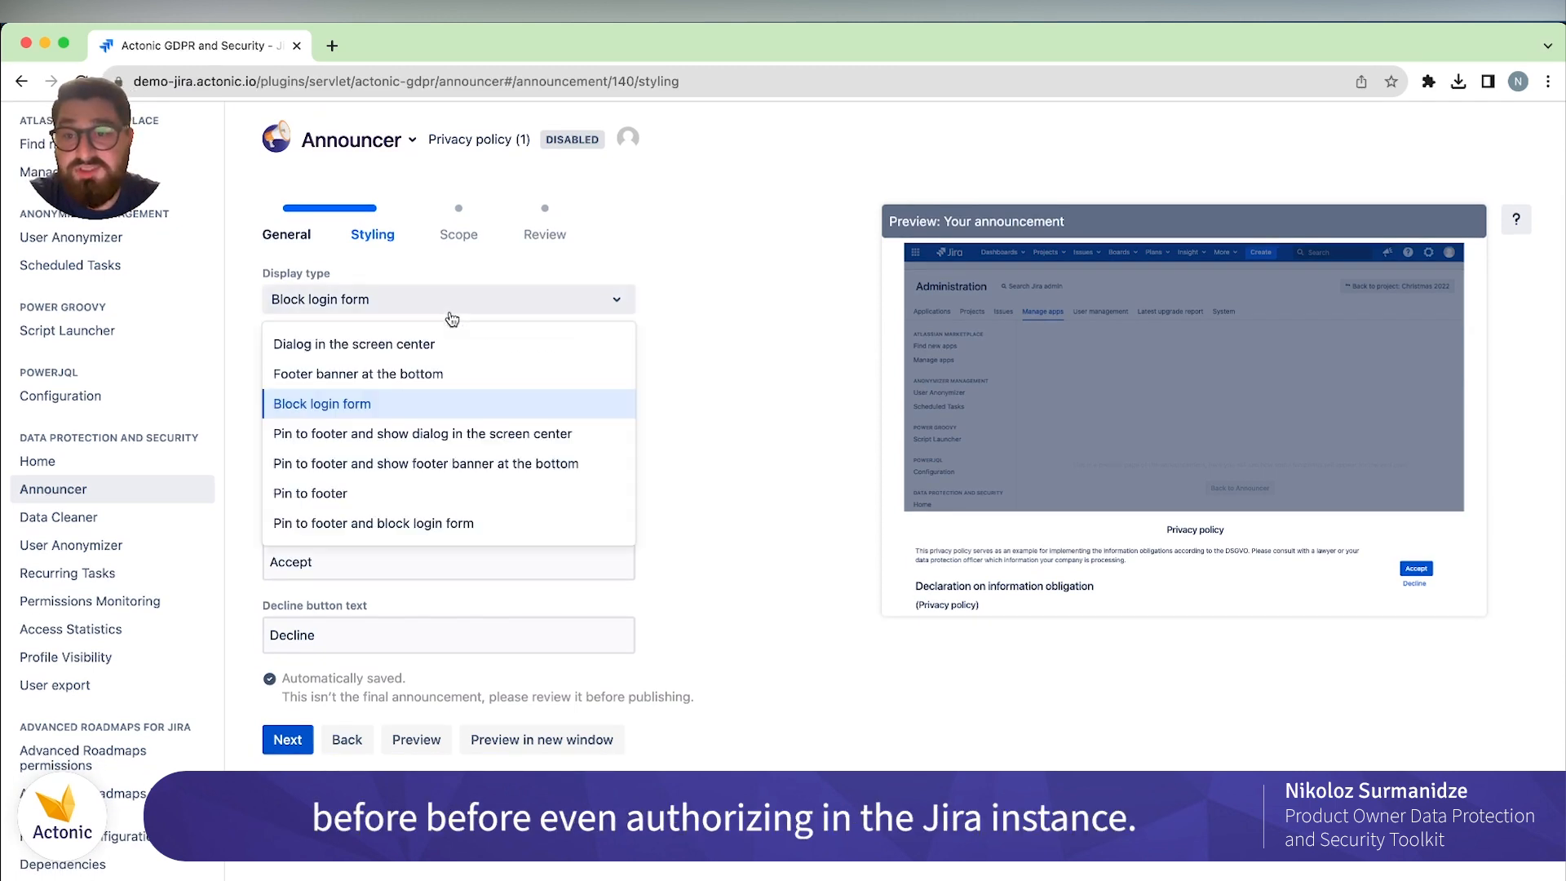
{"action": "left_click", "coordinate": [457, 433]}
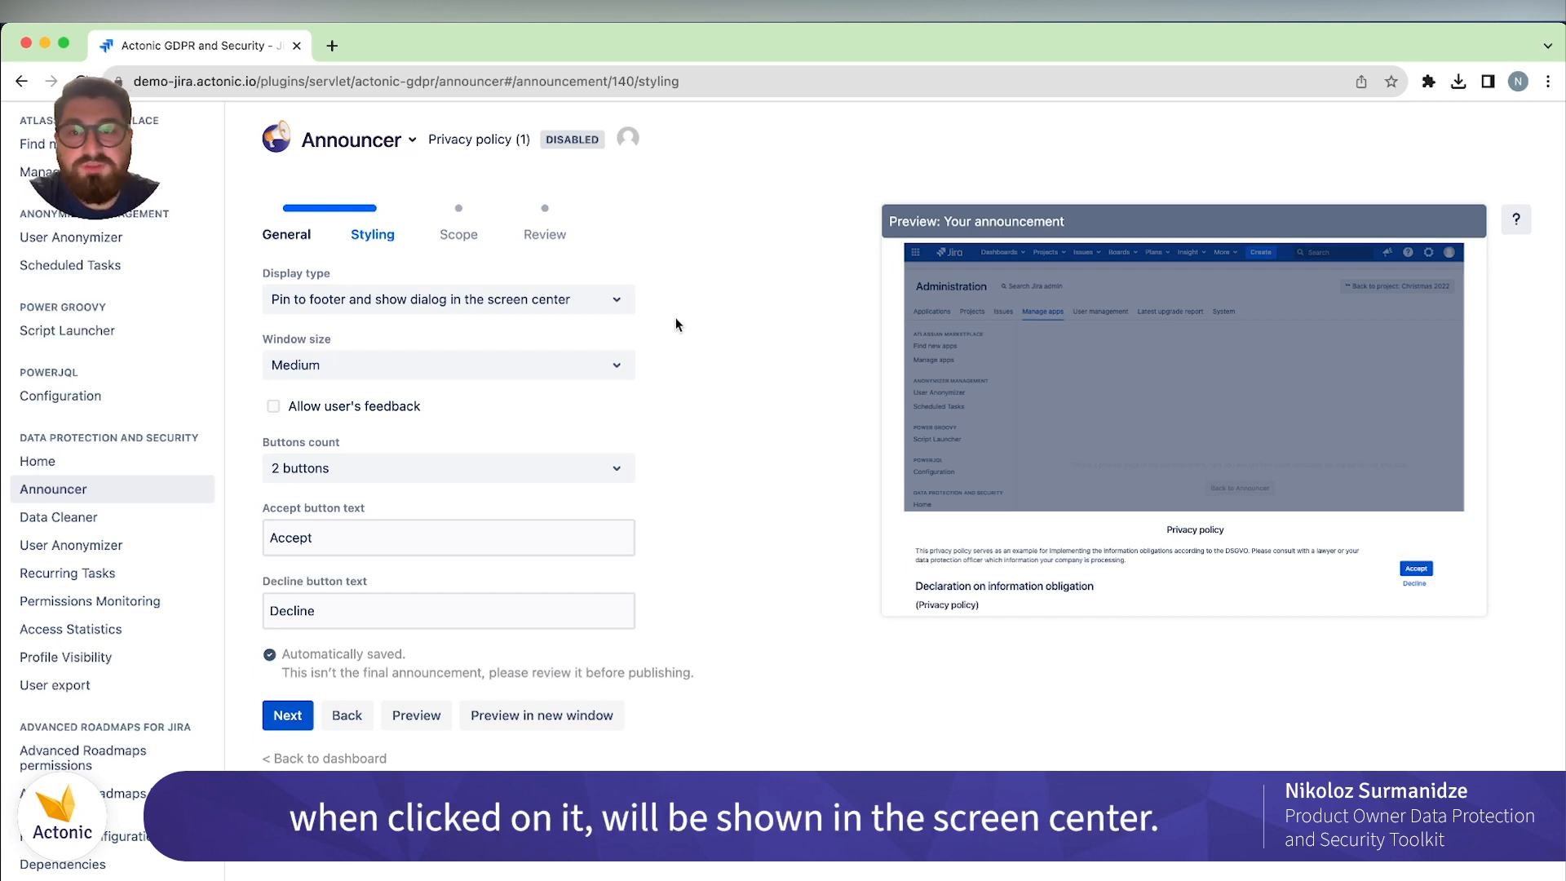
{"action": "left_click", "coordinate": [579, 300]}
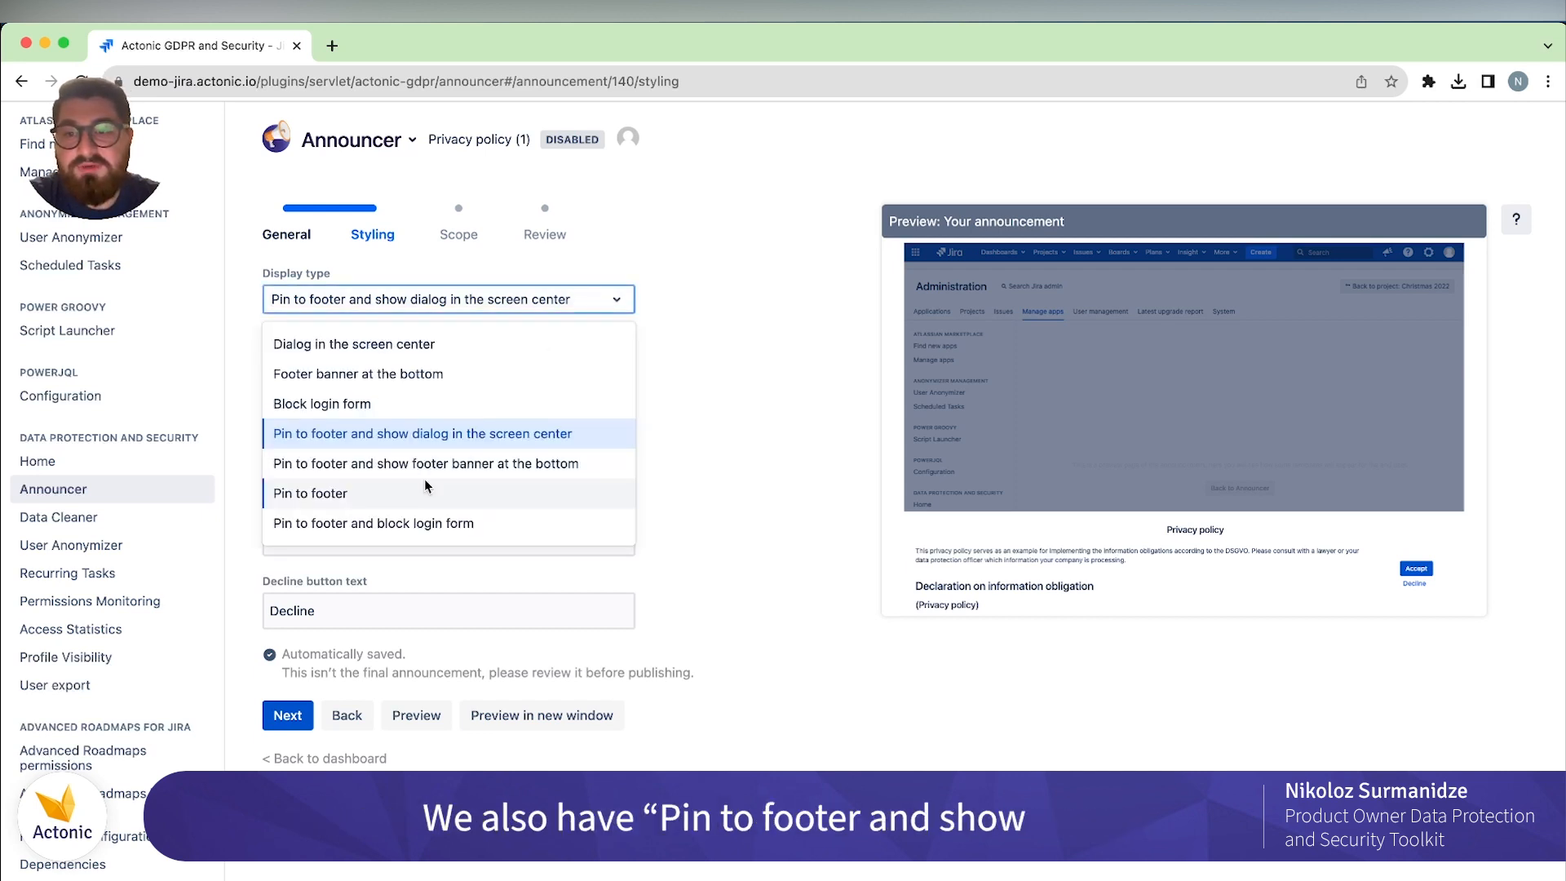
{"action": "left_click", "coordinate": [455, 464]}
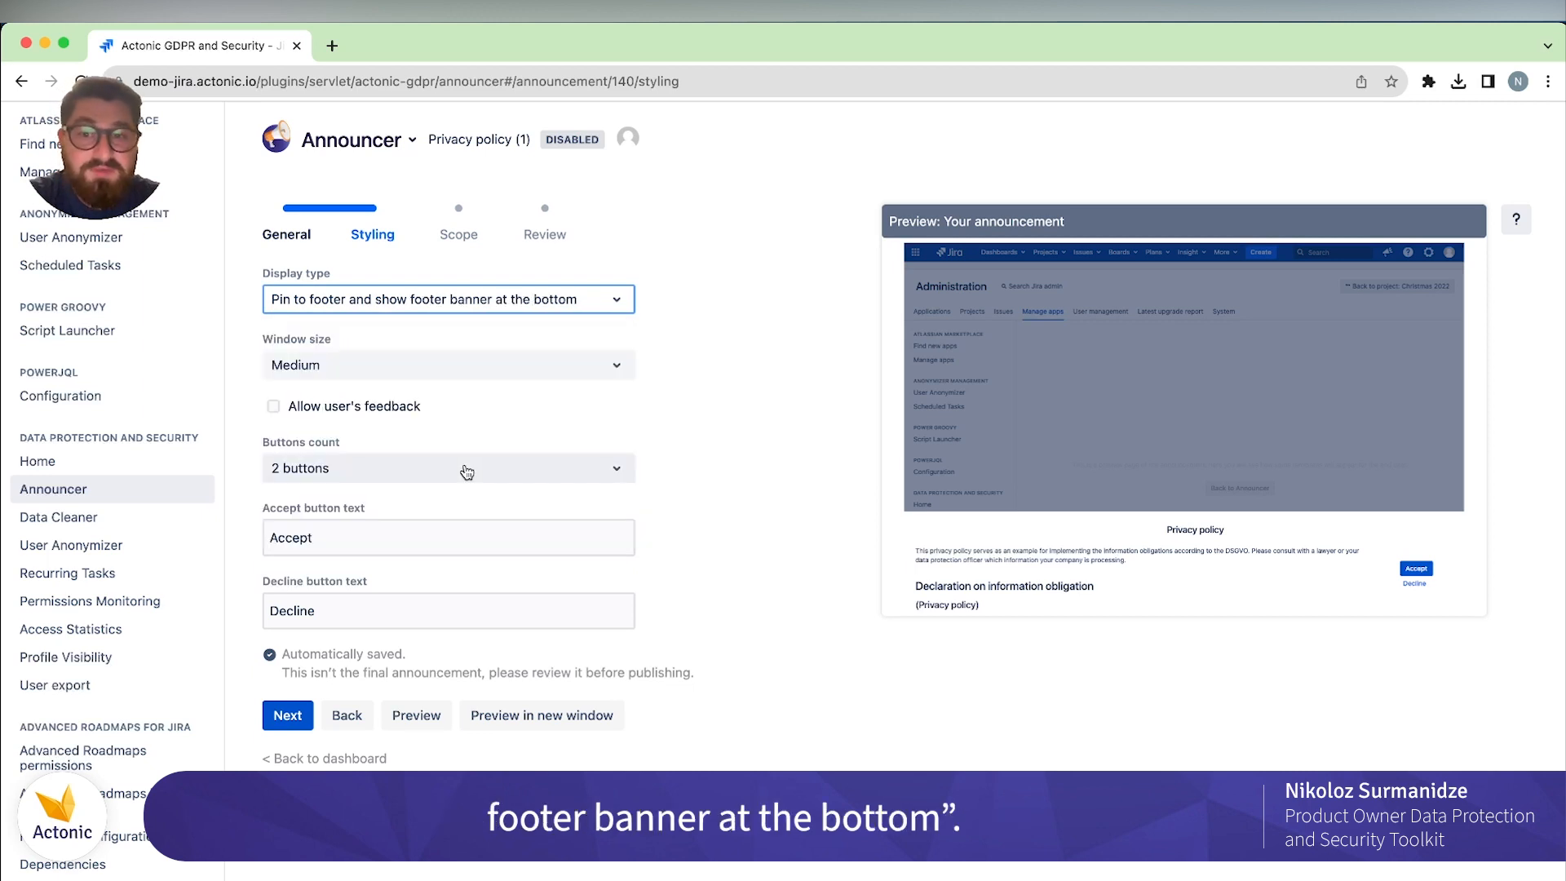
{"action": "left_click", "coordinate": [750, 338]}
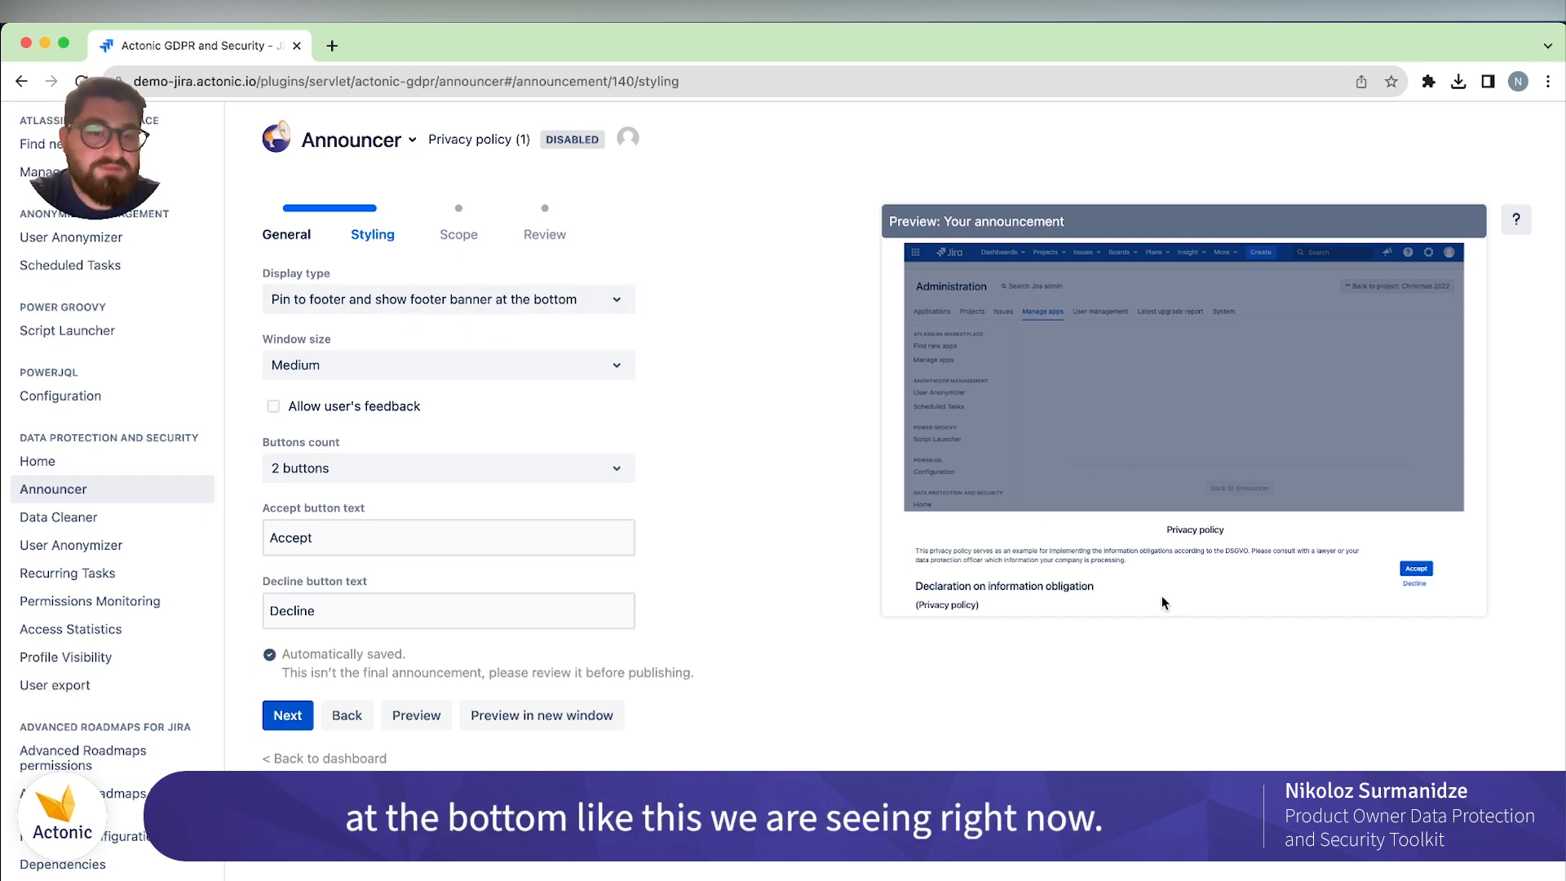
Try the display types "Pin to footer" and "Pin to footer and block login form".
{"action": "left_click", "coordinate": [538, 302]}
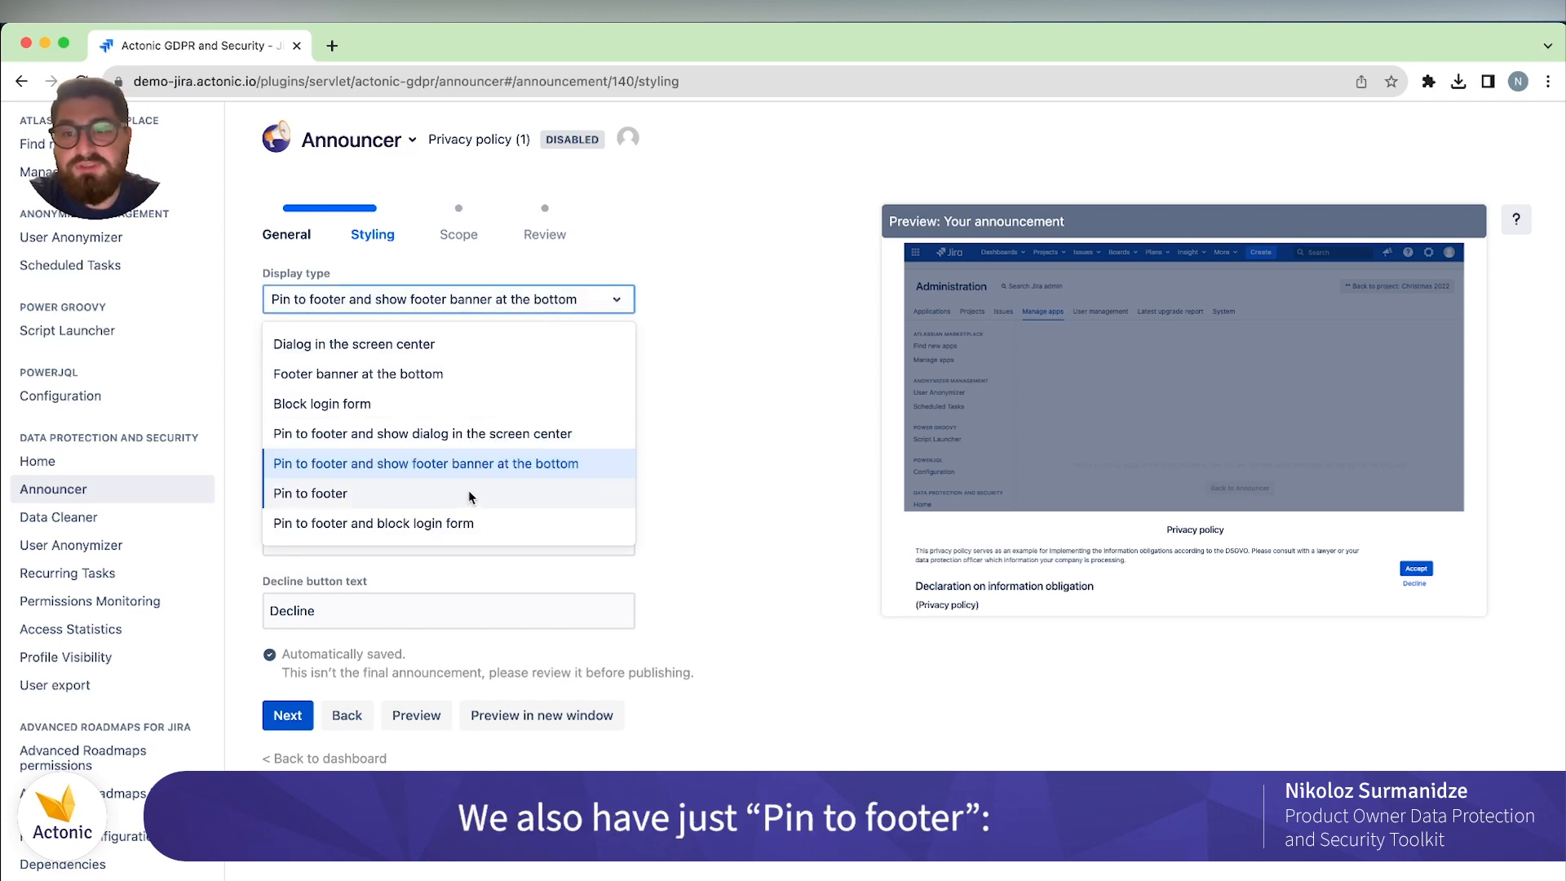
{"action": "left_click", "coordinate": [468, 491]}
{"action": "left_click", "coordinate": [494, 332]}
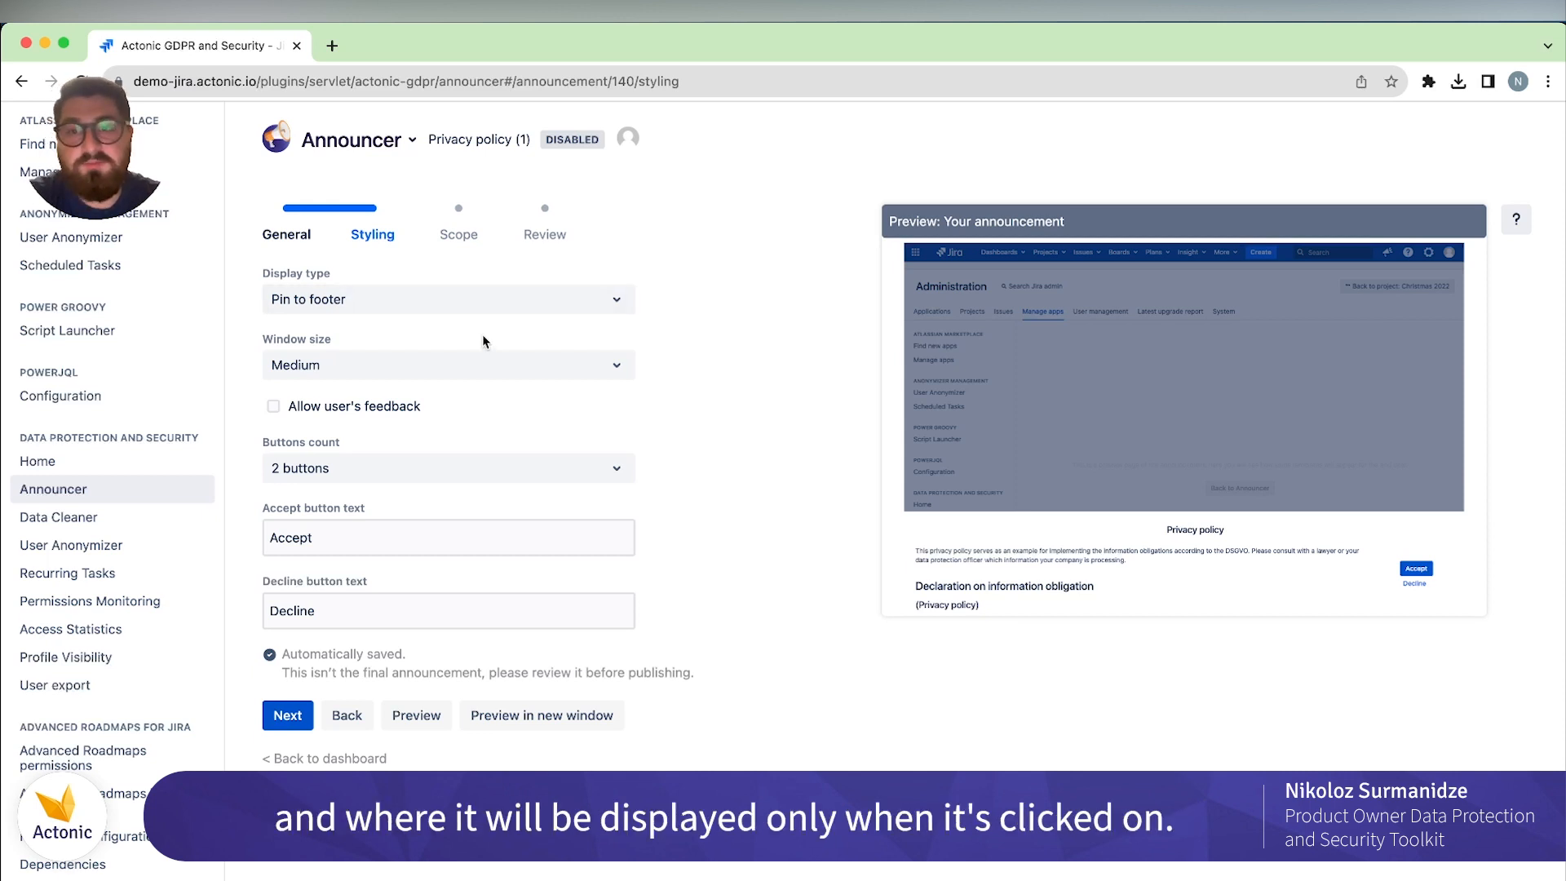
{"action": "left_click", "coordinate": [570, 301]}
{"action": "left_click", "coordinate": [402, 522]}
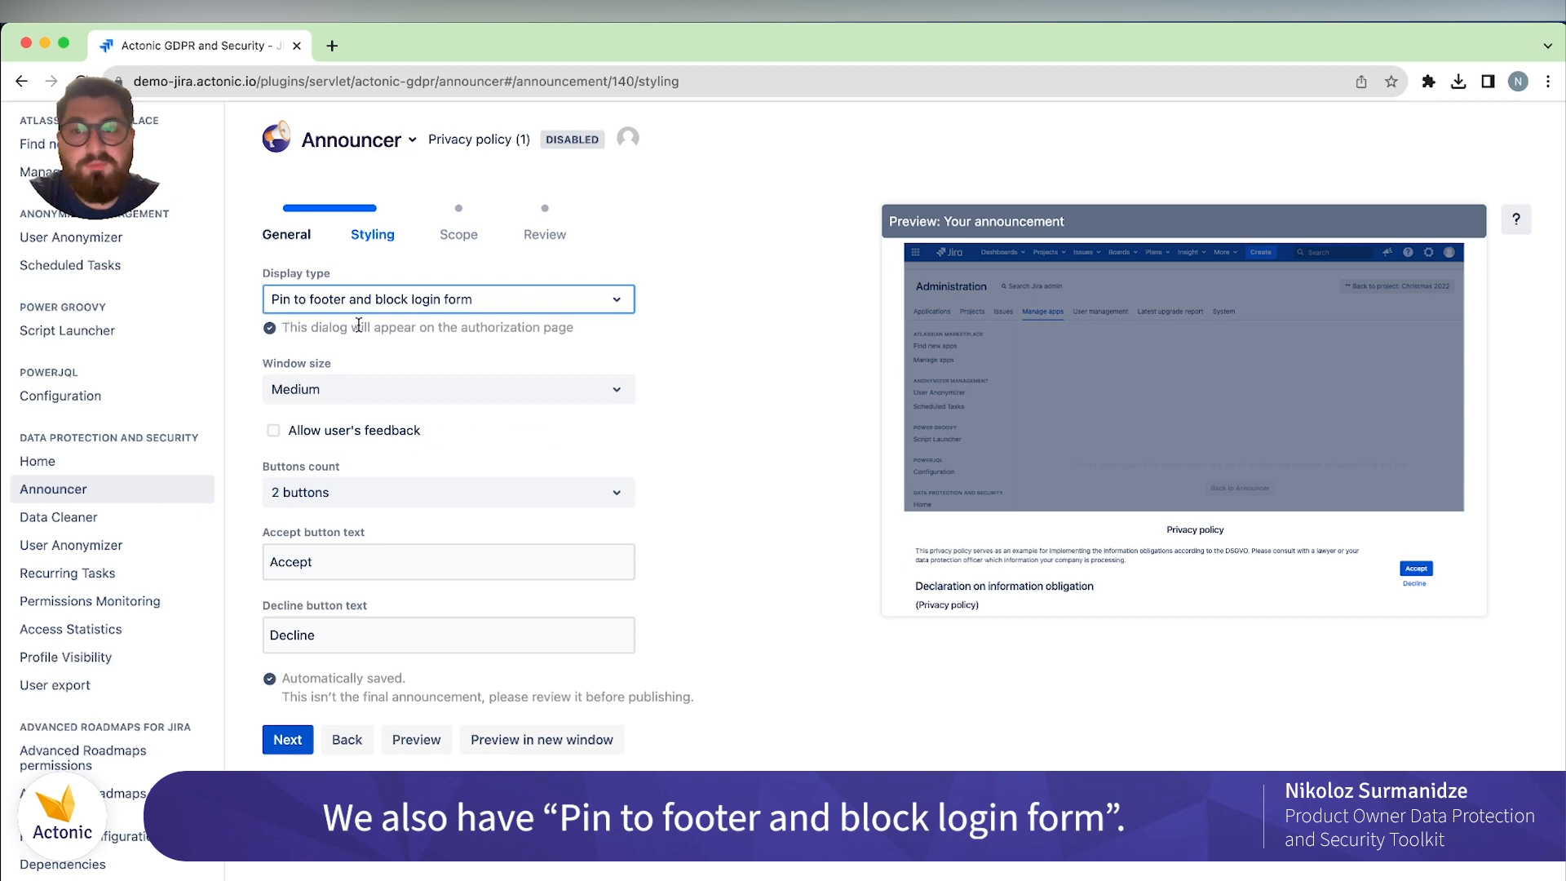
{"action": "left_click", "coordinate": [387, 328]}
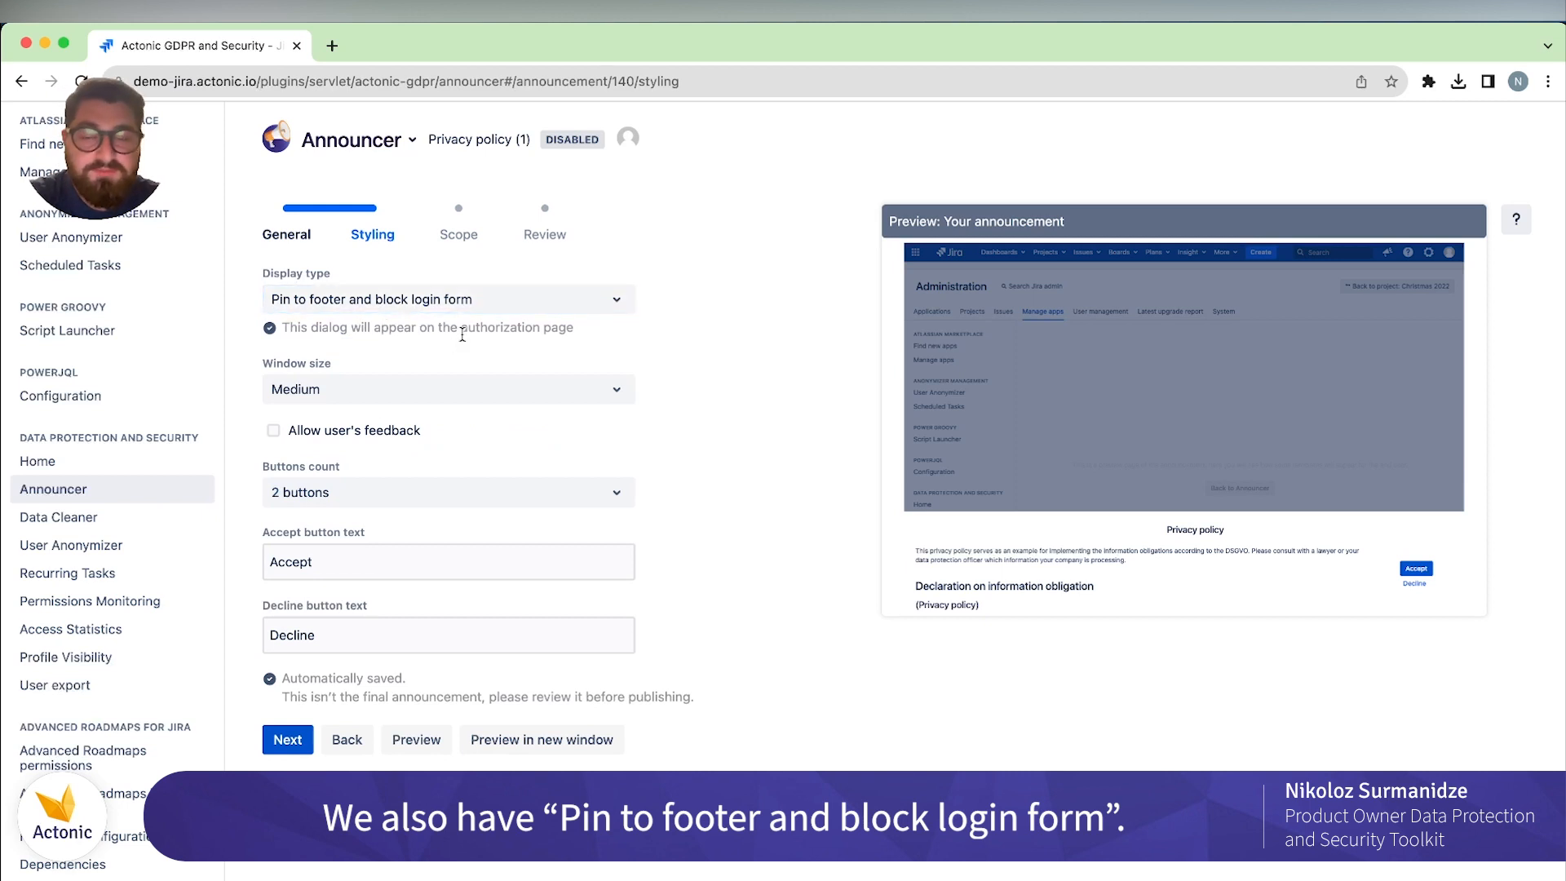
Set the display type to "Dialog in the screen center" and preview the announcement.
{"action": "left_click", "coordinate": [465, 300]}
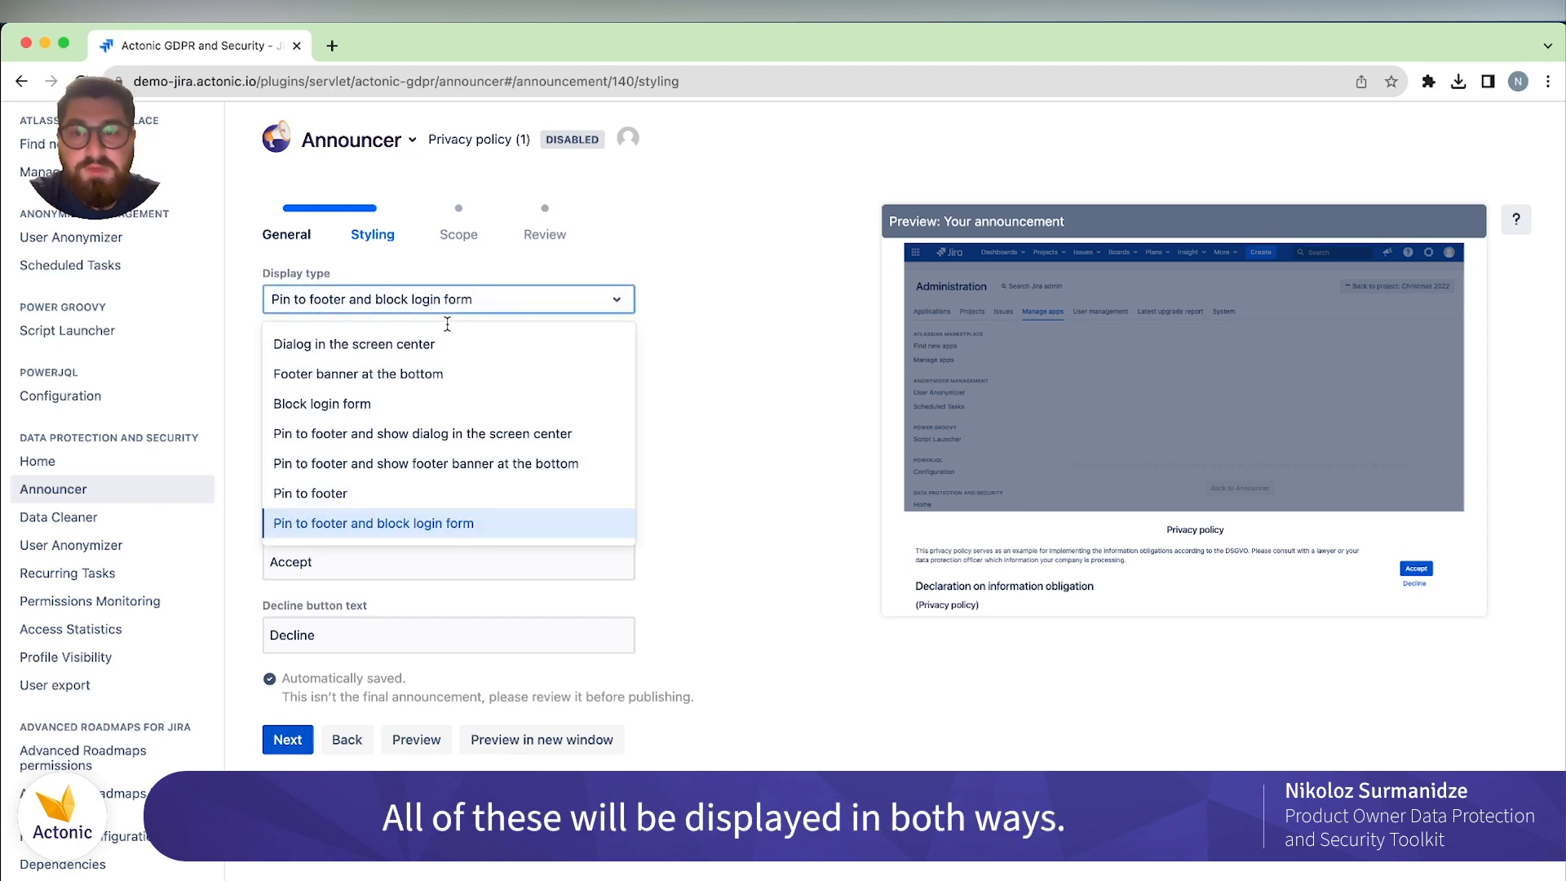
{"action": "left_click", "coordinate": [437, 353]}
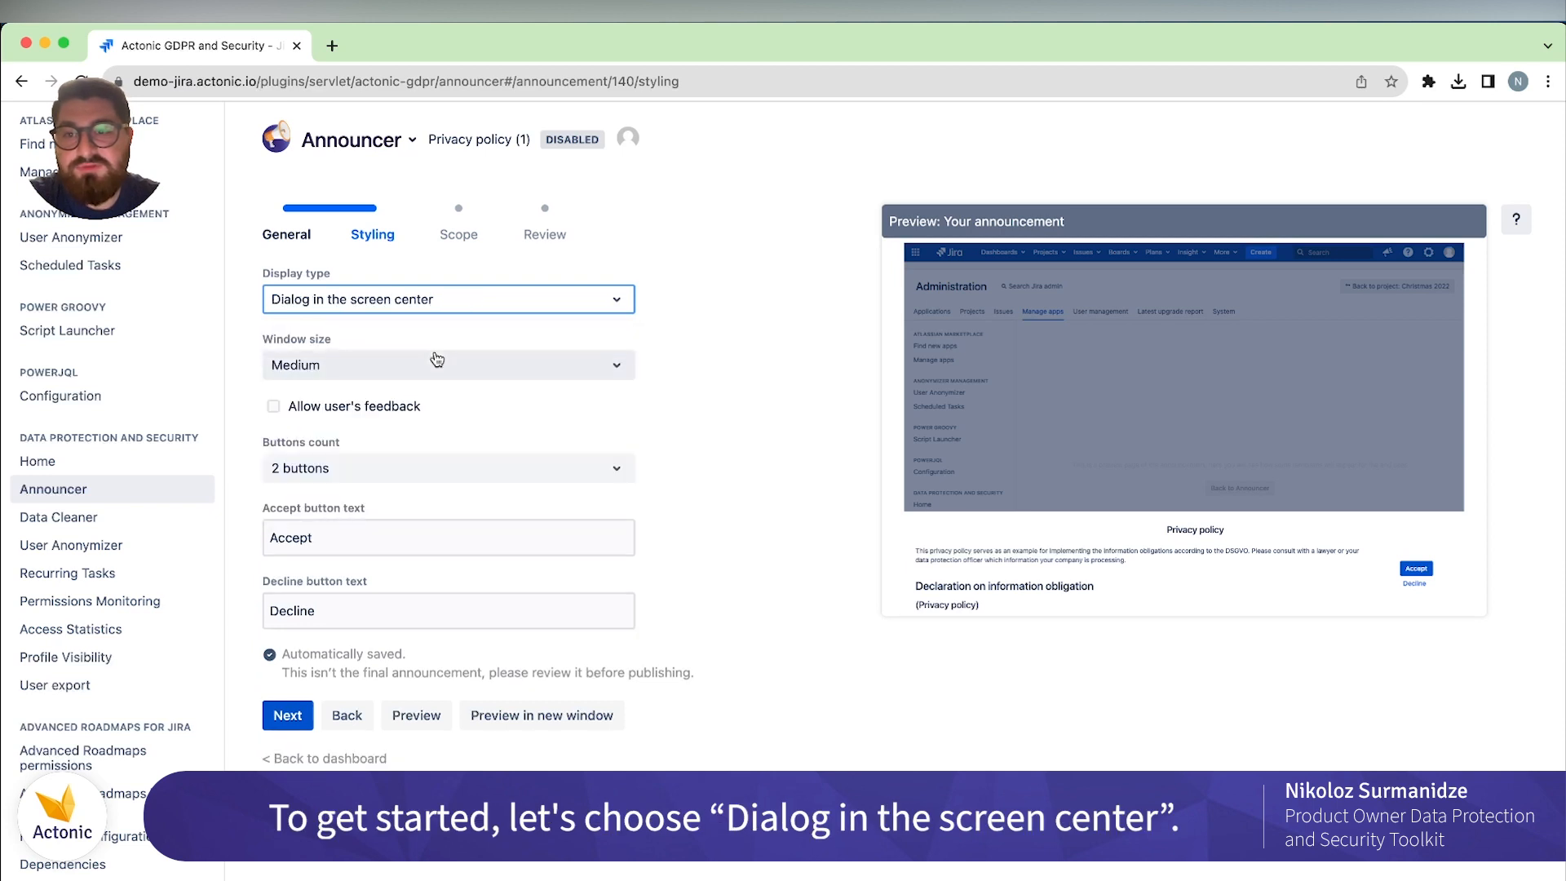
{"action": "left_click", "coordinate": [418, 716]}
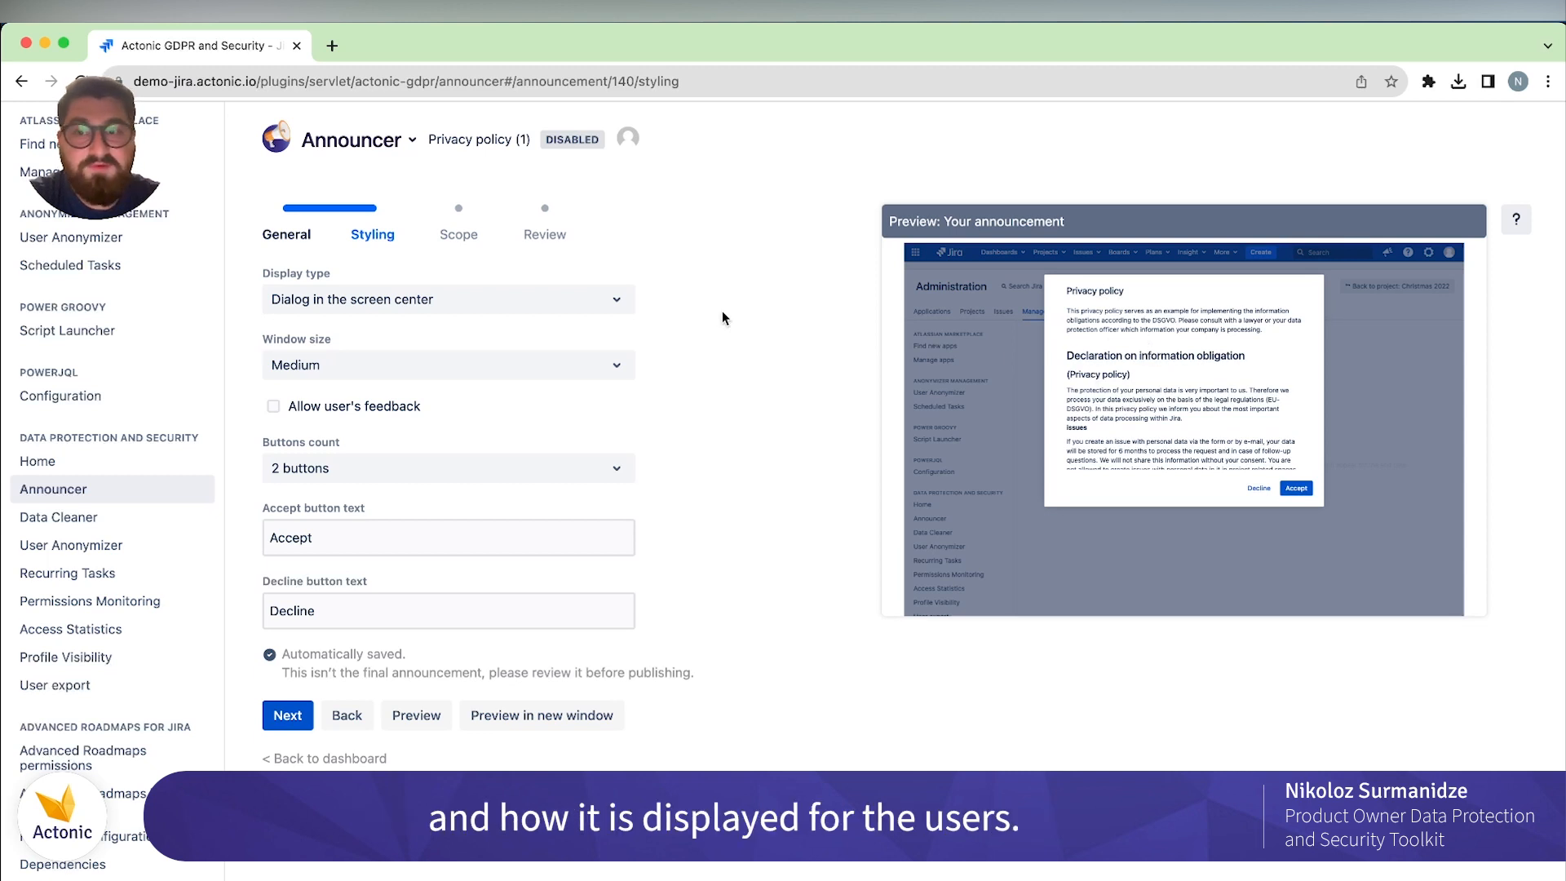
Set the announcement's window size to Extra large.
{"action": "left_click", "coordinate": [285, 363]}
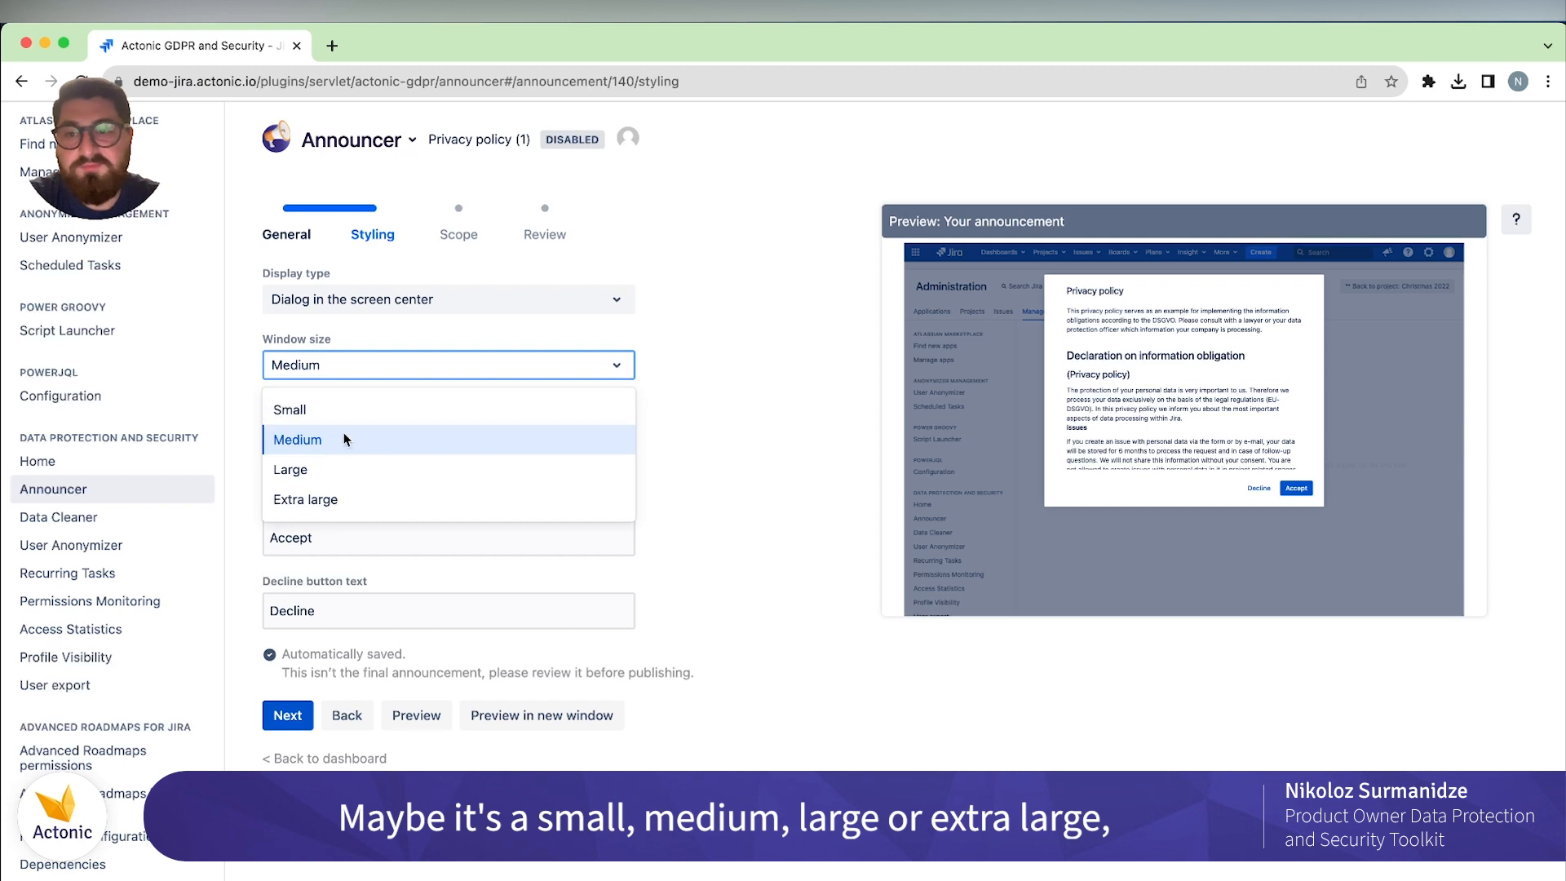
{"action": "left_click", "coordinate": [334, 499]}
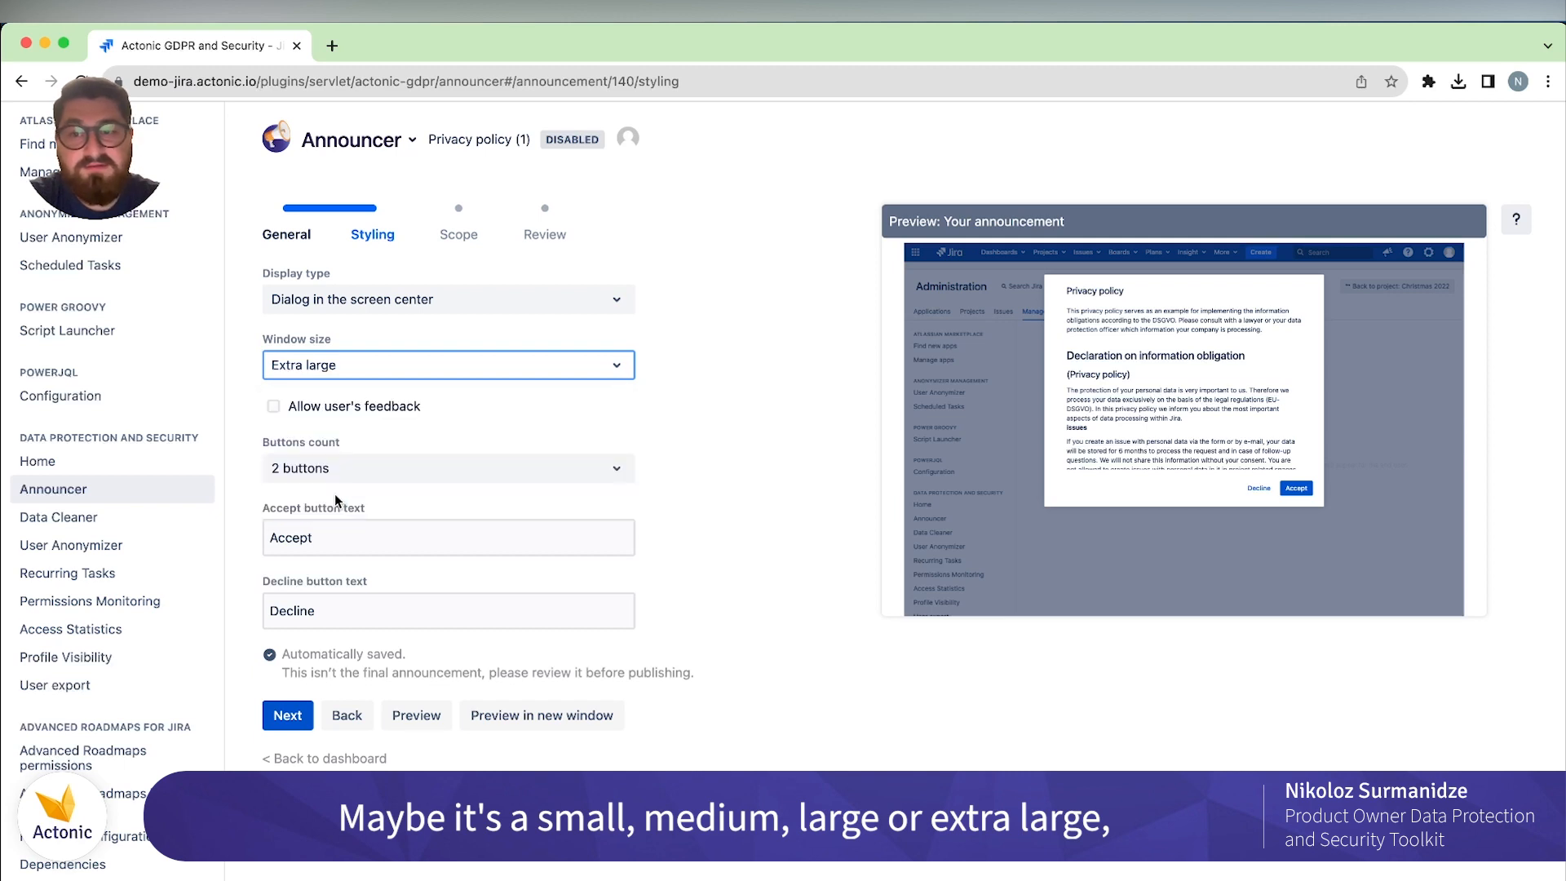
Preview the extra large announcement and enable the "Allow user's feedback" option.
{"action": "left_click", "coordinate": [411, 728]}
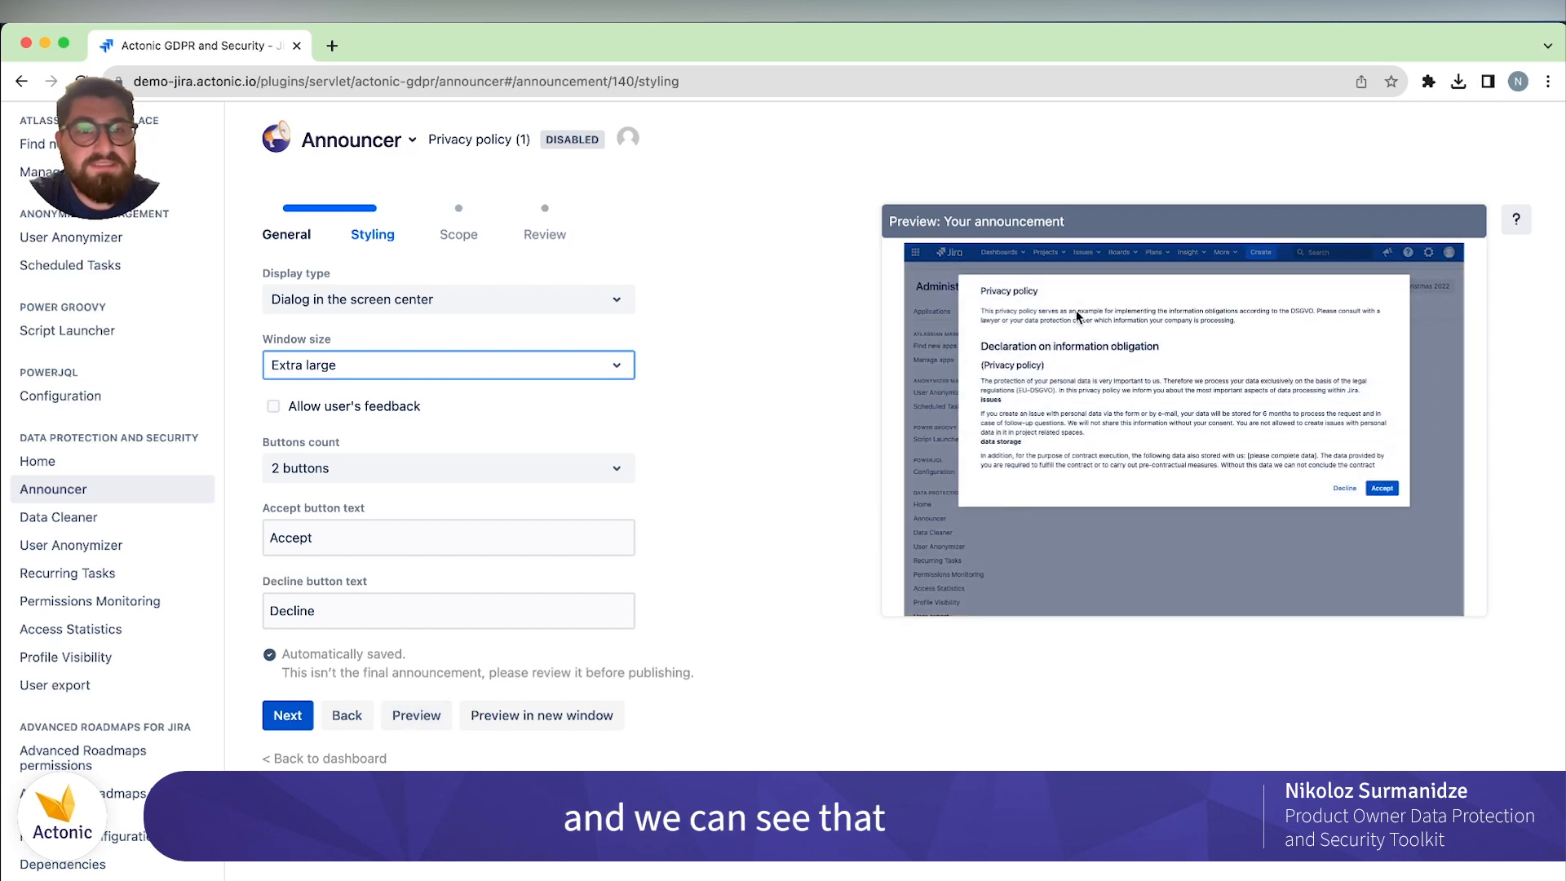
{"action": "left_click", "coordinate": [785, 364]}
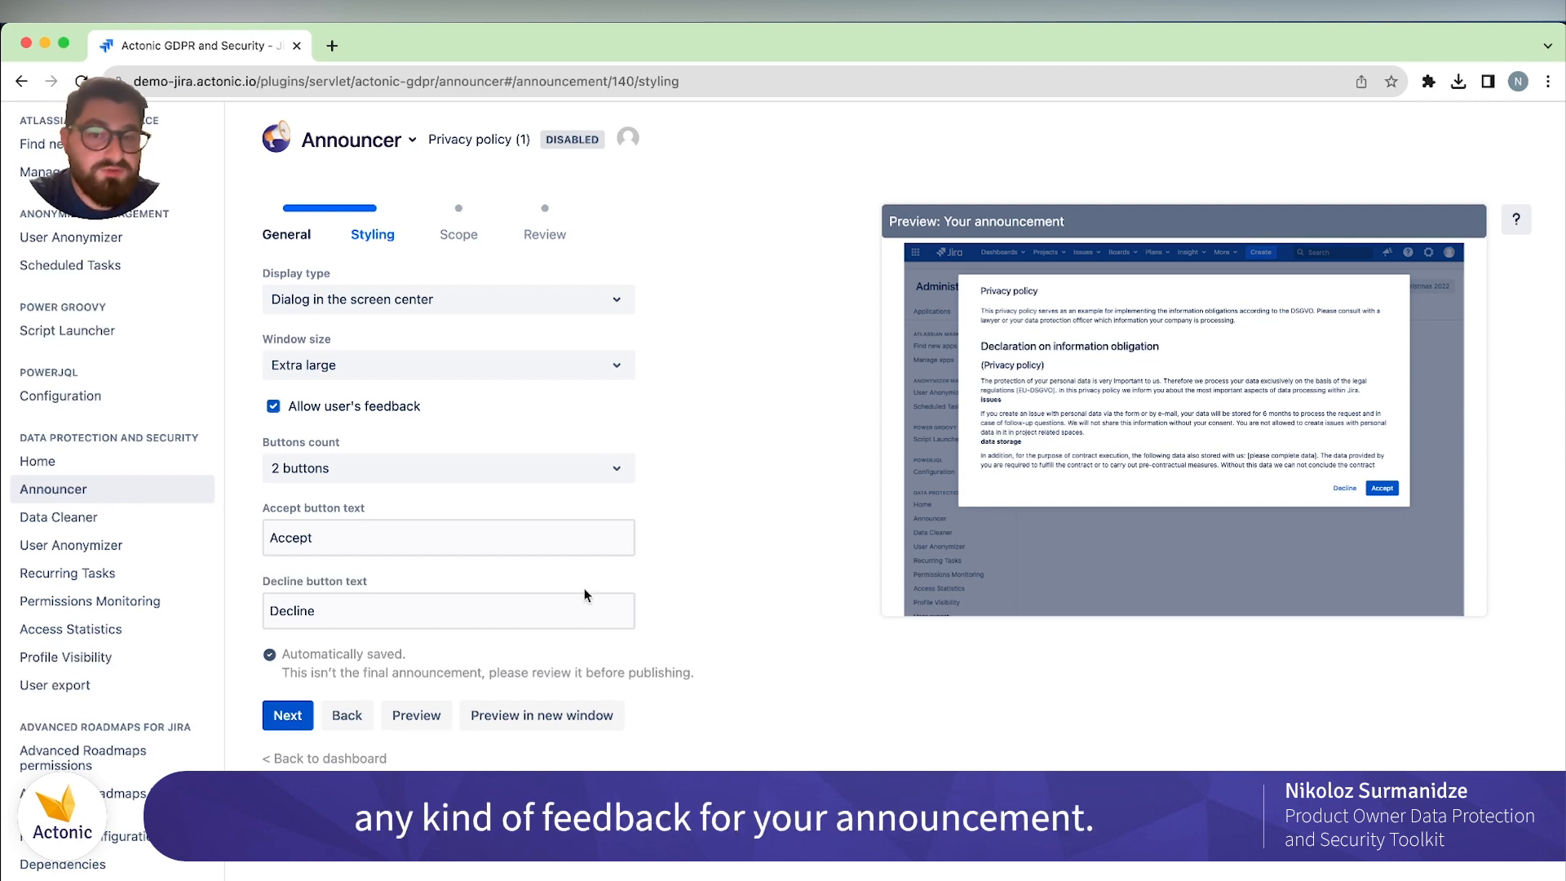
{"action": "left_click", "coordinate": [416, 716]}
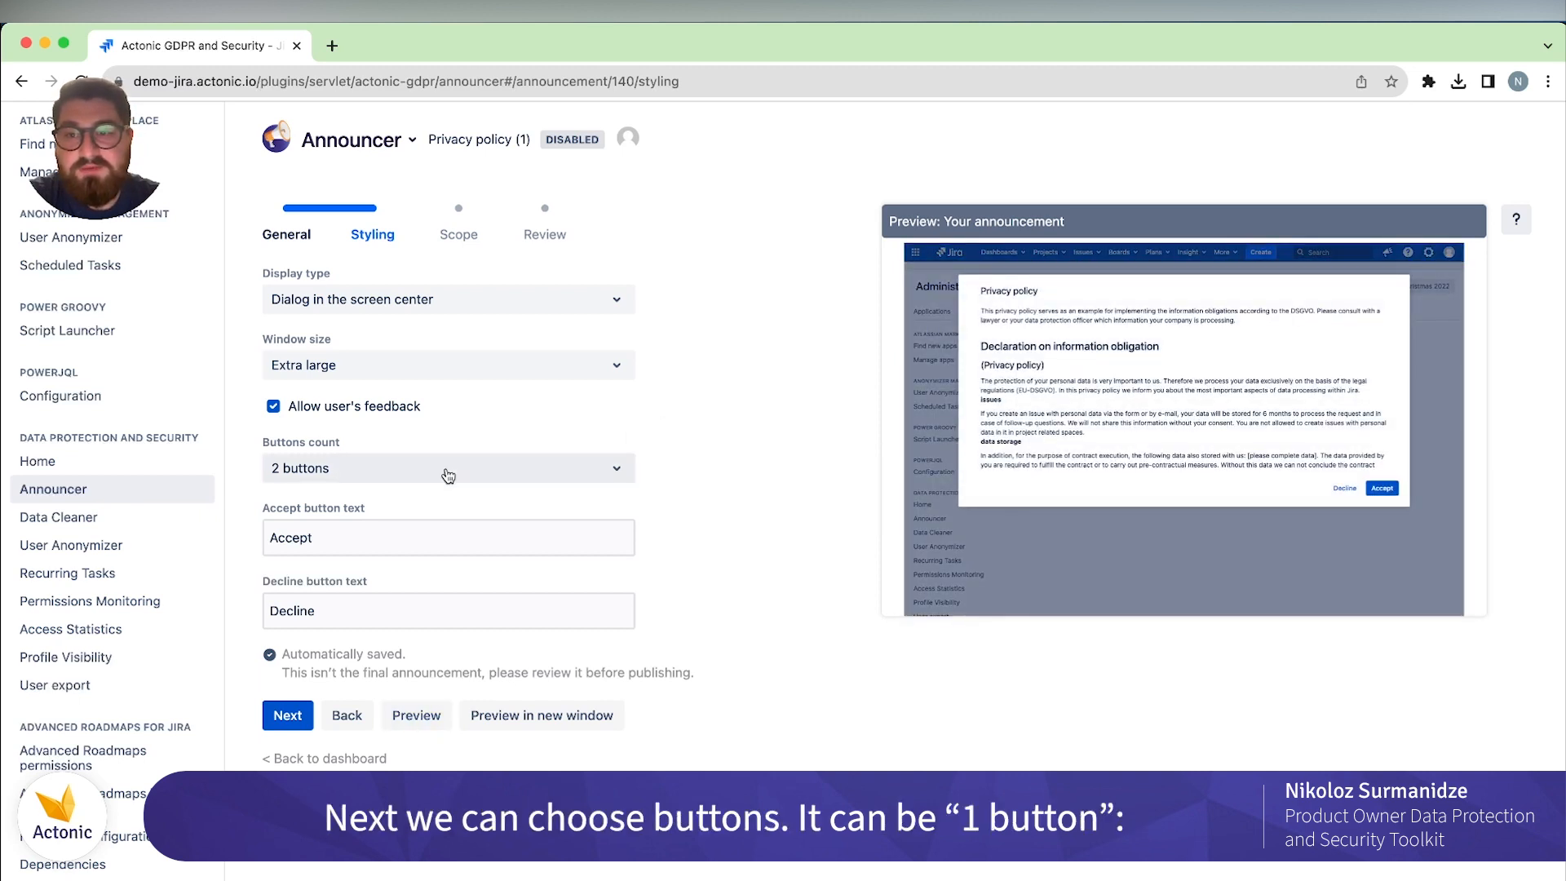
Try the announcement's buttons count options "1 button" and "2 buttons".
{"action": "left_click", "coordinate": [554, 467]}
{"action": "left_click", "coordinate": [407, 514]}
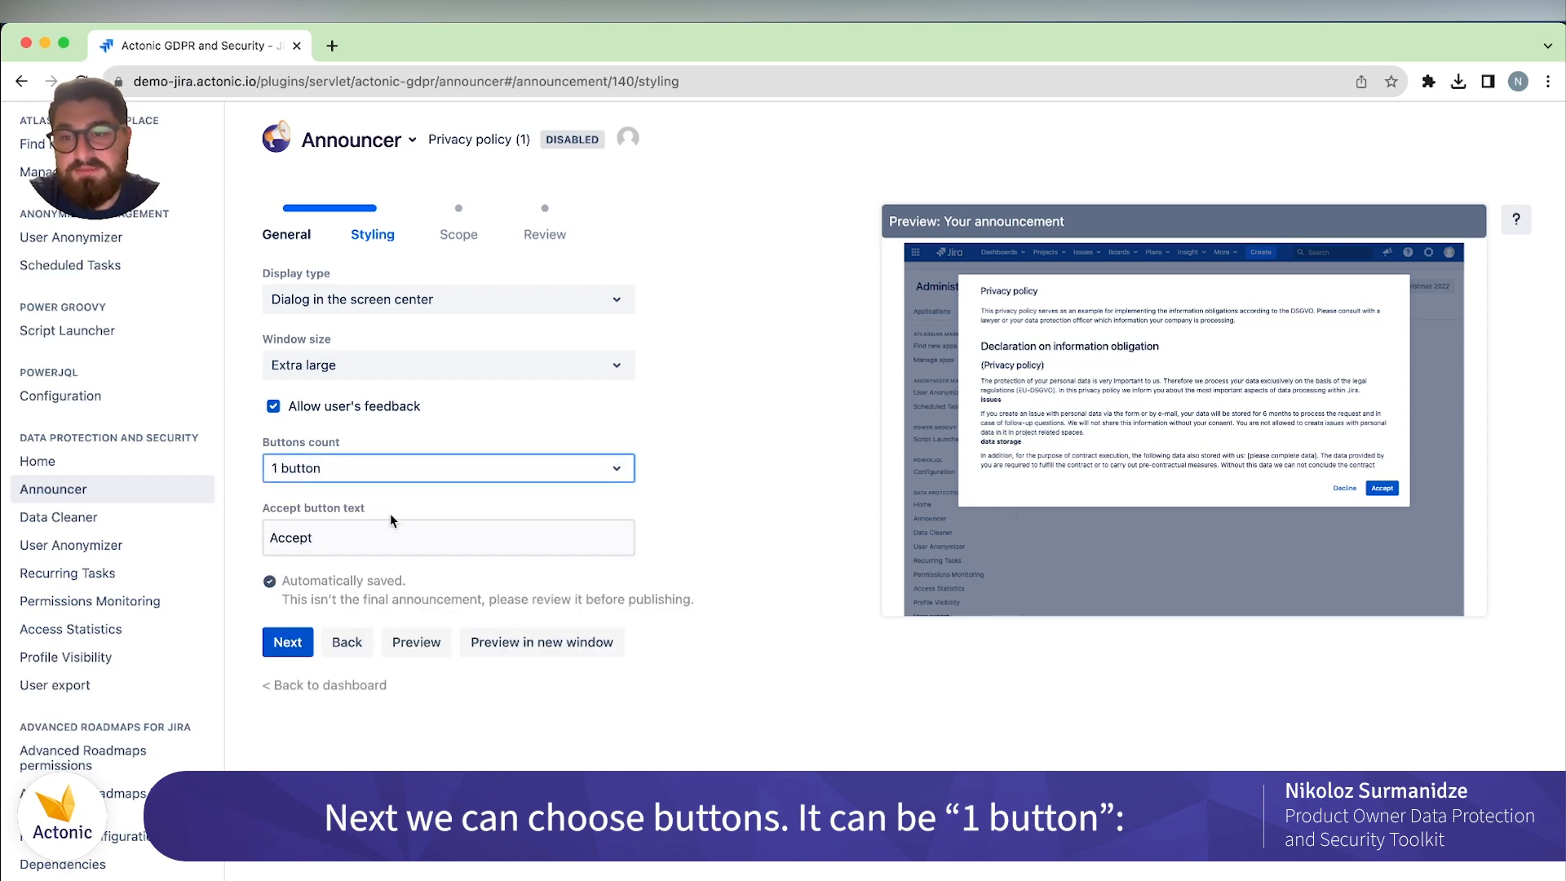
{"action": "left_click", "coordinate": [390, 504]}
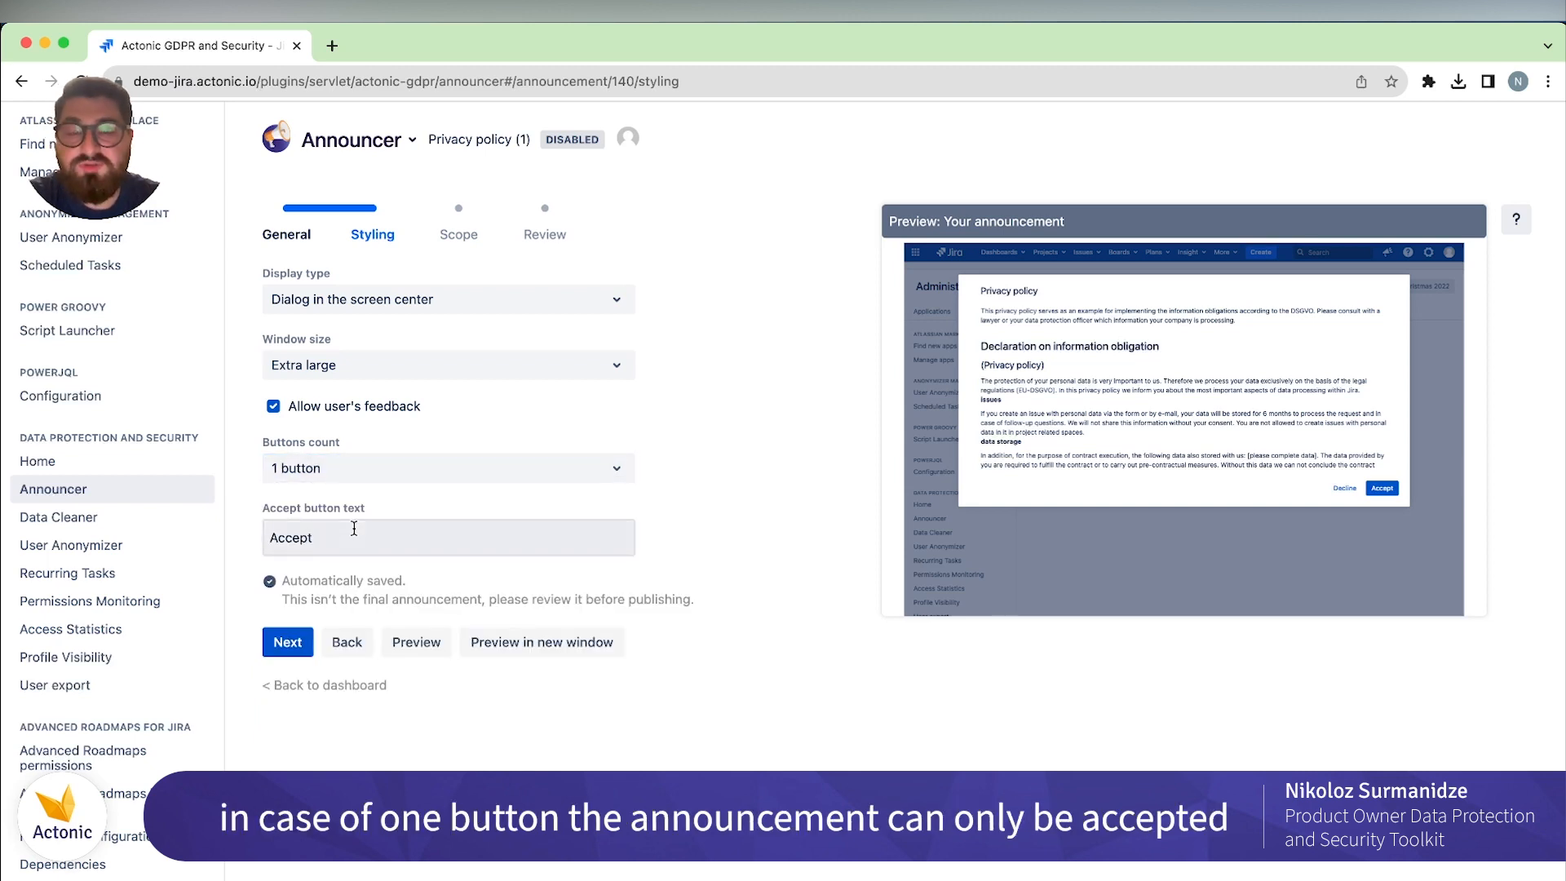
{"action": "left_click", "coordinate": [402, 473]}
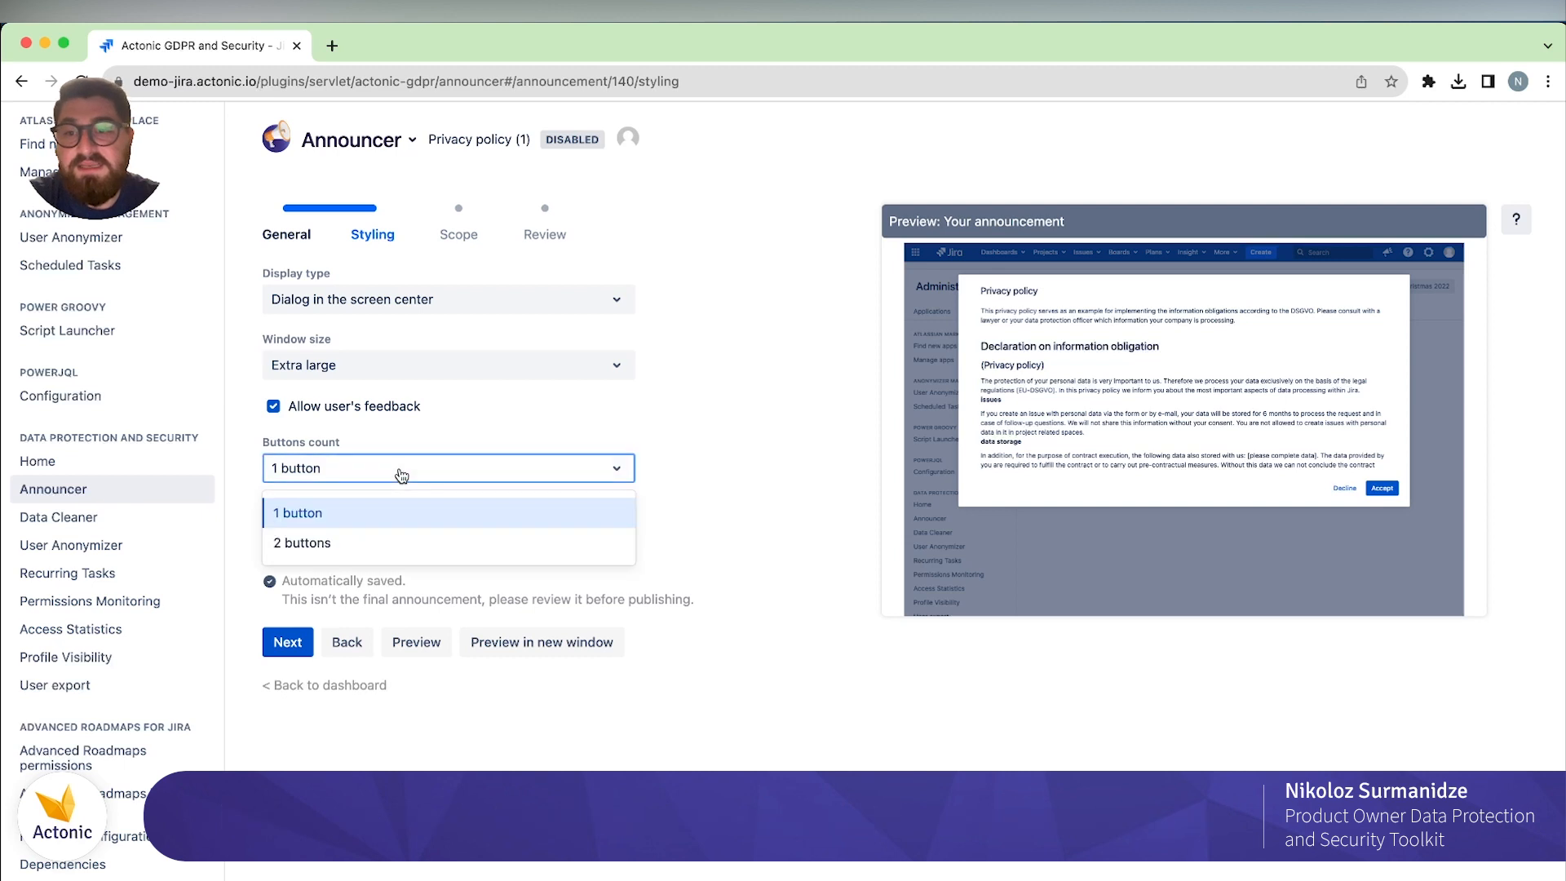
{"action": "left_click", "coordinate": [366, 539]}
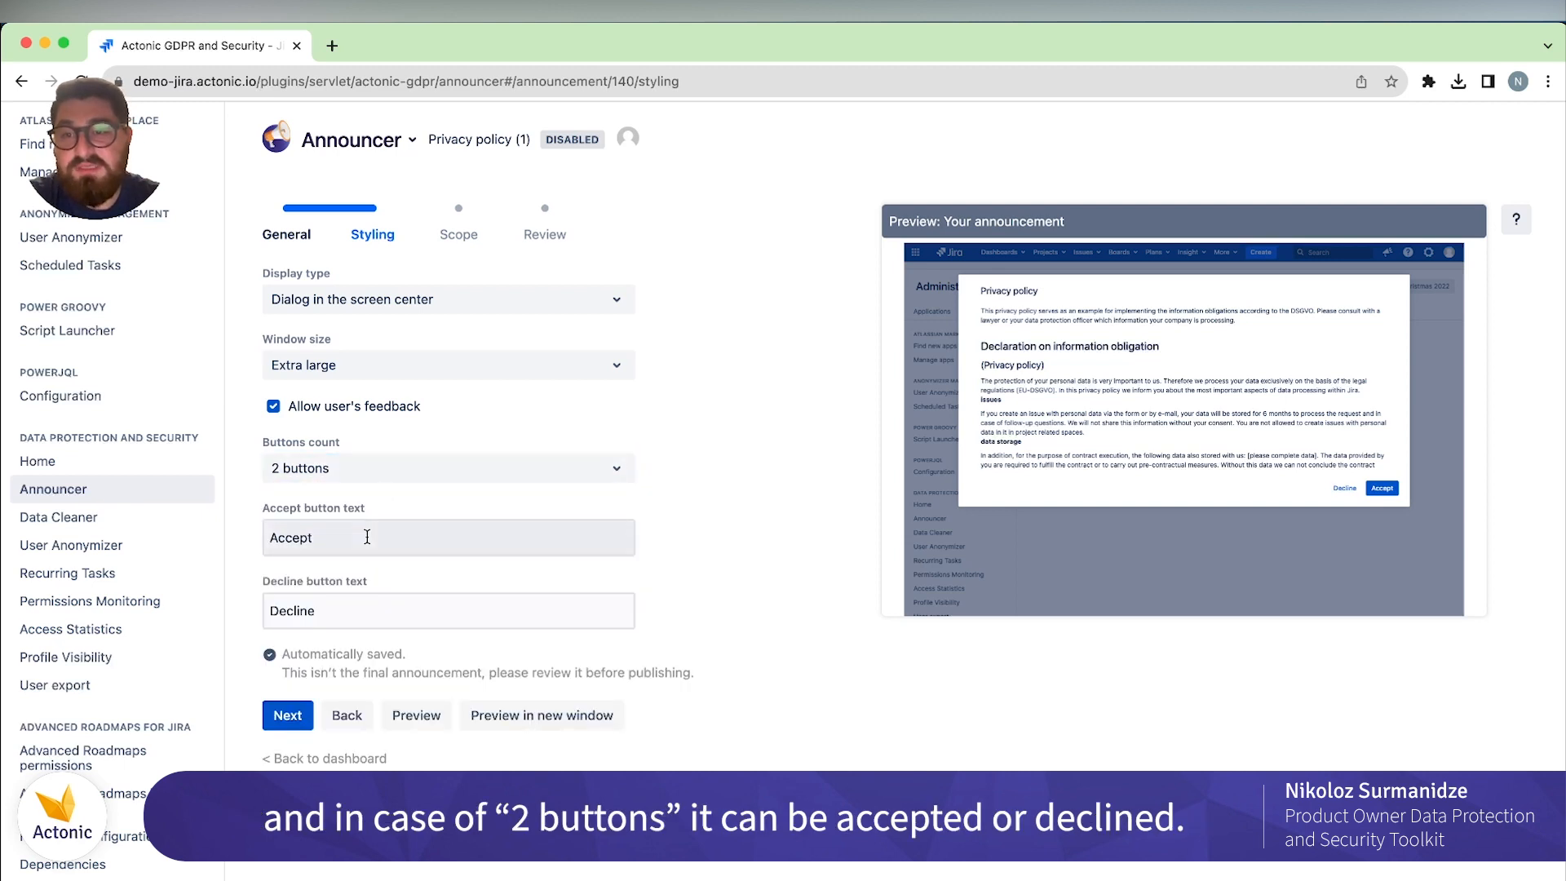
{"action": "left_click", "coordinate": [426, 472]}
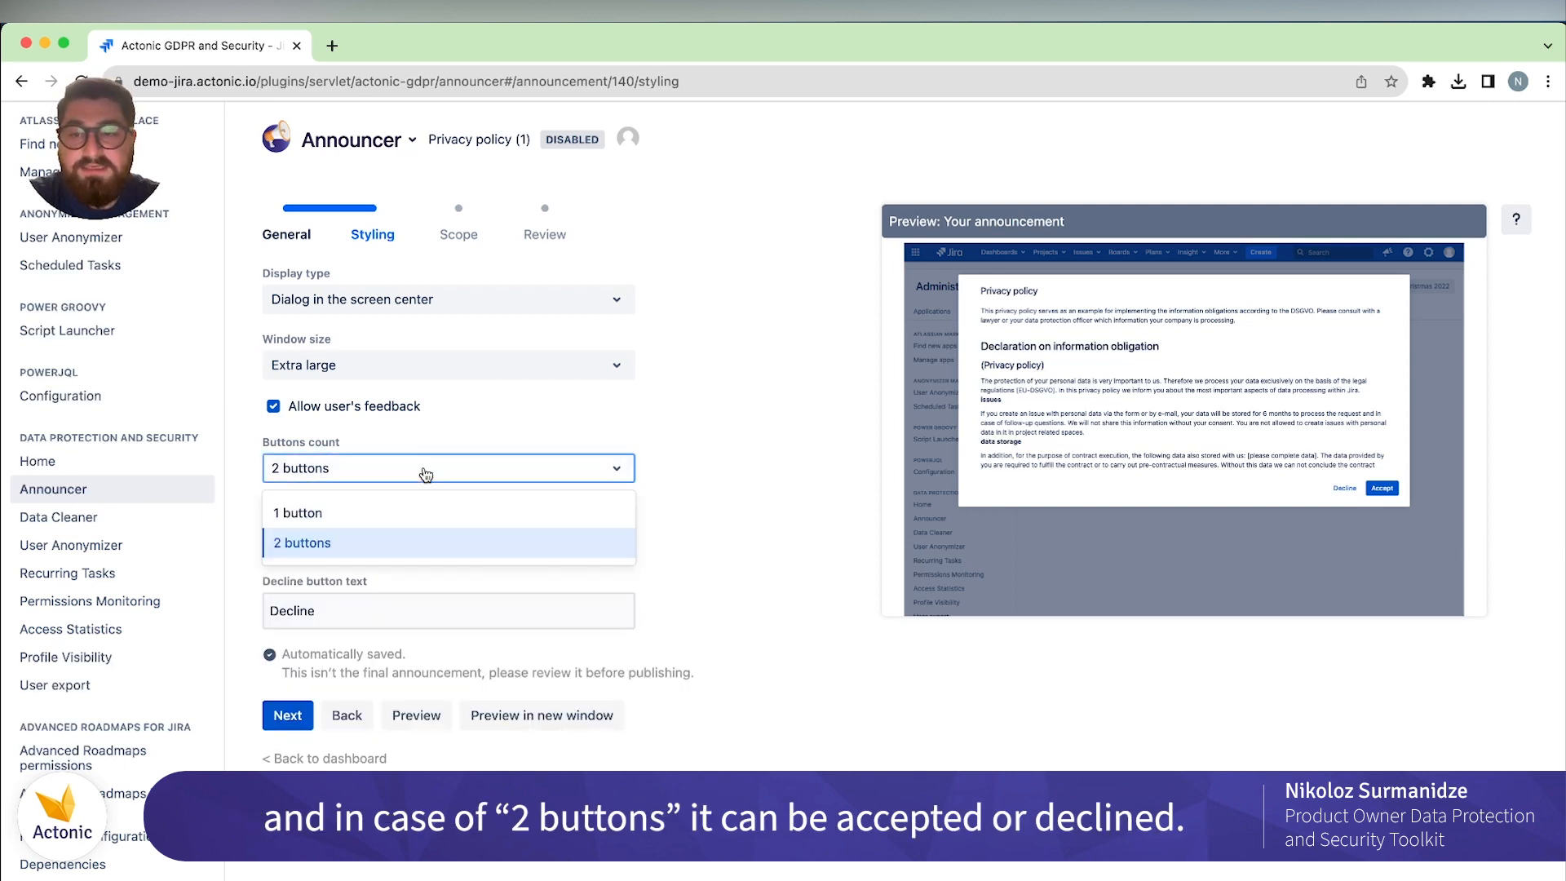
{"action": "left_click", "coordinate": [400, 511]}
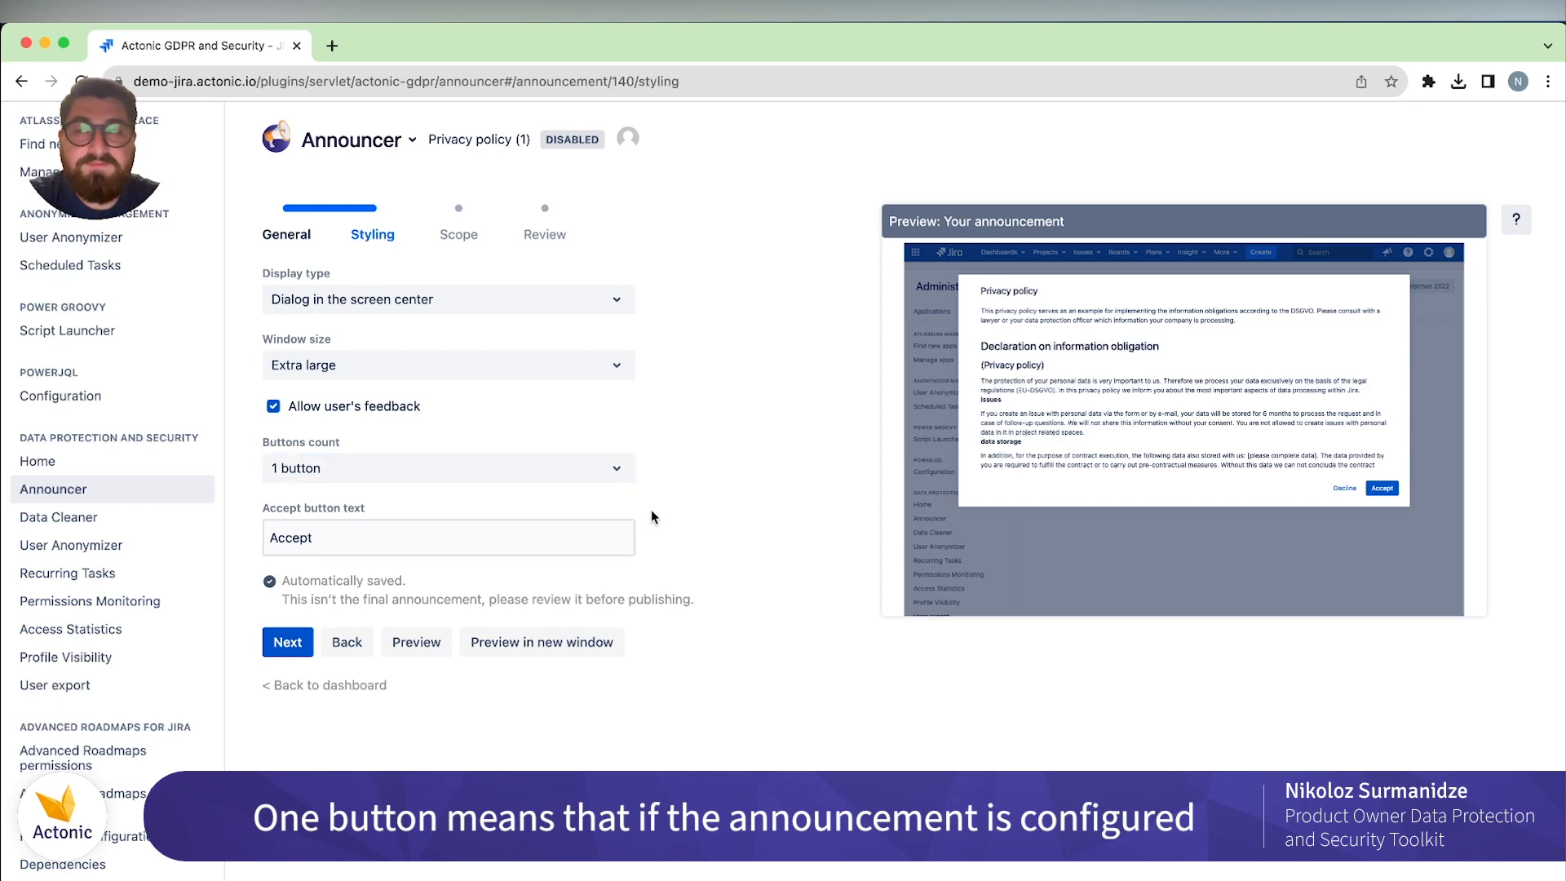
{"action": "scroll", "coordinate": [650, 510], "scroll_direction": "up", "scroll_amount": 1}
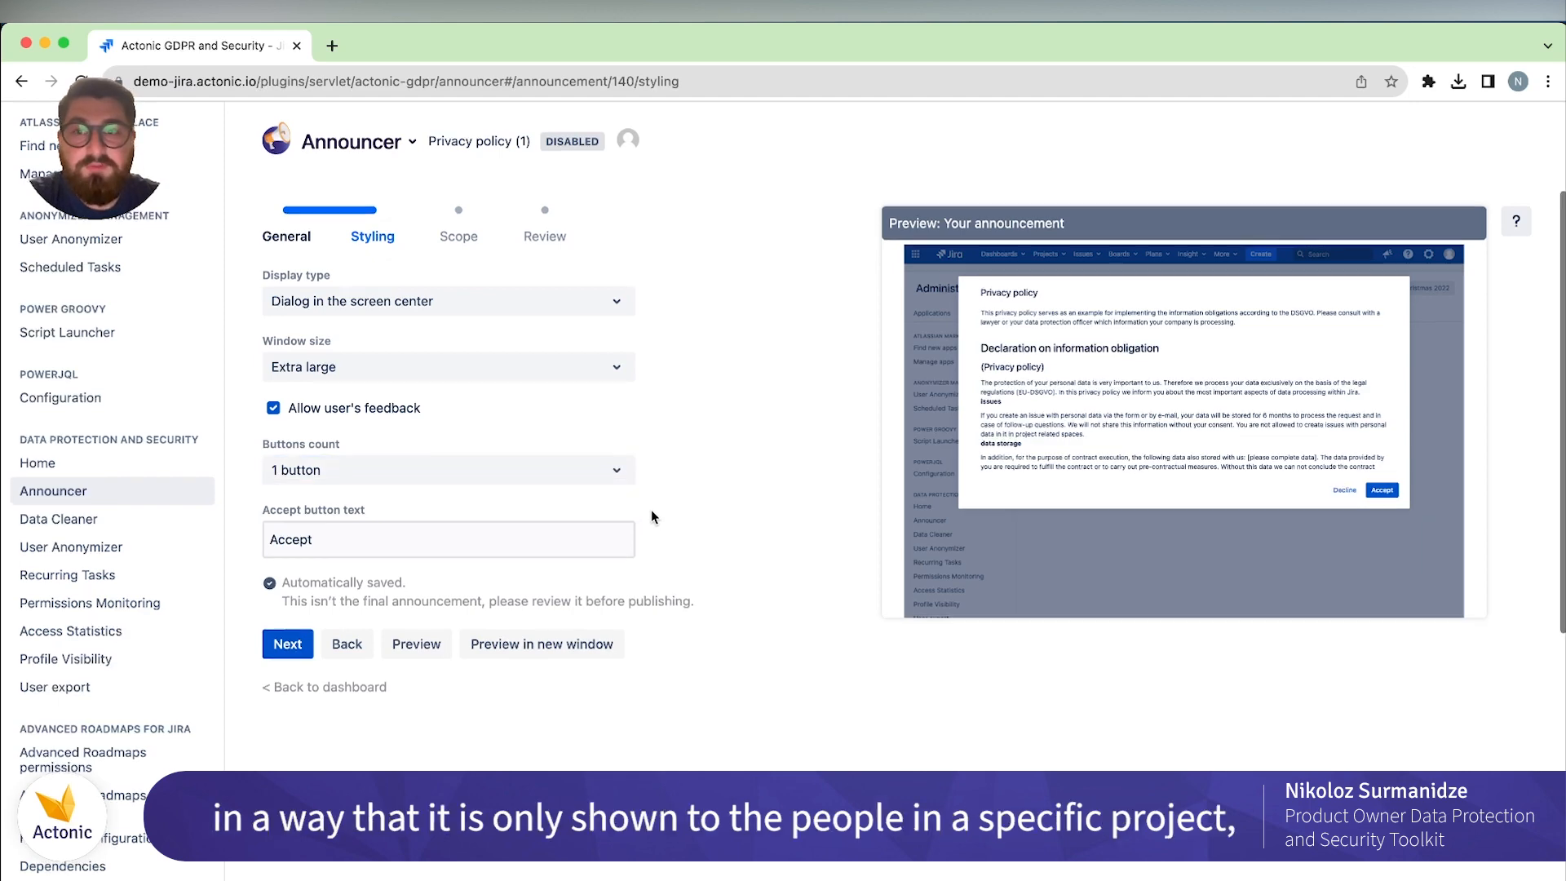
{"action": "scroll", "coordinate": [651, 511], "scroll_direction": "down", "scroll_amount": 1}
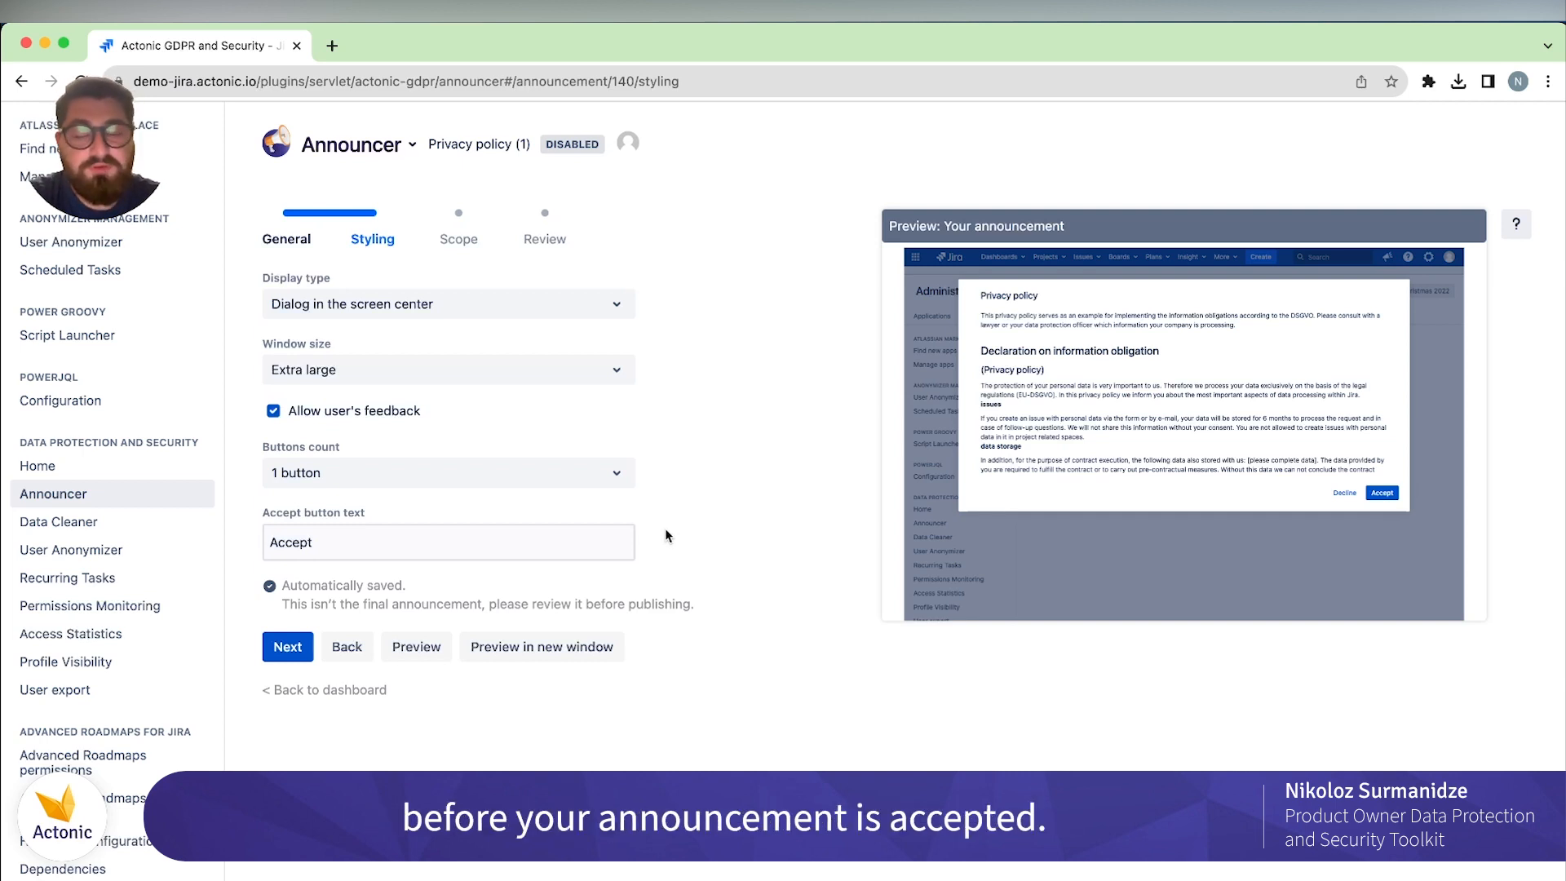
Set the announcement's buttons count to 2 buttons and continue to the Scope settings.
{"action": "left_click", "coordinate": [432, 481]}
{"action": "left_click", "coordinate": [385, 542]}
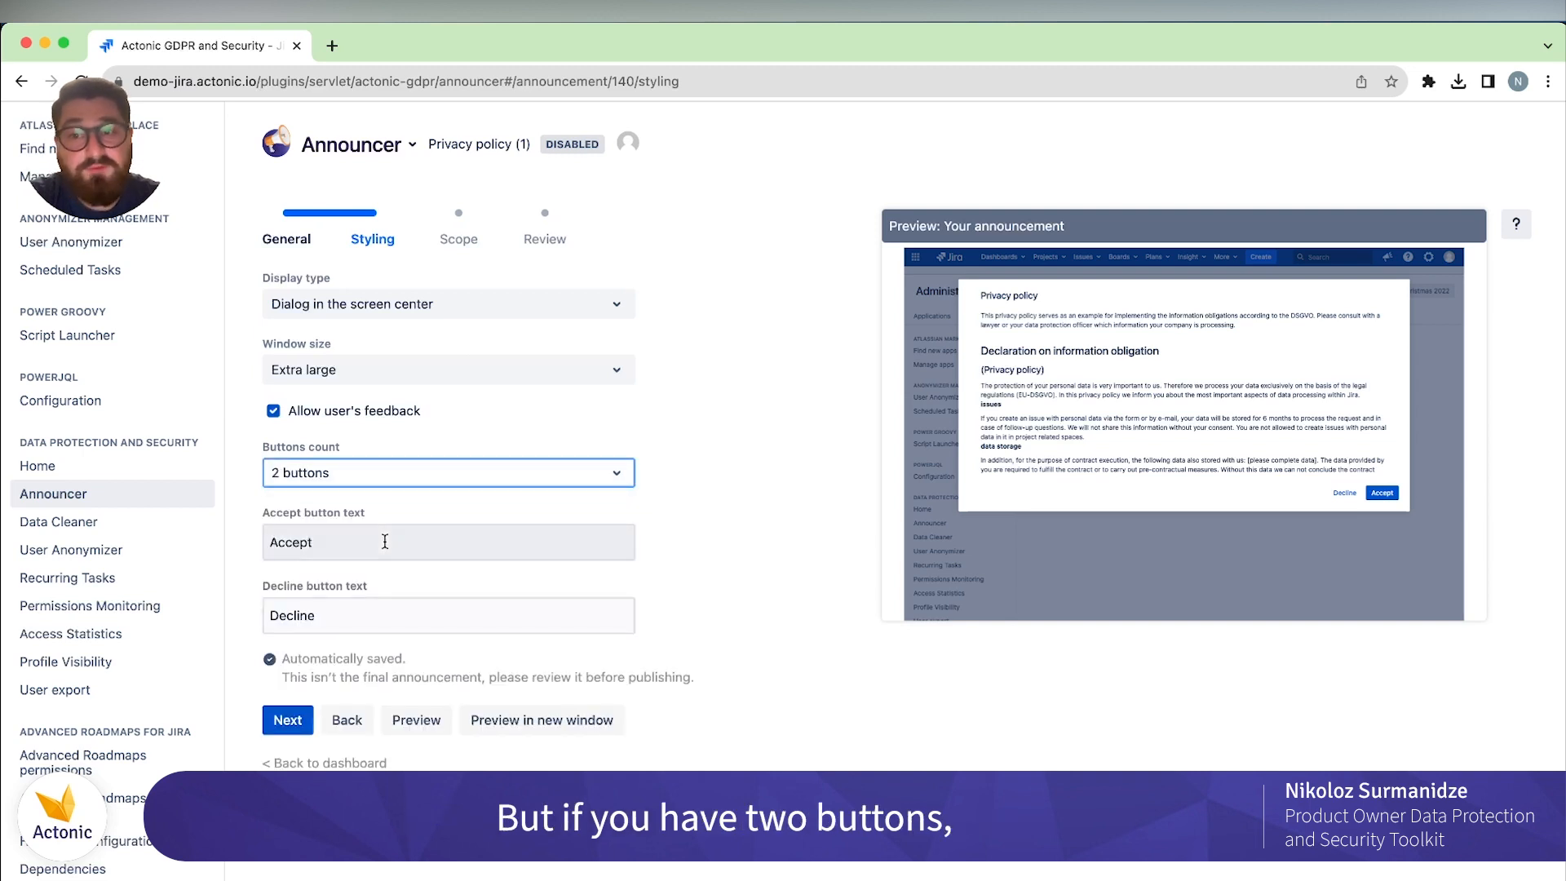
{"action": "left_click", "coordinate": [694, 506]}
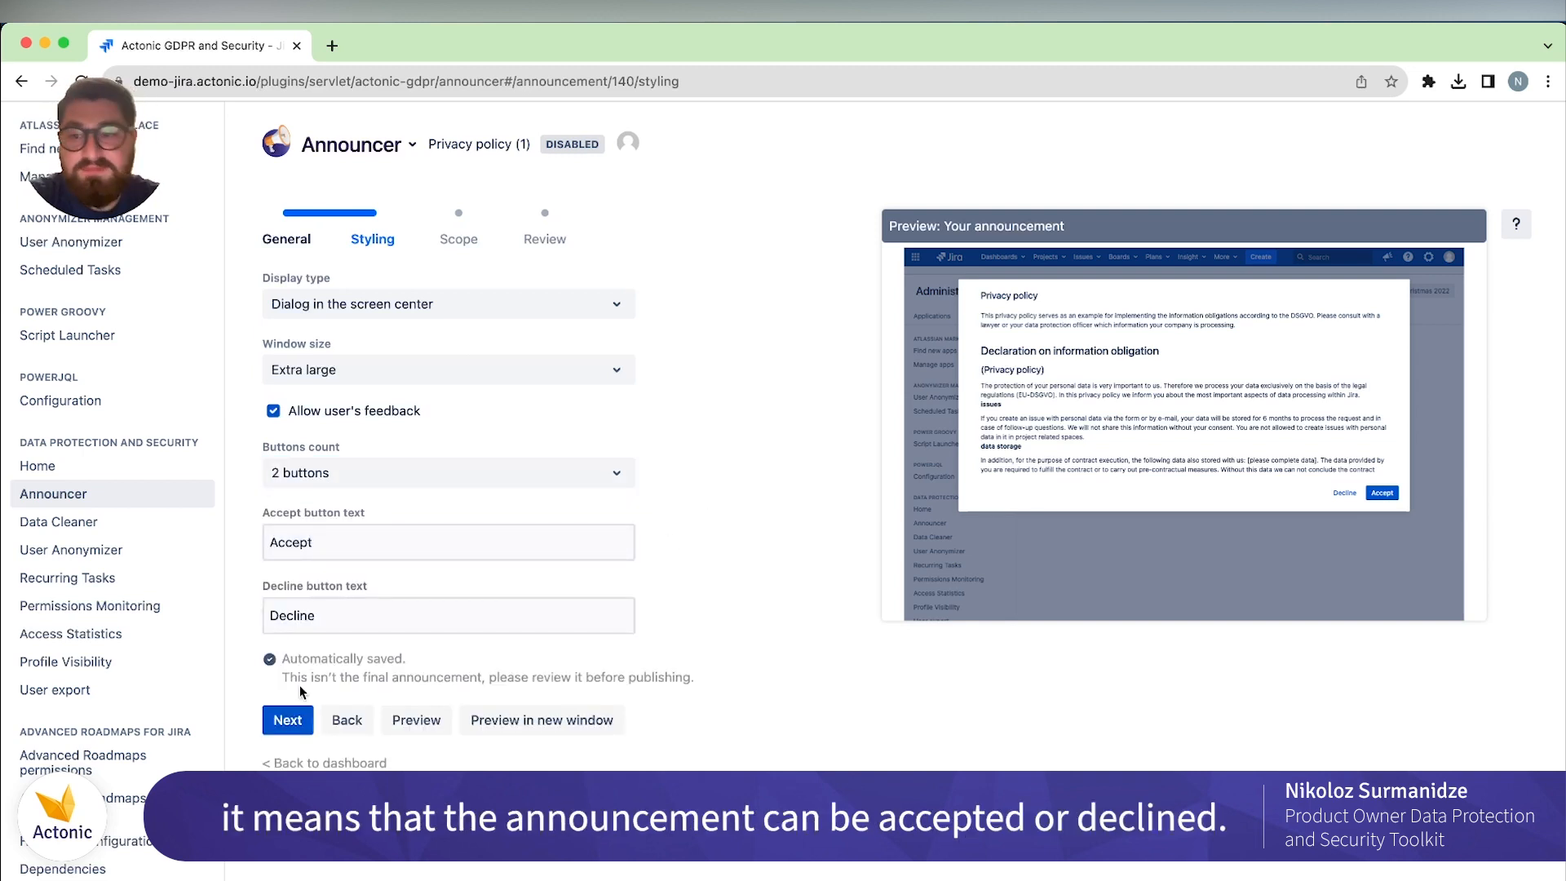
{"action": "left_click", "coordinate": [290, 719]}
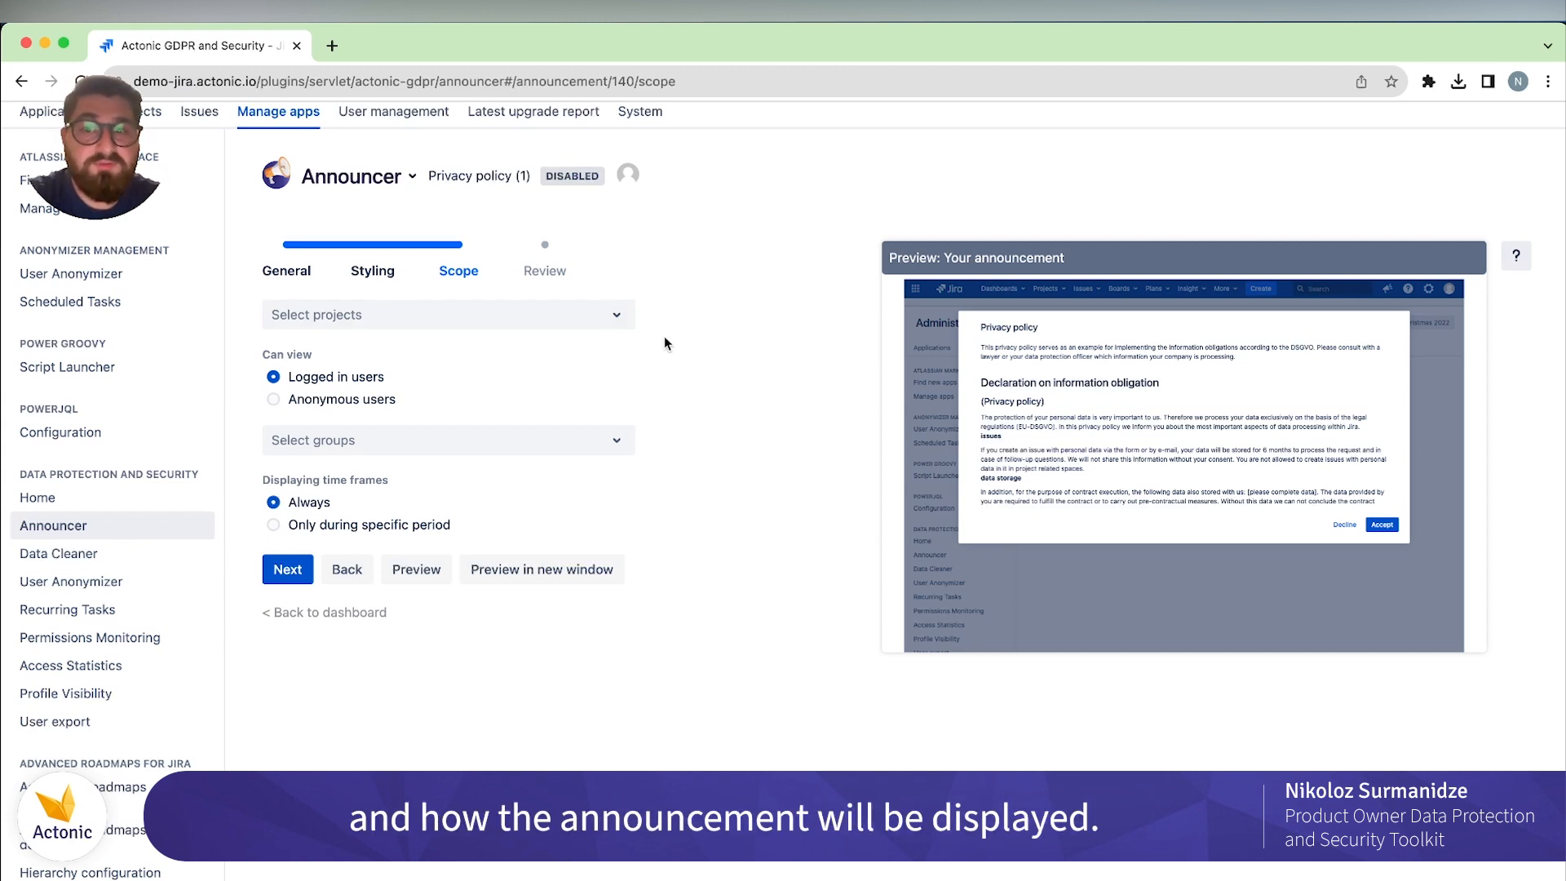
Leave the project selection empty, make the announcement viewable by Anonymous users and set its displaying time frame to Always.
{"action": "left_click", "coordinate": [375, 318]}
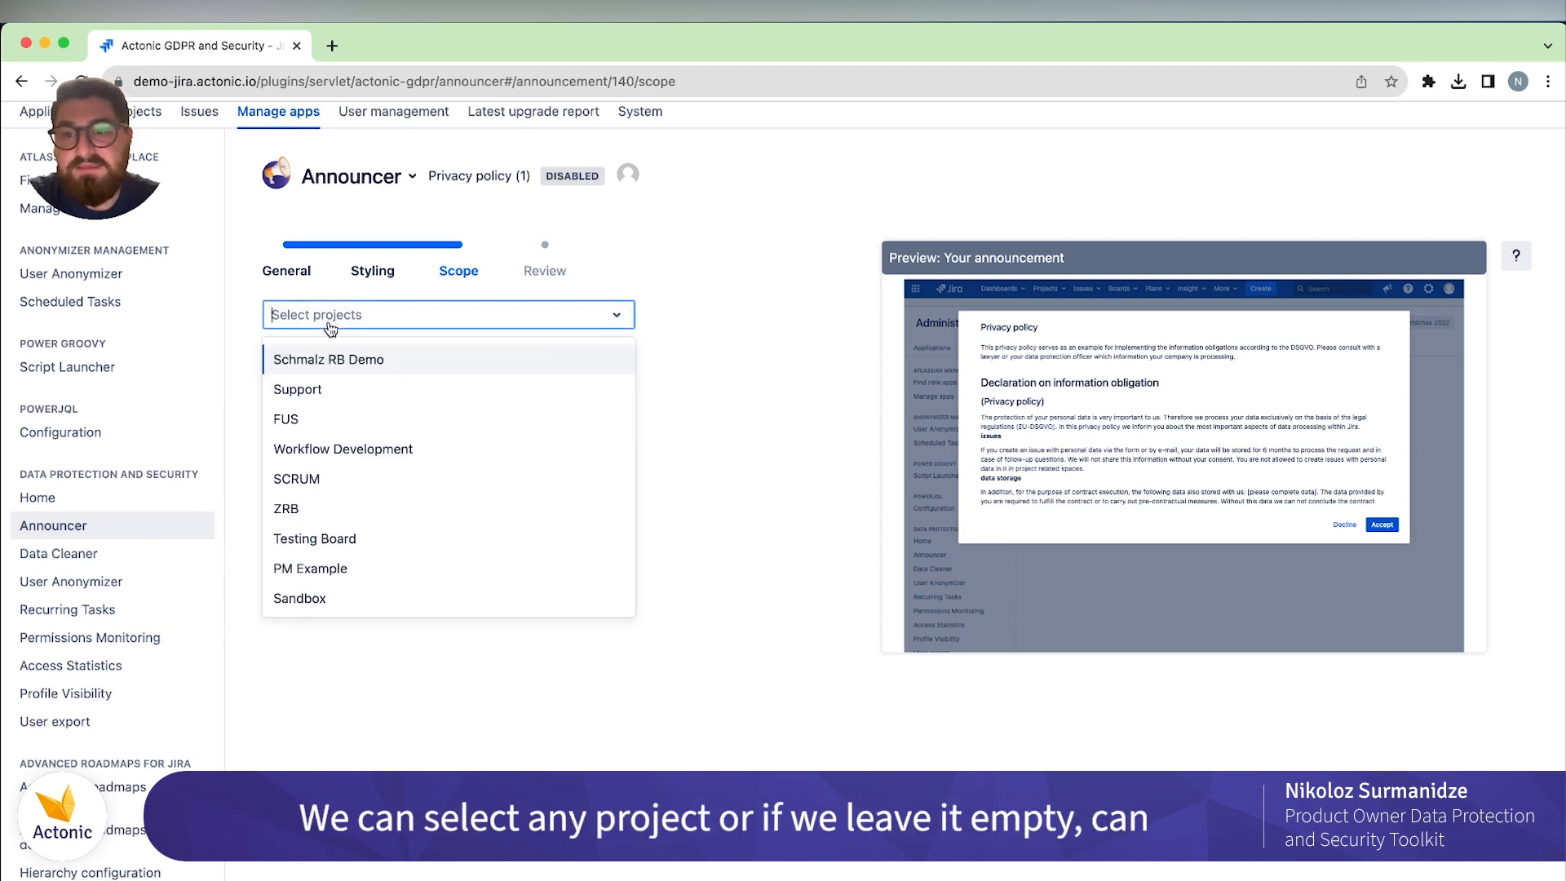
{"action": "left_click", "coordinate": [681, 373]}
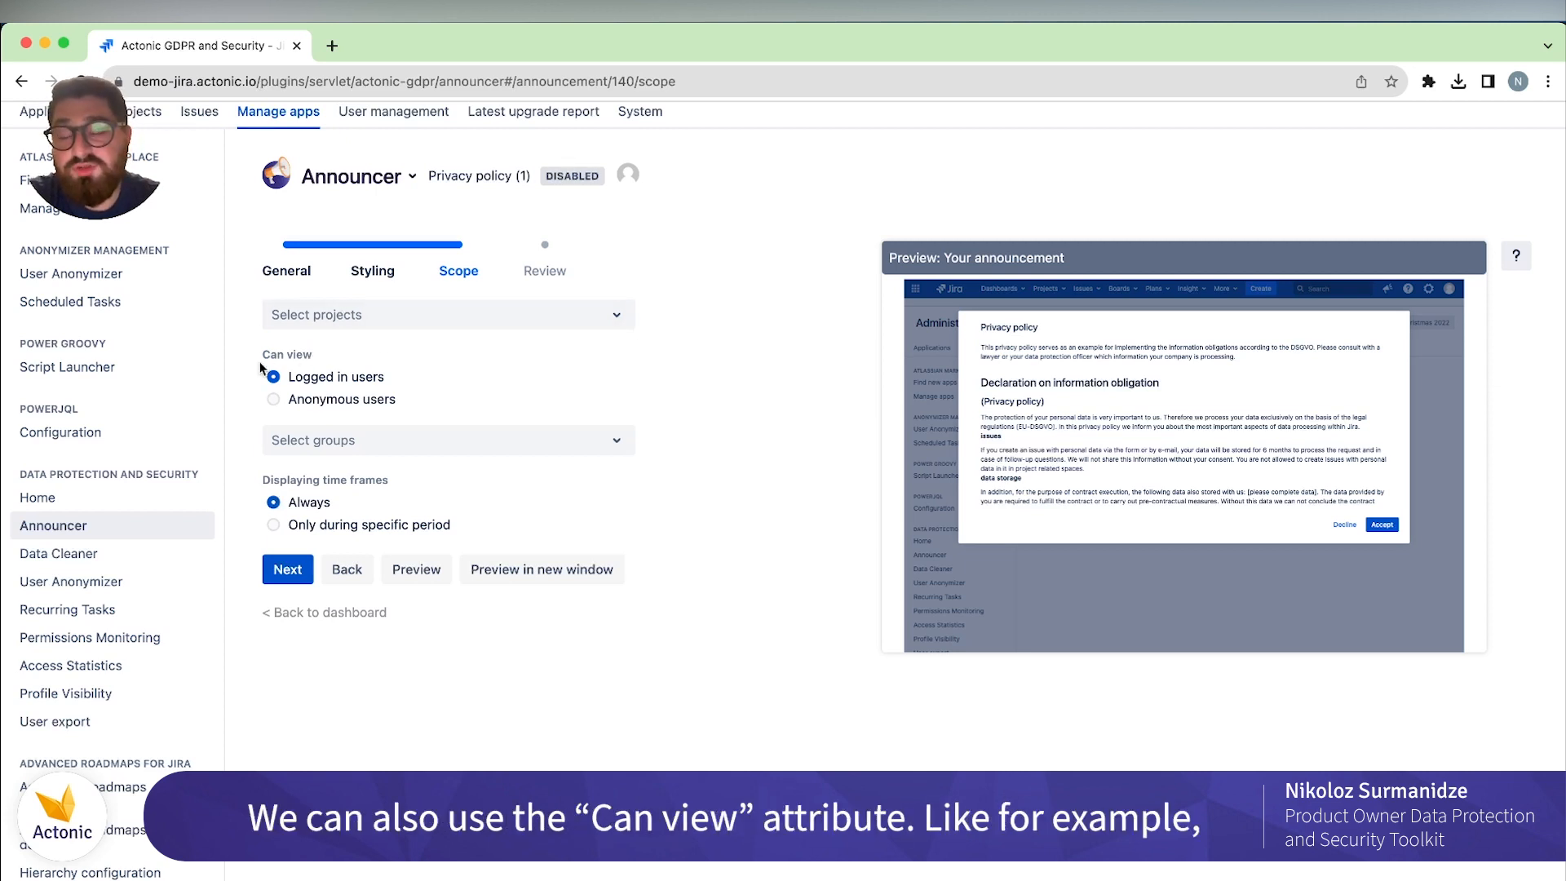
{"action": "left_click", "coordinate": [328, 401]}
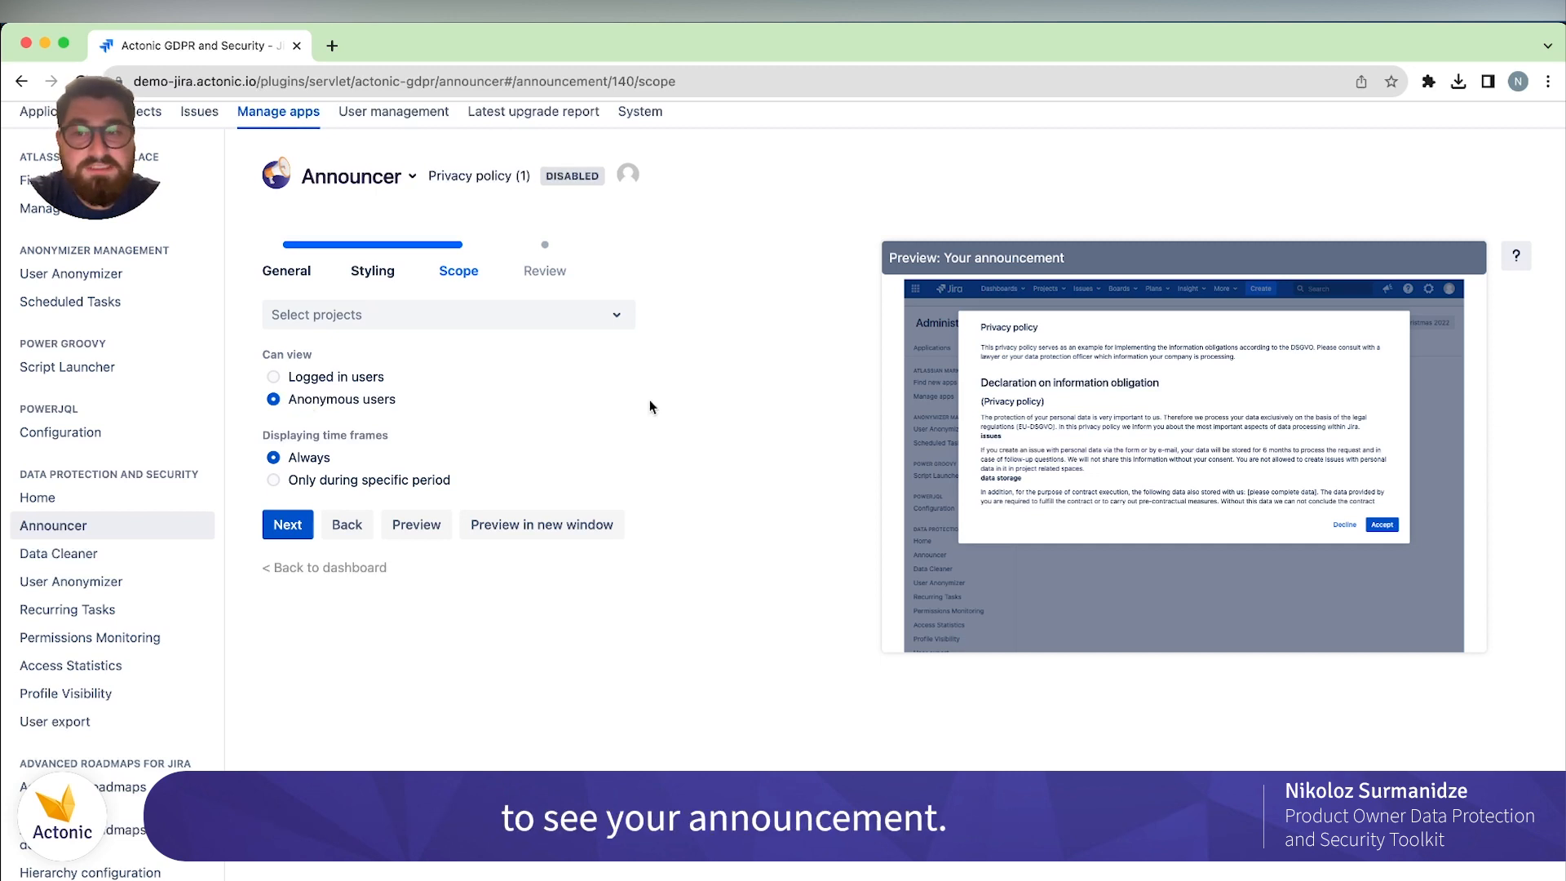
{"action": "left_click", "coordinate": [374, 483]}
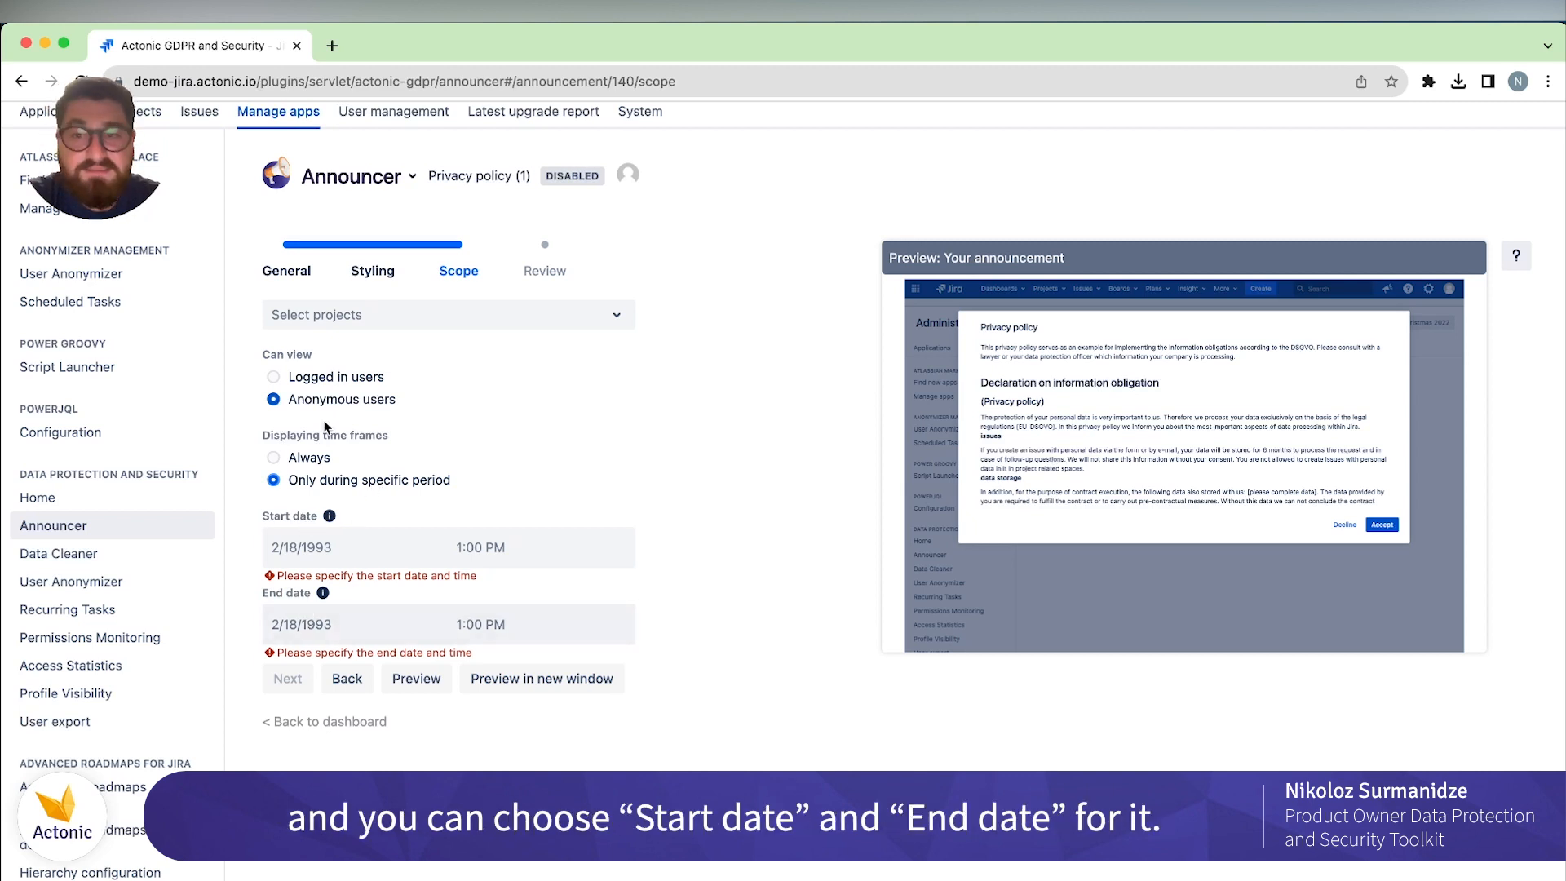
{"action": "left_click", "coordinate": [309, 459]}
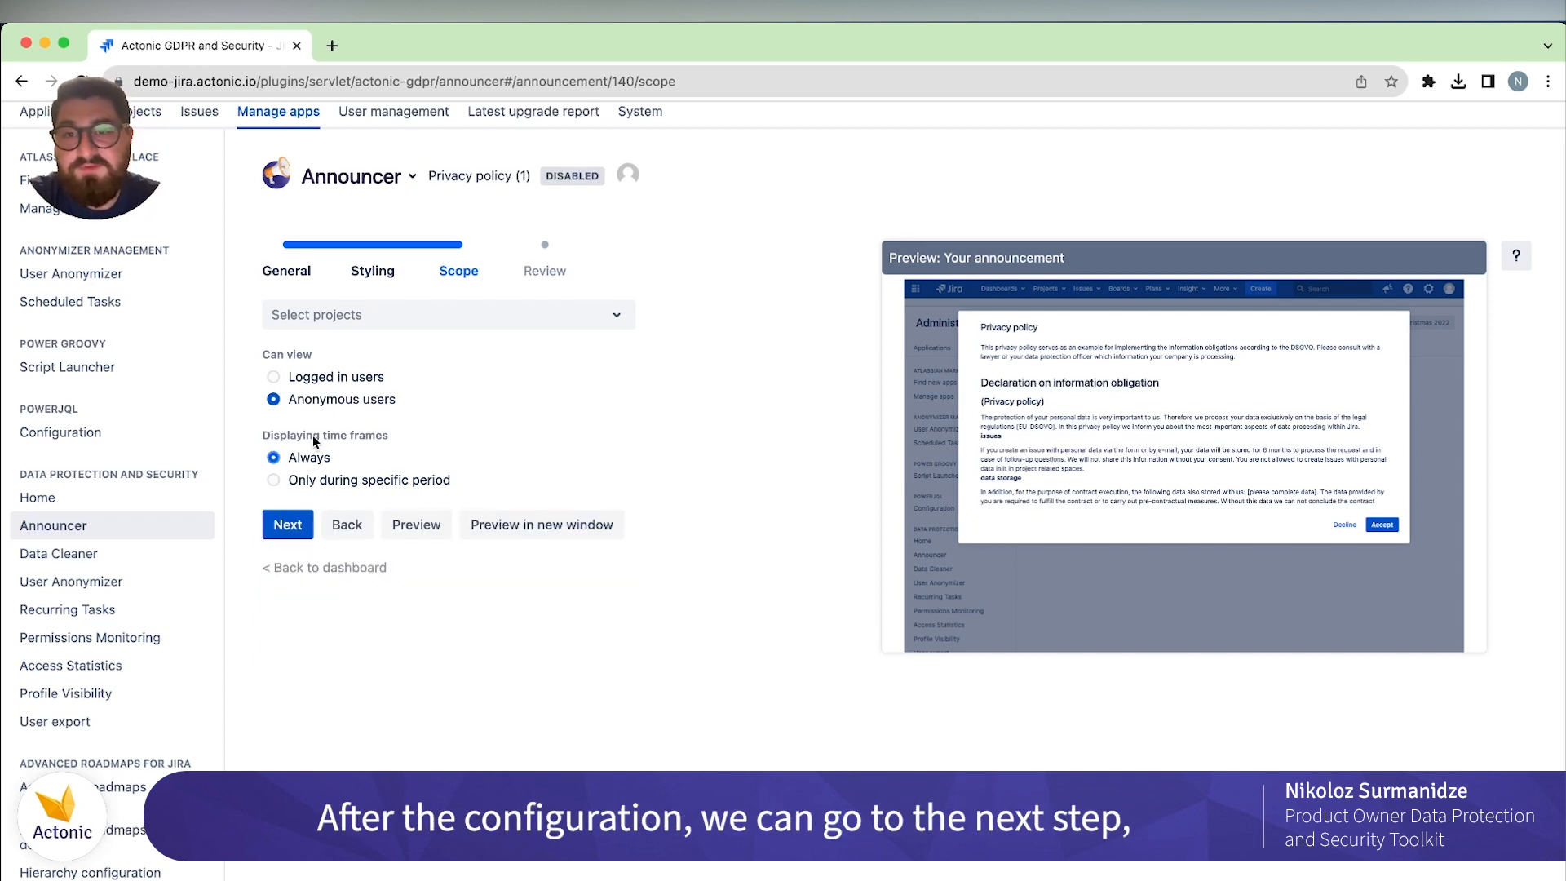
Continue to the announcement's review, set its status to Enabled and save it.
{"action": "left_click", "coordinate": [293, 530]}
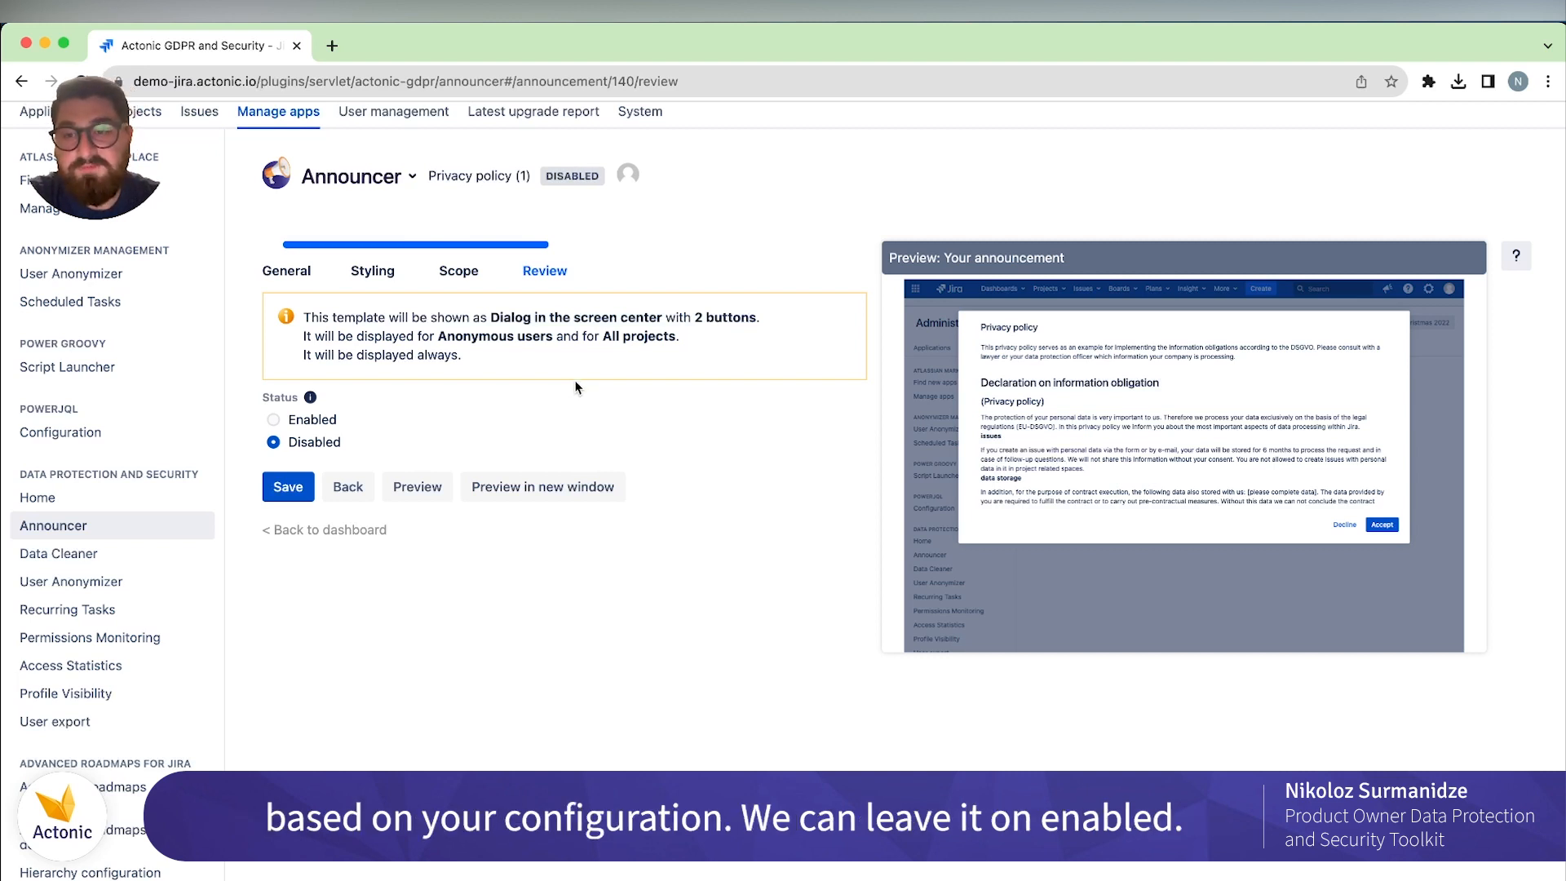
{"action": "left_click", "coordinate": [274, 420]}
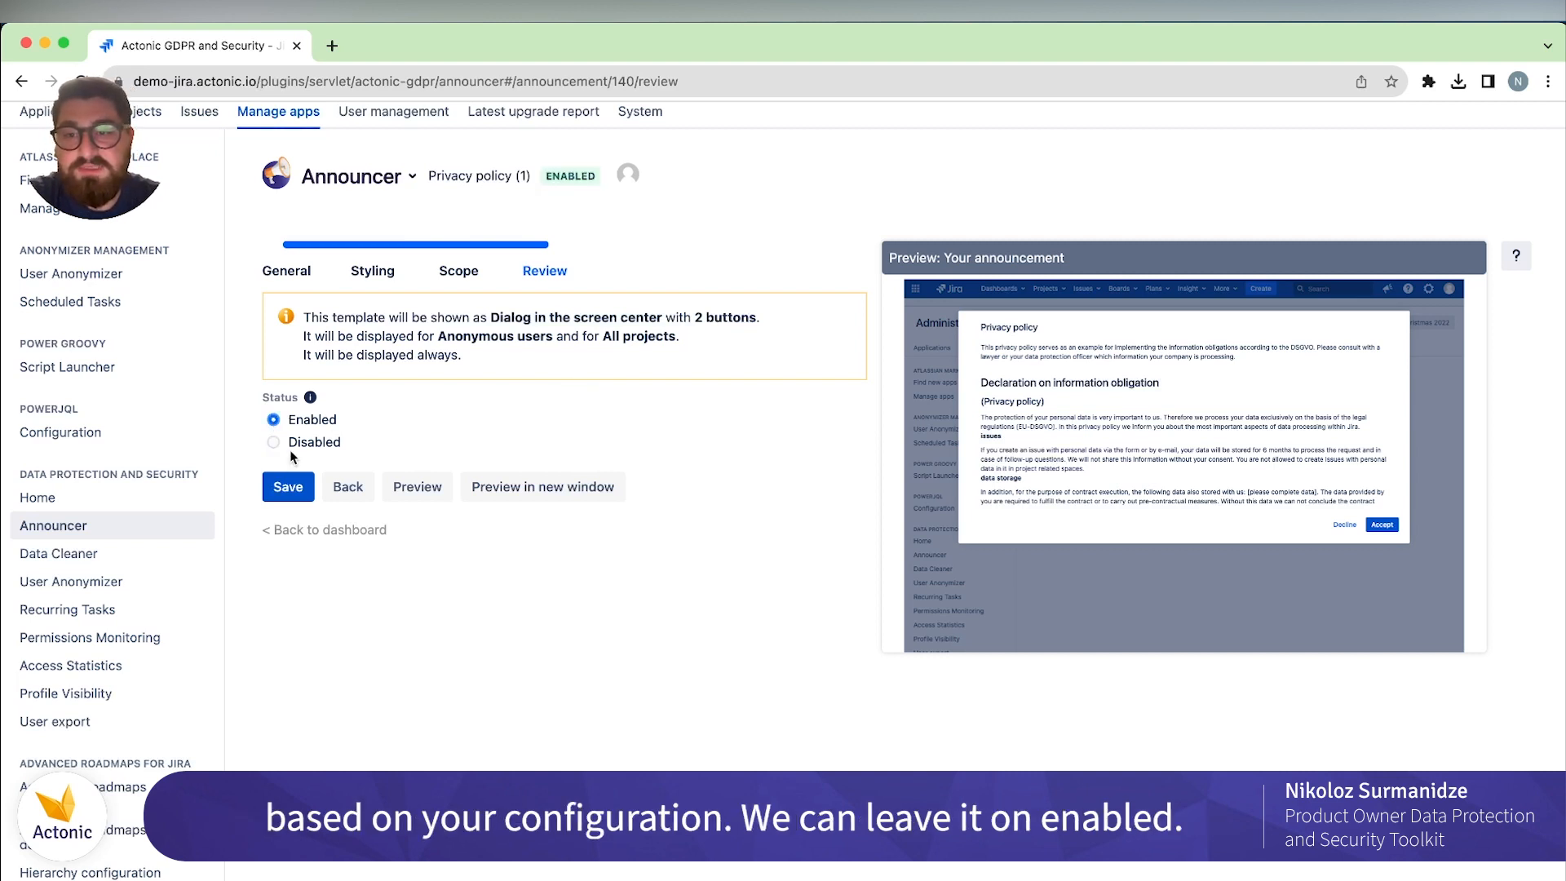
{"action": "left_click", "coordinate": [288, 486]}
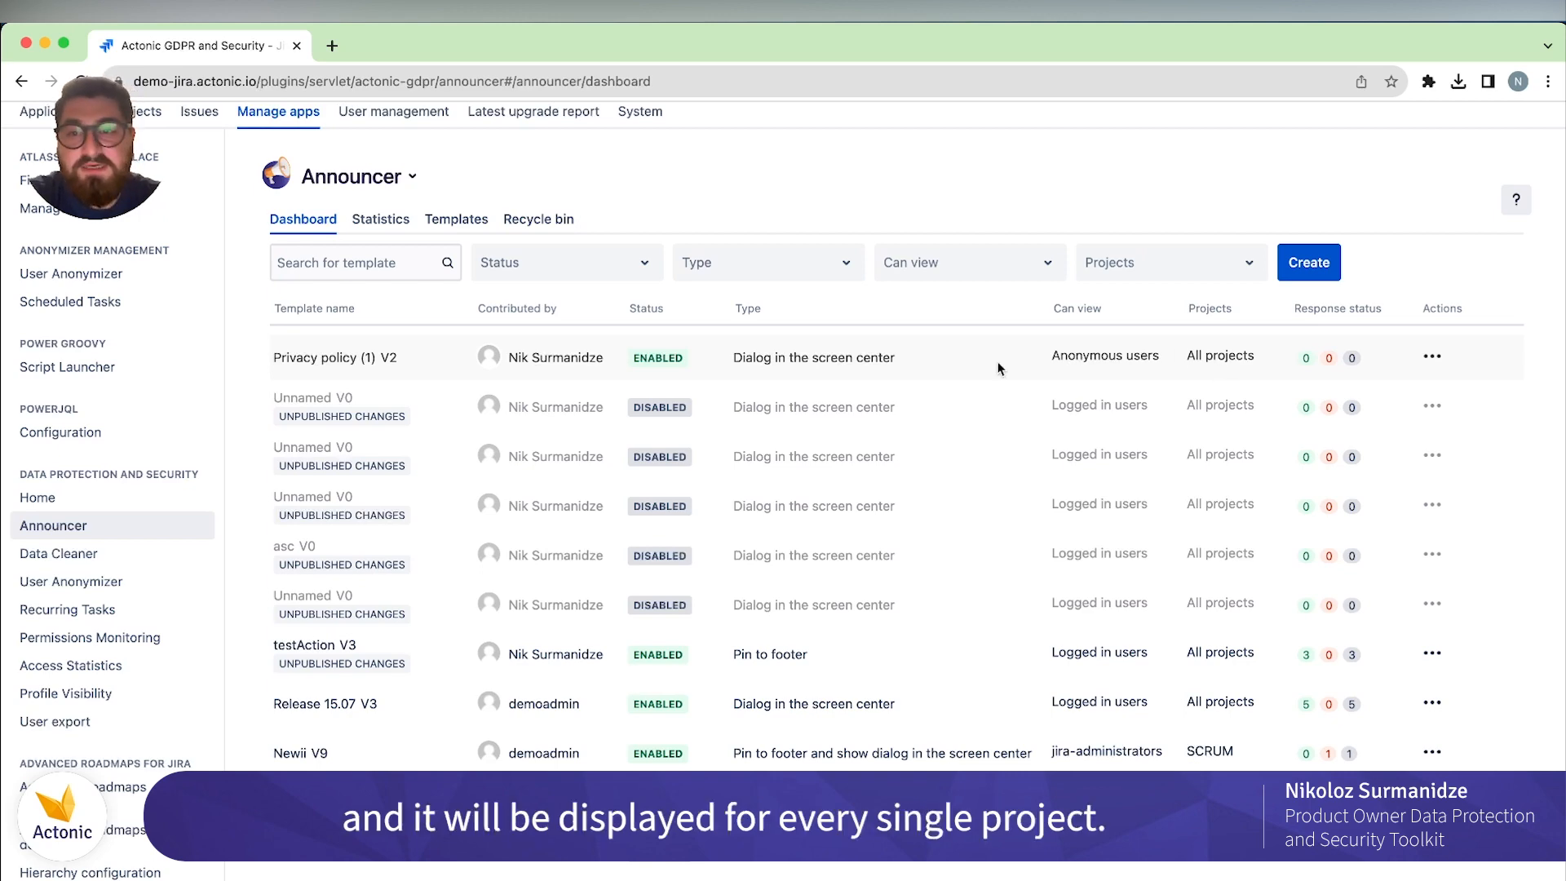
Examine the announcements' response status on the dashboard and the individual user responses in the statistics.
{"action": "scroll", "coordinate": [998, 368], "scroll_direction": "down", "scroll_amount": 2}
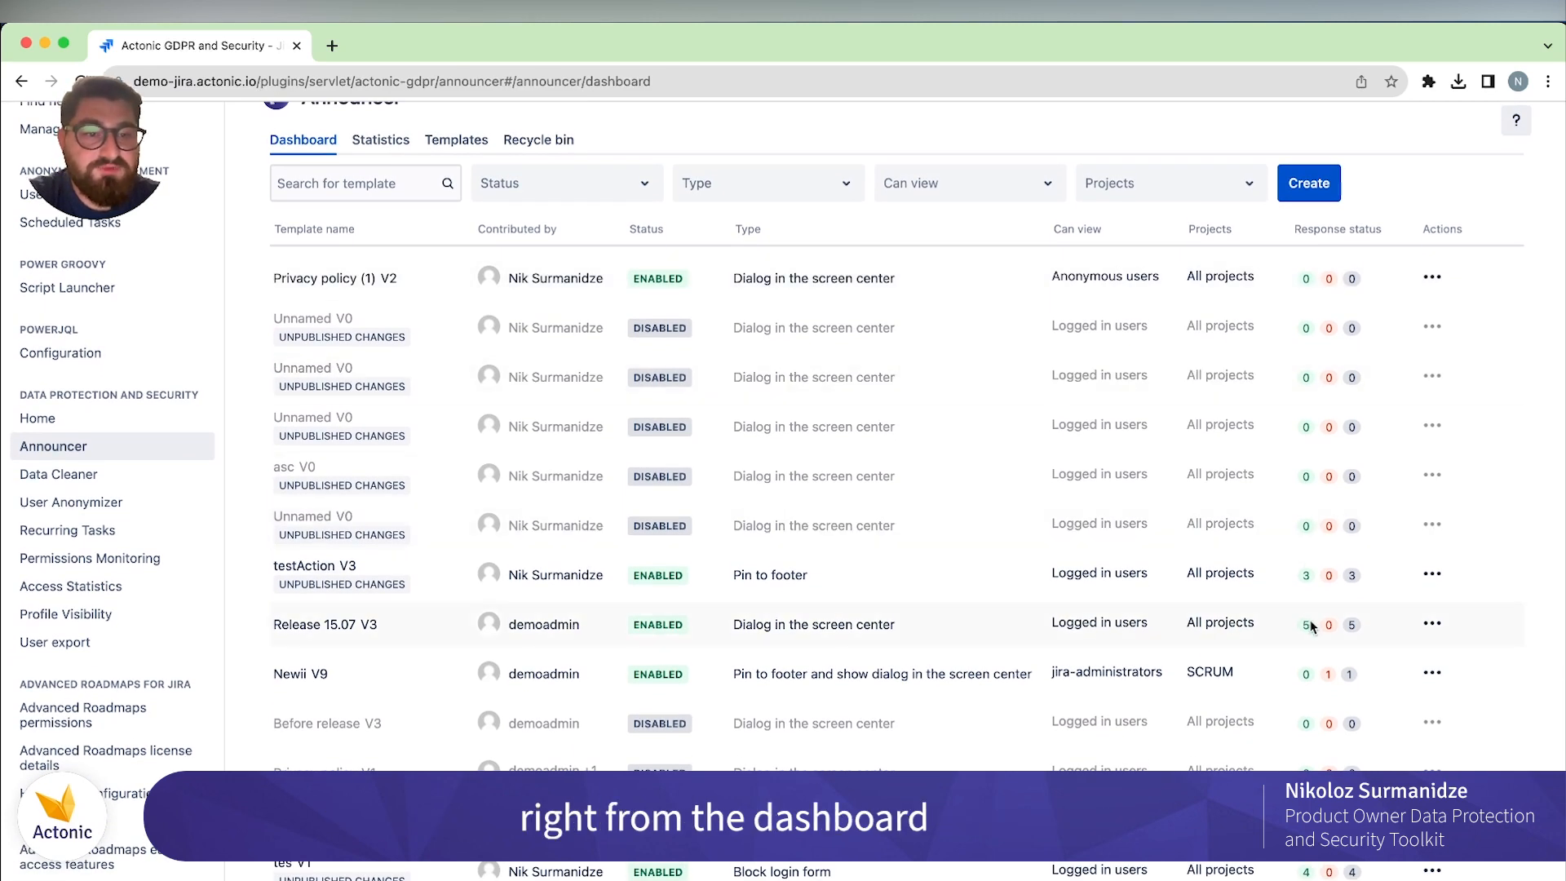
{"action": "scroll", "coordinate": [707, 261], "scroll_direction": "up", "scroll_amount": 1}
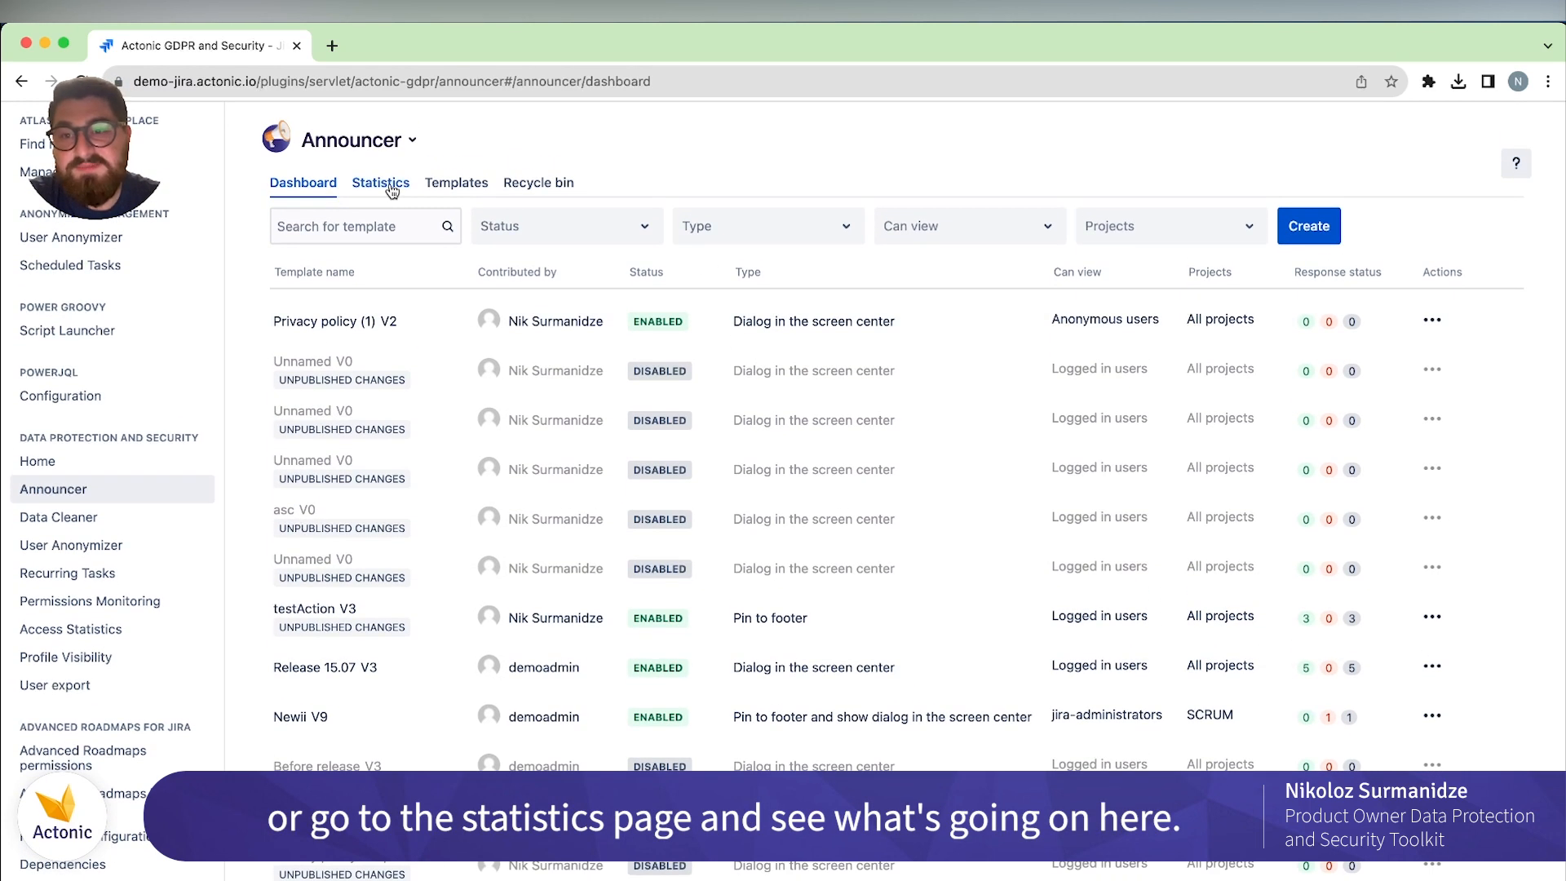
{"action": "left_click", "coordinate": [390, 186]}
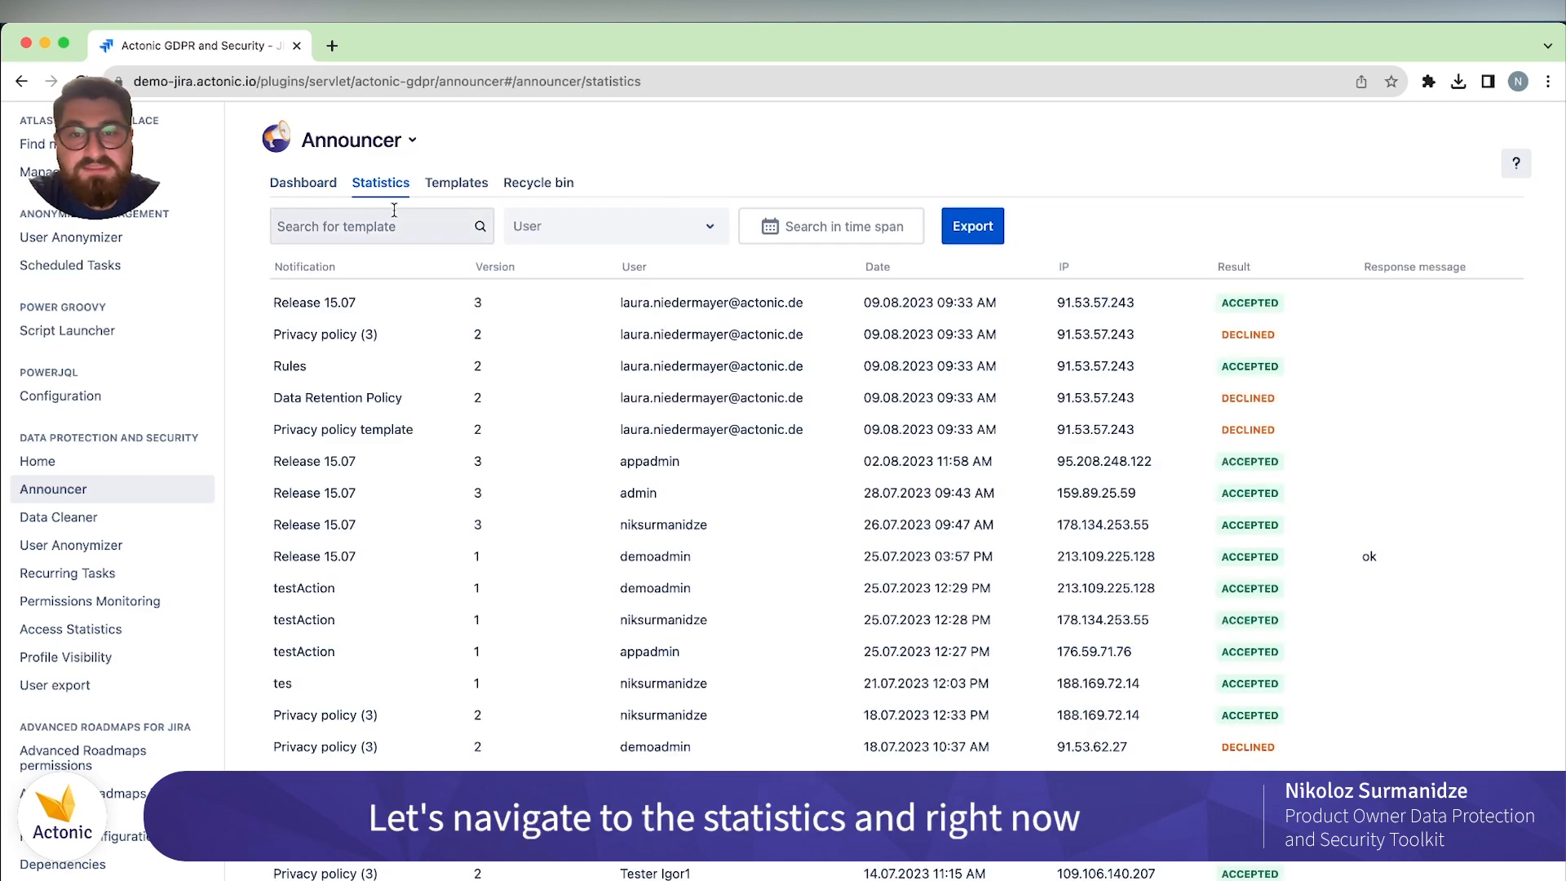
{"action": "scroll", "coordinate": [547, 374], "scroll_direction": "down", "scroll_amount": 3}
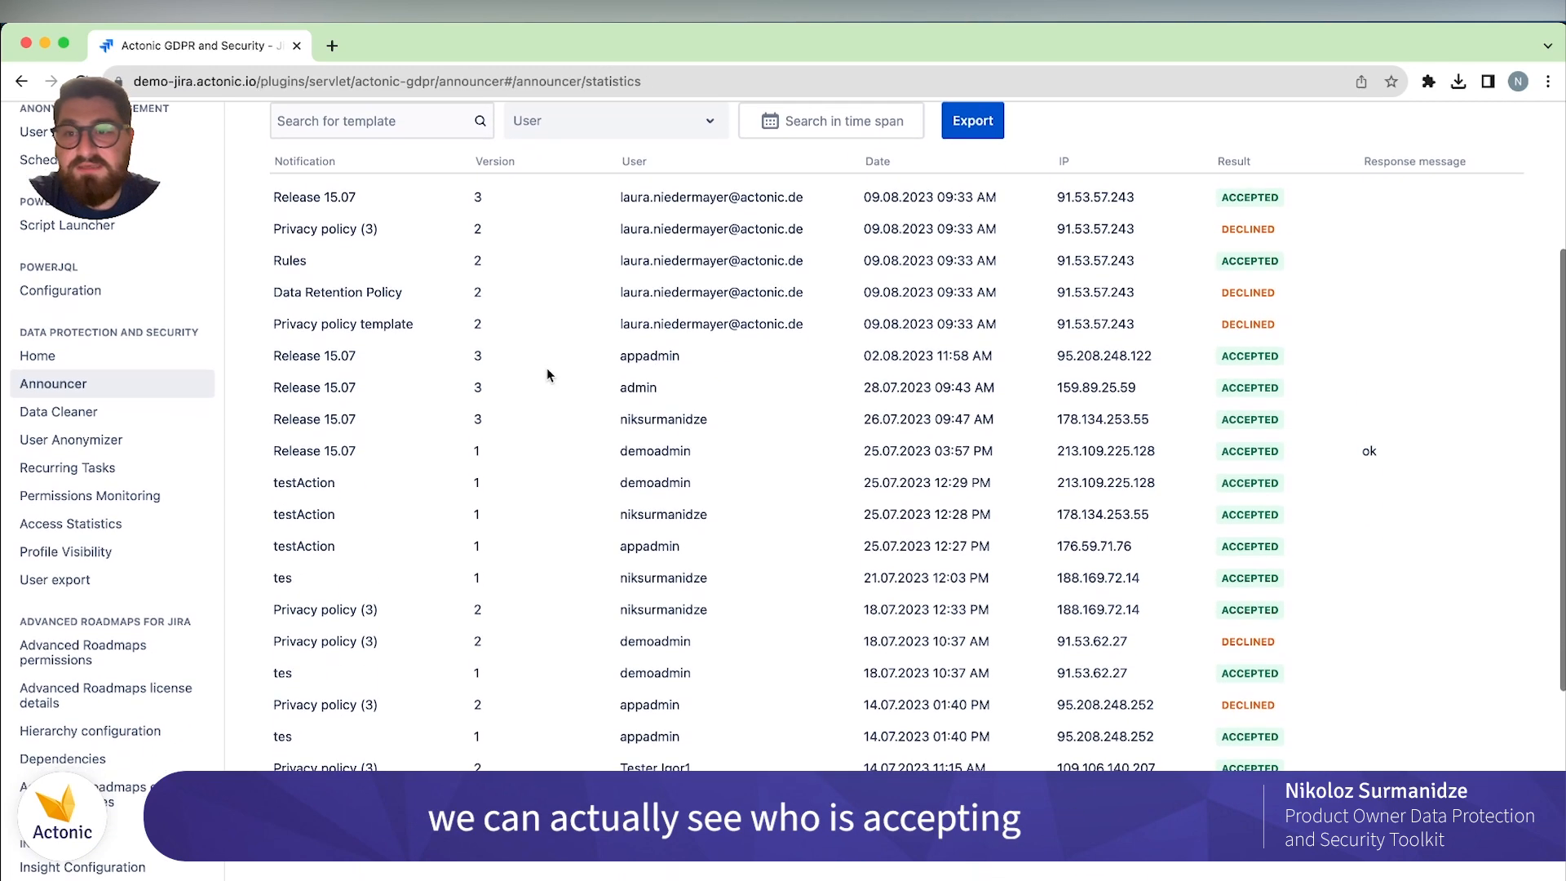
{"action": "scroll", "coordinate": [547, 369], "scroll_direction": "down", "scroll_amount": 1}
{"action": "scroll", "coordinate": [546, 369], "scroll_direction": "up", "scroll_amount": 2}
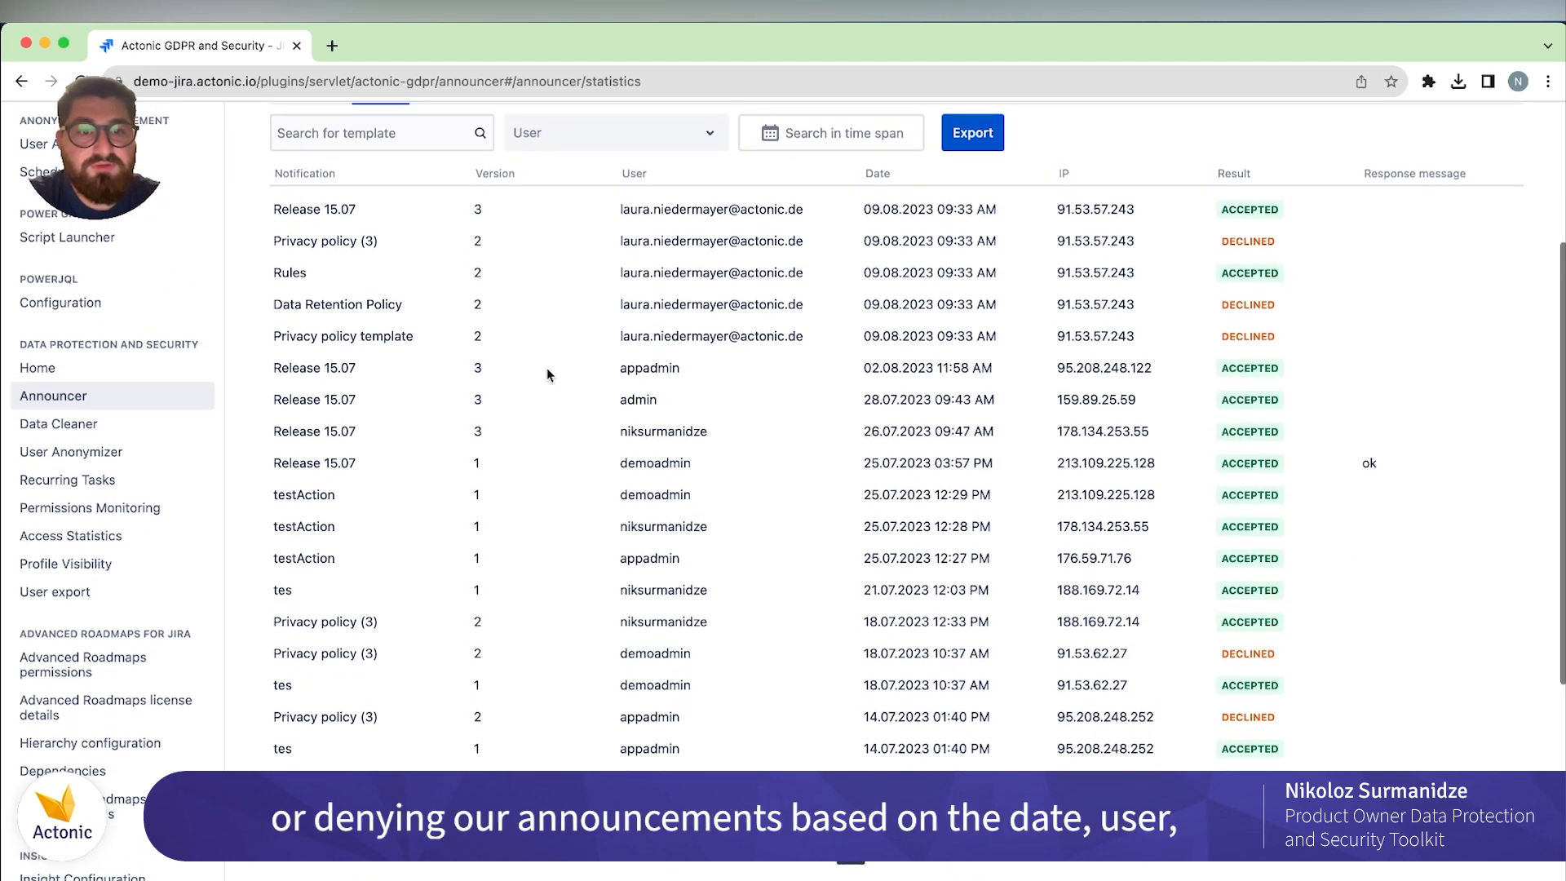
{"action": "scroll", "coordinate": [546, 374], "scroll_direction": "up", "scroll_amount": 3}
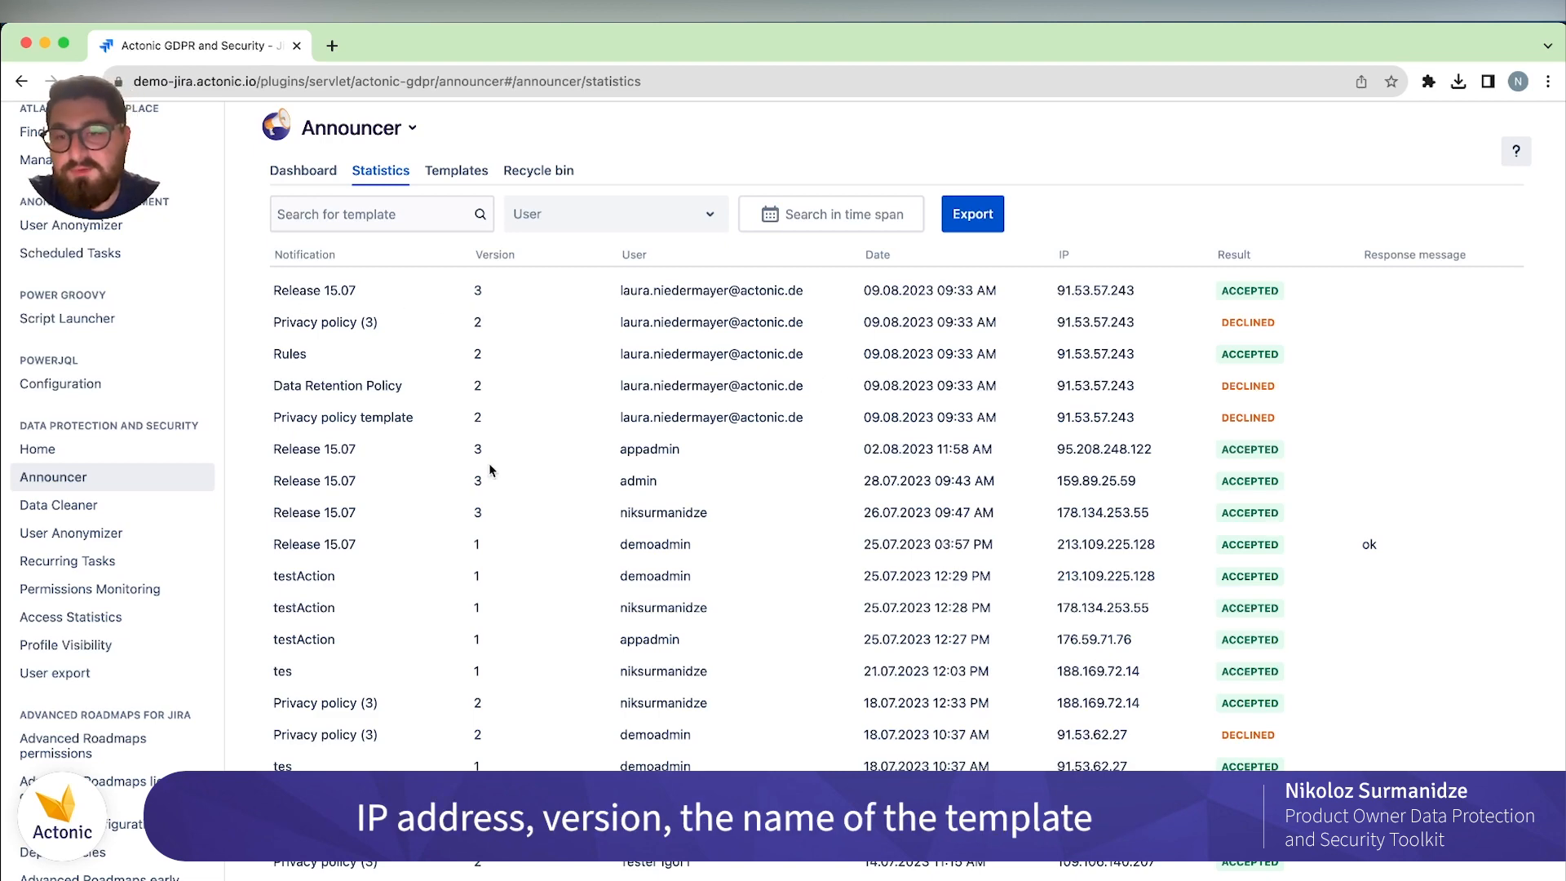
{"action": "scroll", "coordinate": [490, 469], "scroll_direction": "up", "scroll_amount": 1}
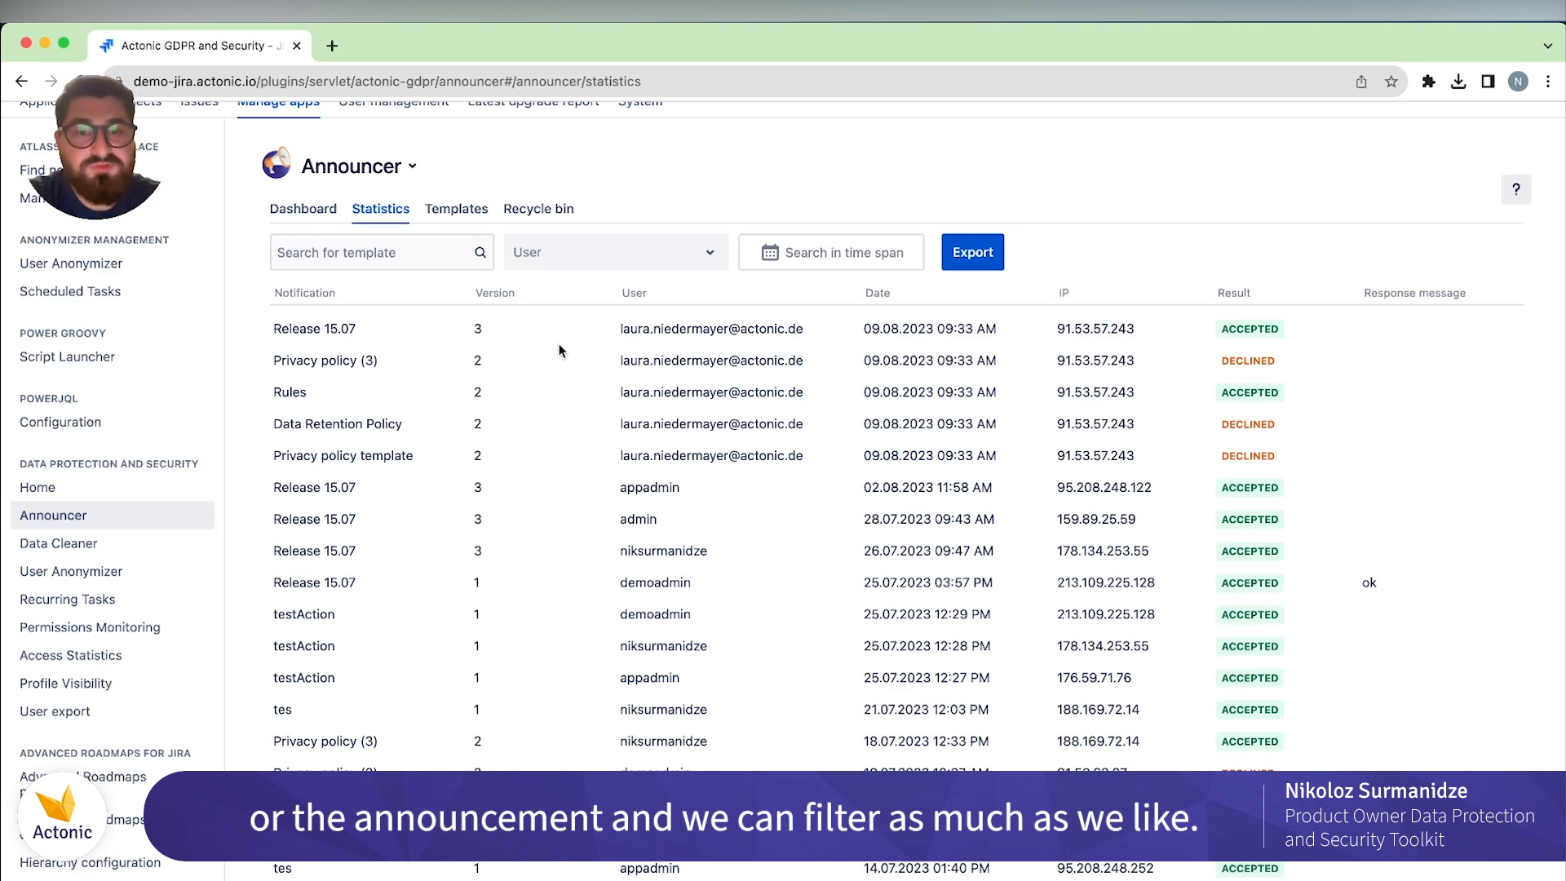
View the available announcement templates and the recycle bin.
{"action": "left_click", "coordinate": [452, 209]}
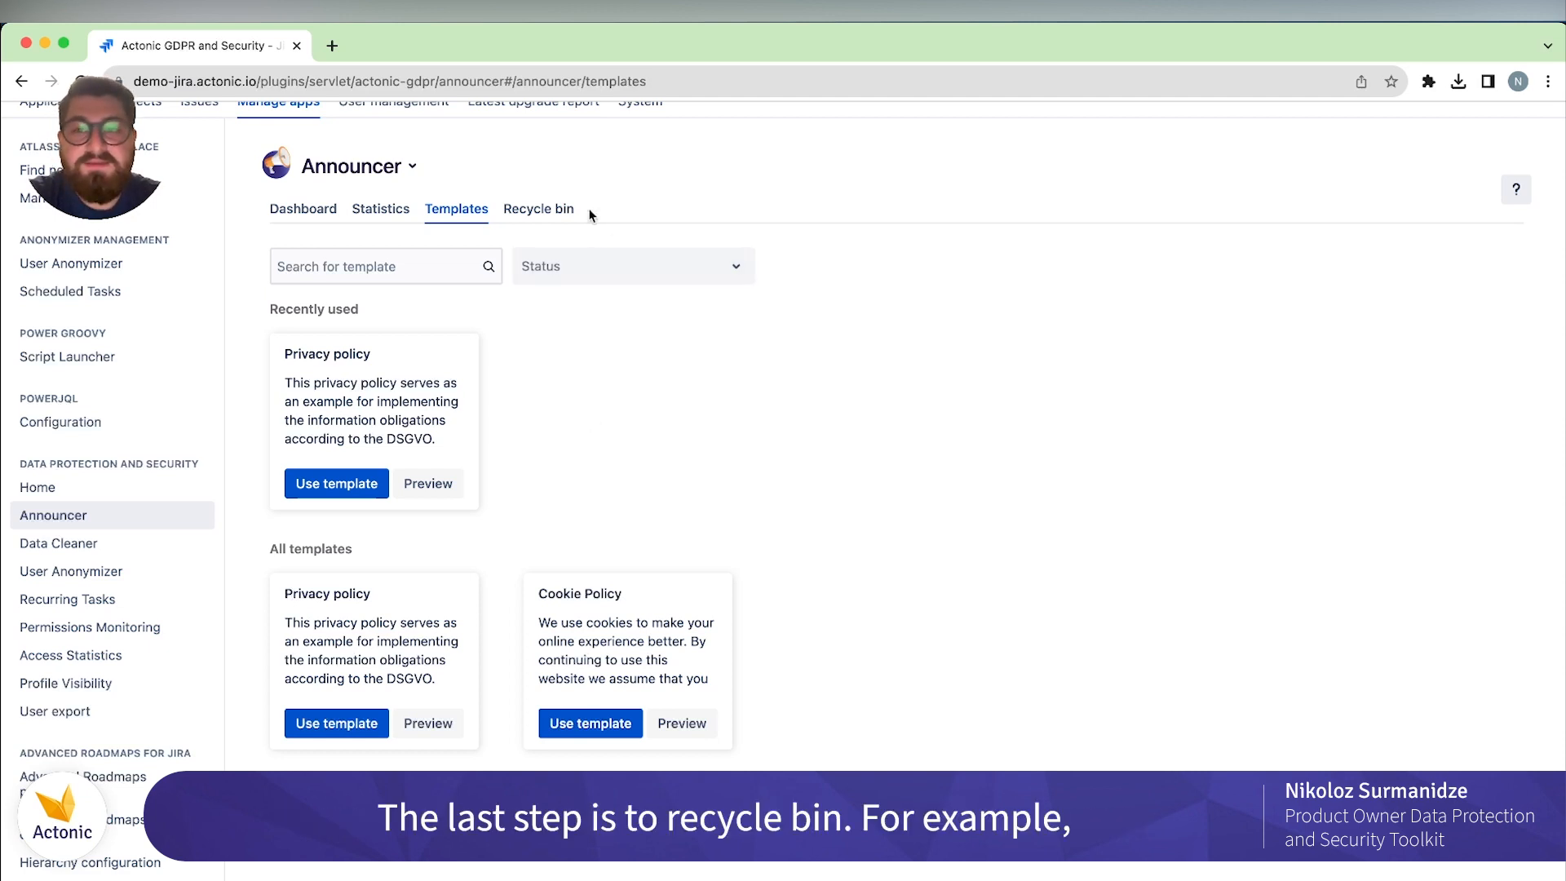
{"action": "left_click", "coordinate": [559, 210]}
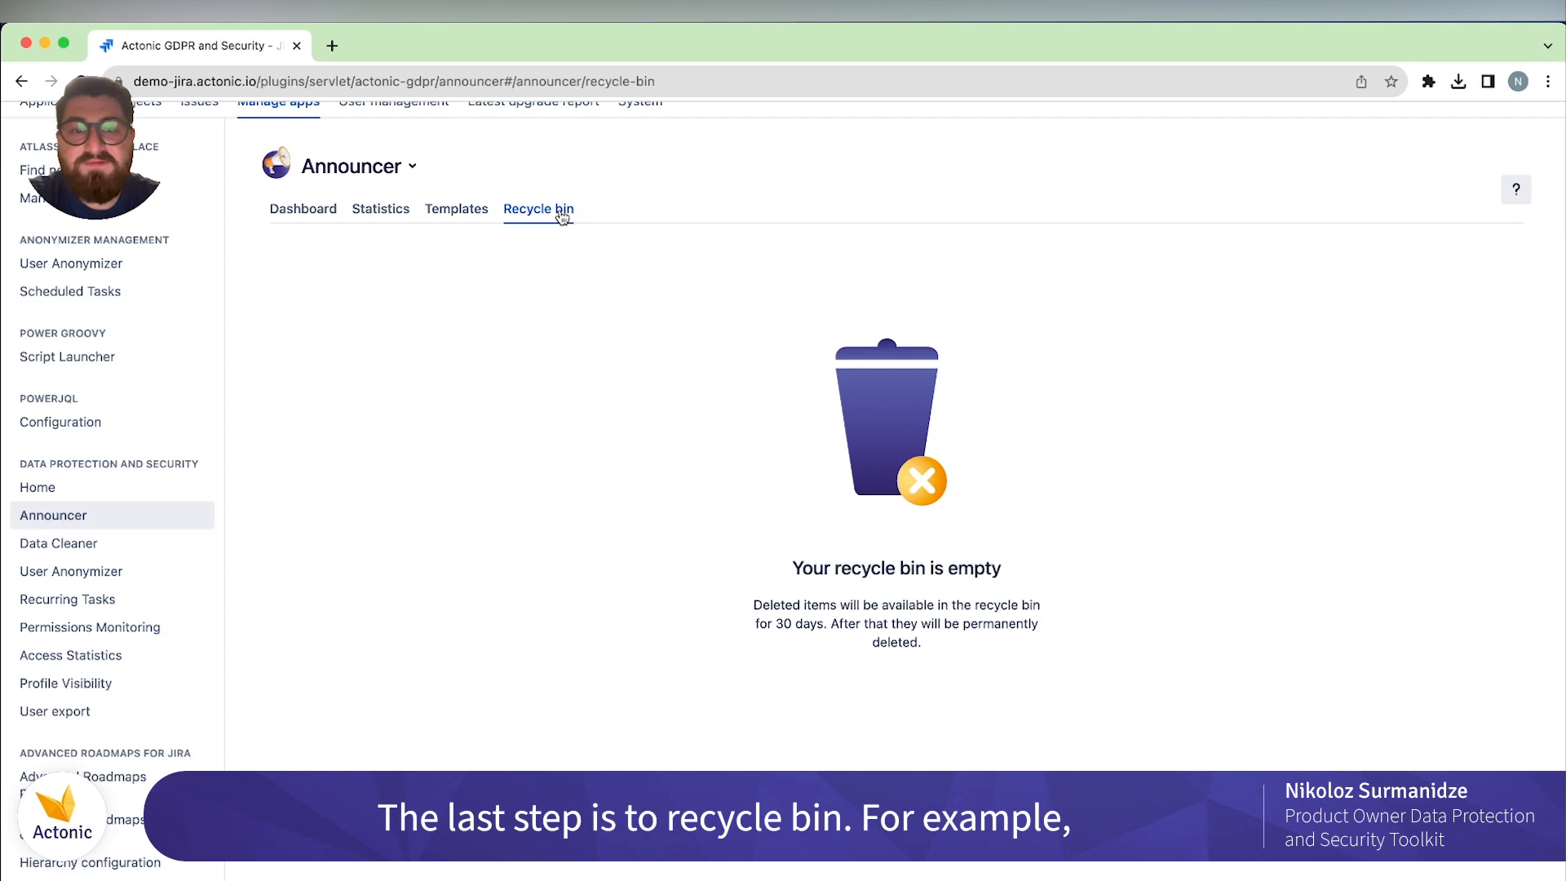
Delete the Privacy policy (1) announcement from the dashboard.
{"action": "left_click", "coordinate": [300, 210]}
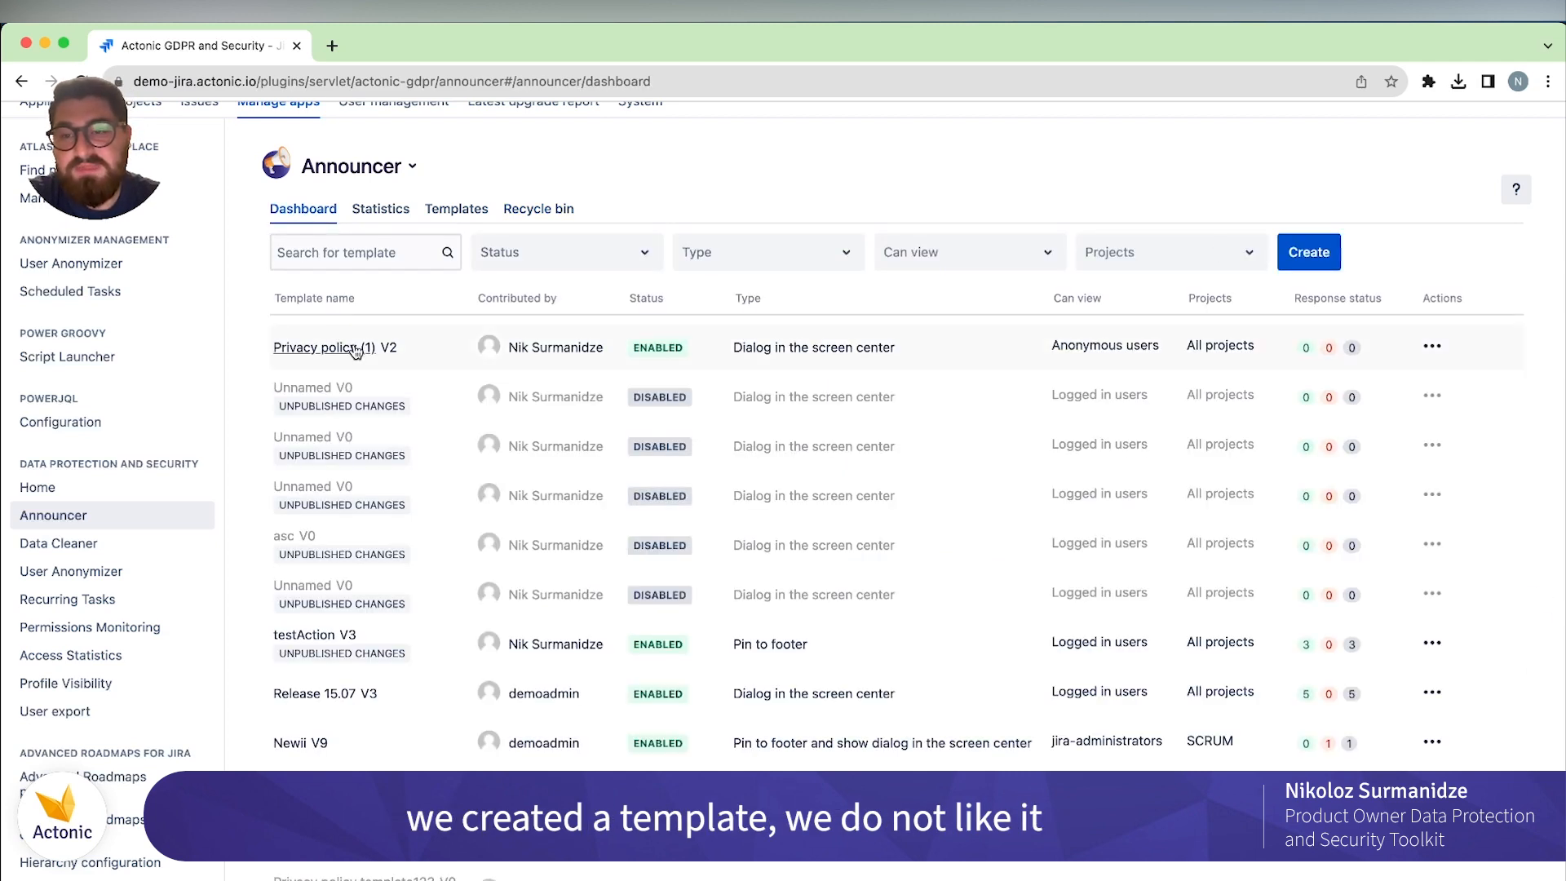
{"action": "left_click", "coordinate": [1432, 348]}
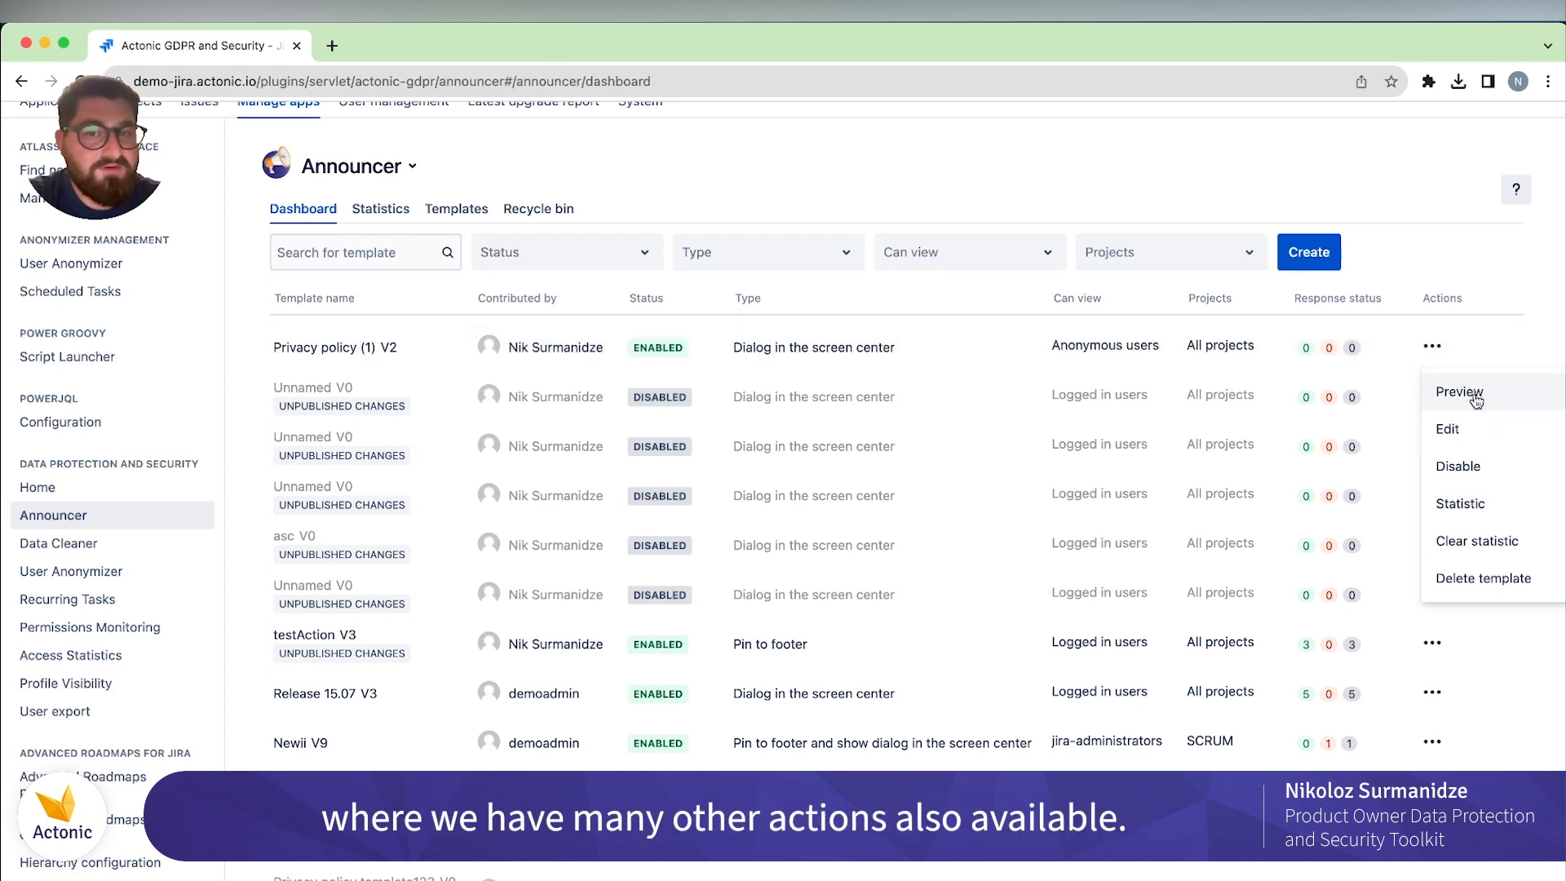
{"action": "left_click", "coordinate": [1460, 577]}
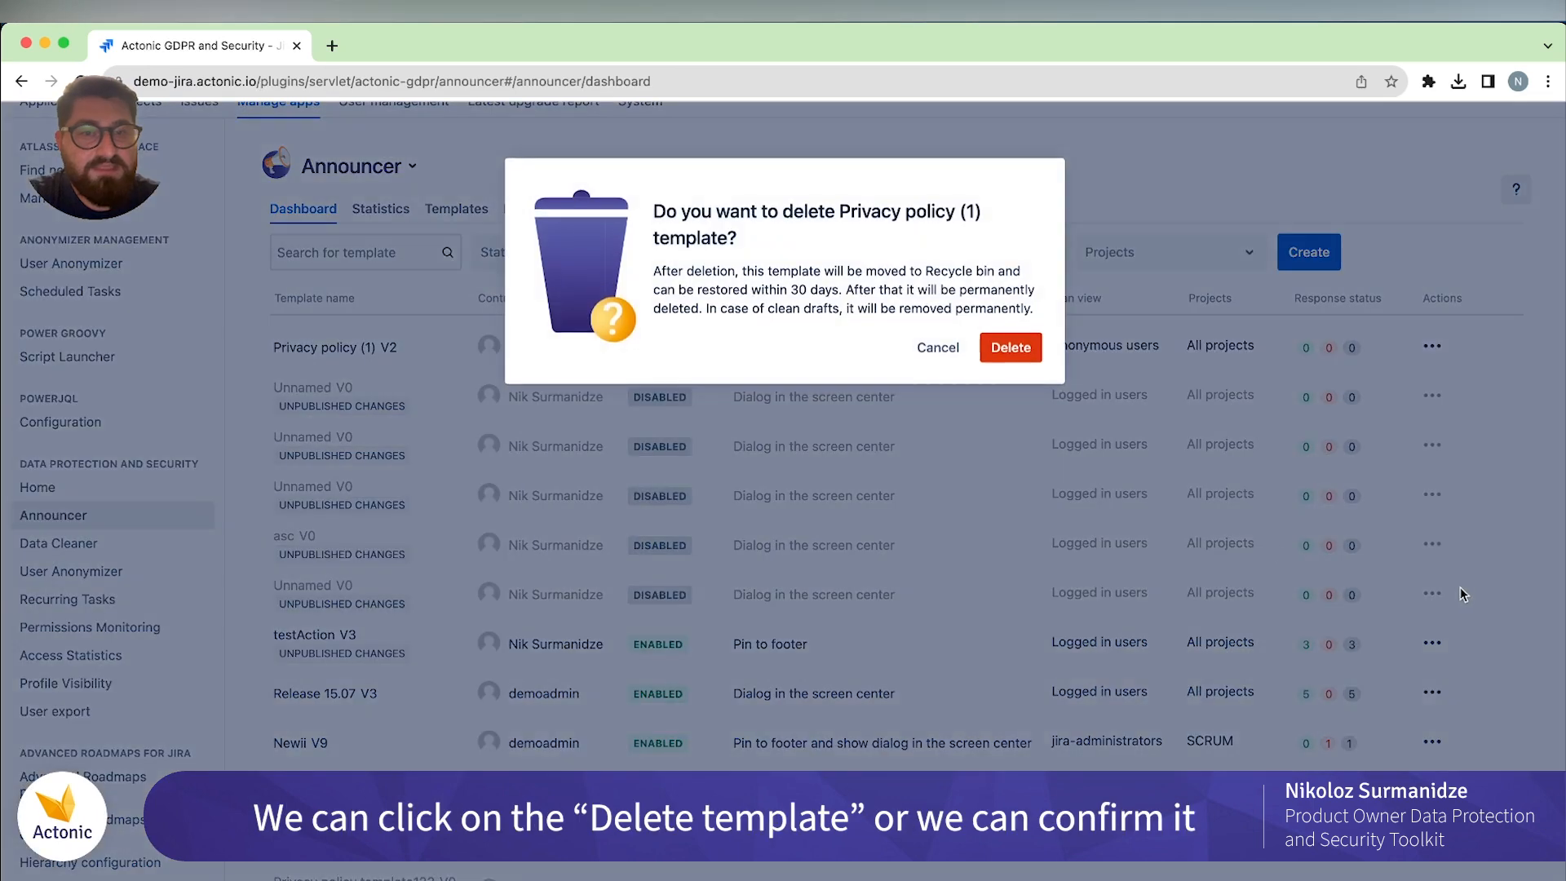
{"action": "left_click", "coordinate": [1011, 347]}
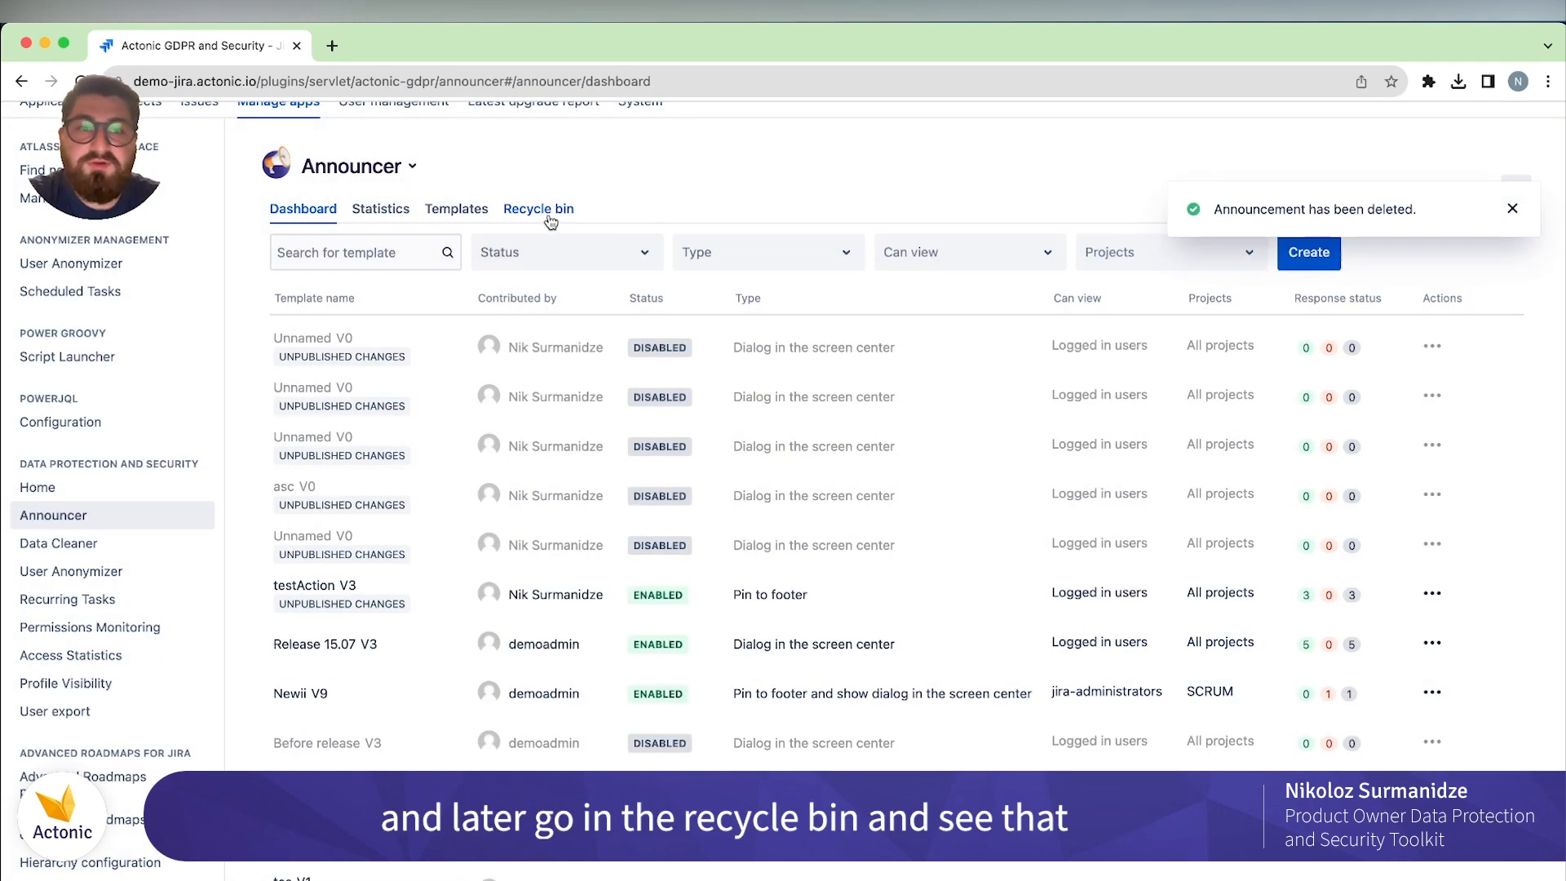
Check the recycle bin for the deleted Privacy policy (1) announcement and return to the dashboard.
{"action": "left_click", "coordinate": [538, 209]}
{"action": "scroll", "coordinate": [667, 445], "scroll_direction": "up", "scroll_amount": 1}
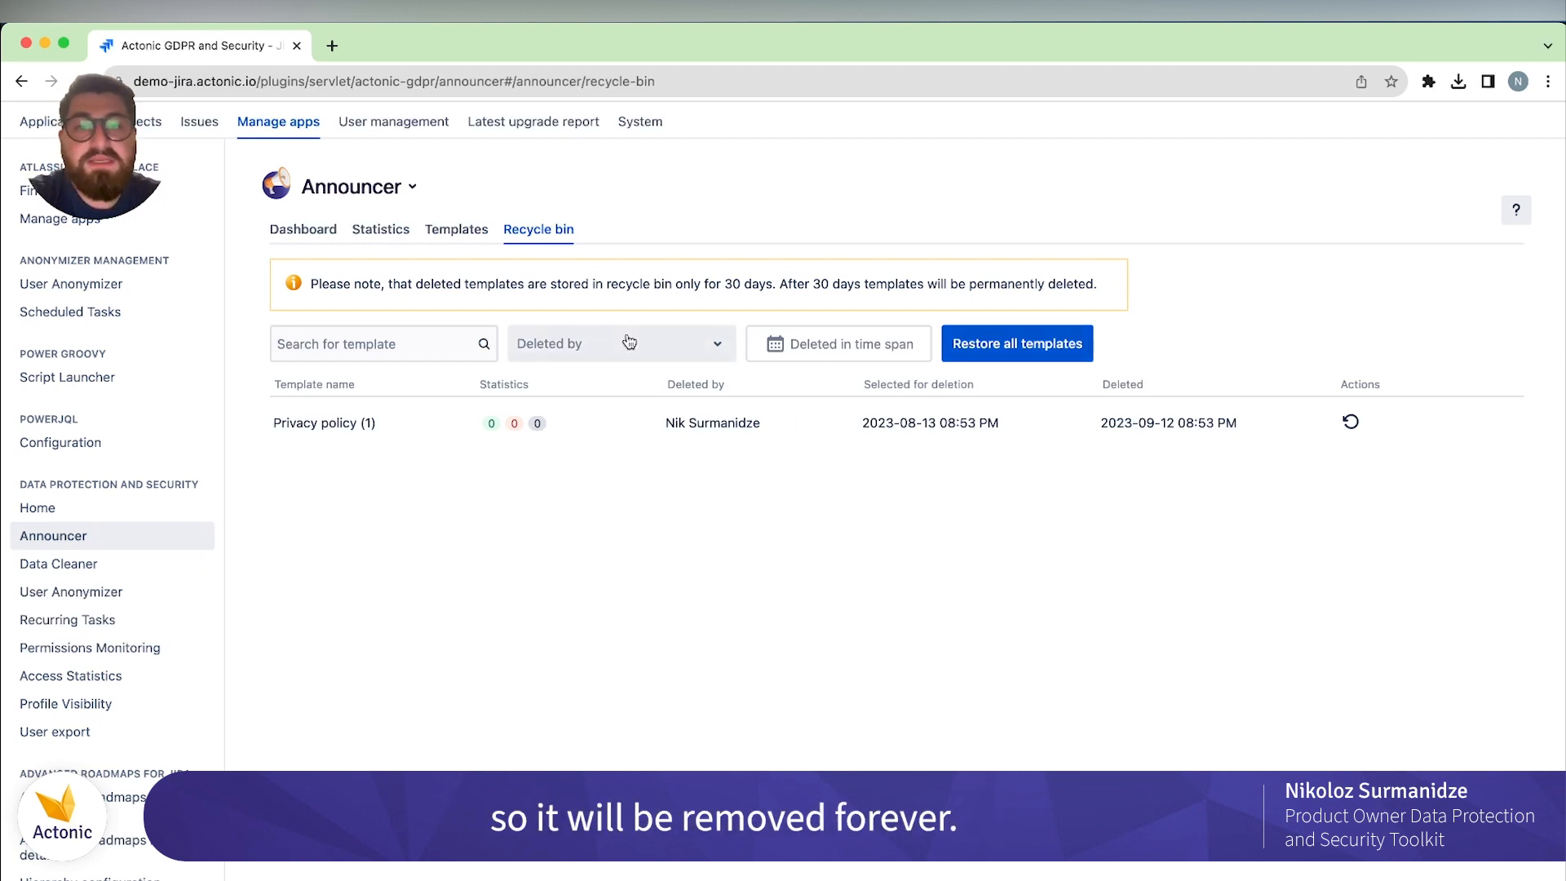
{"action": "left_click", "coordinate": [296, 233]}
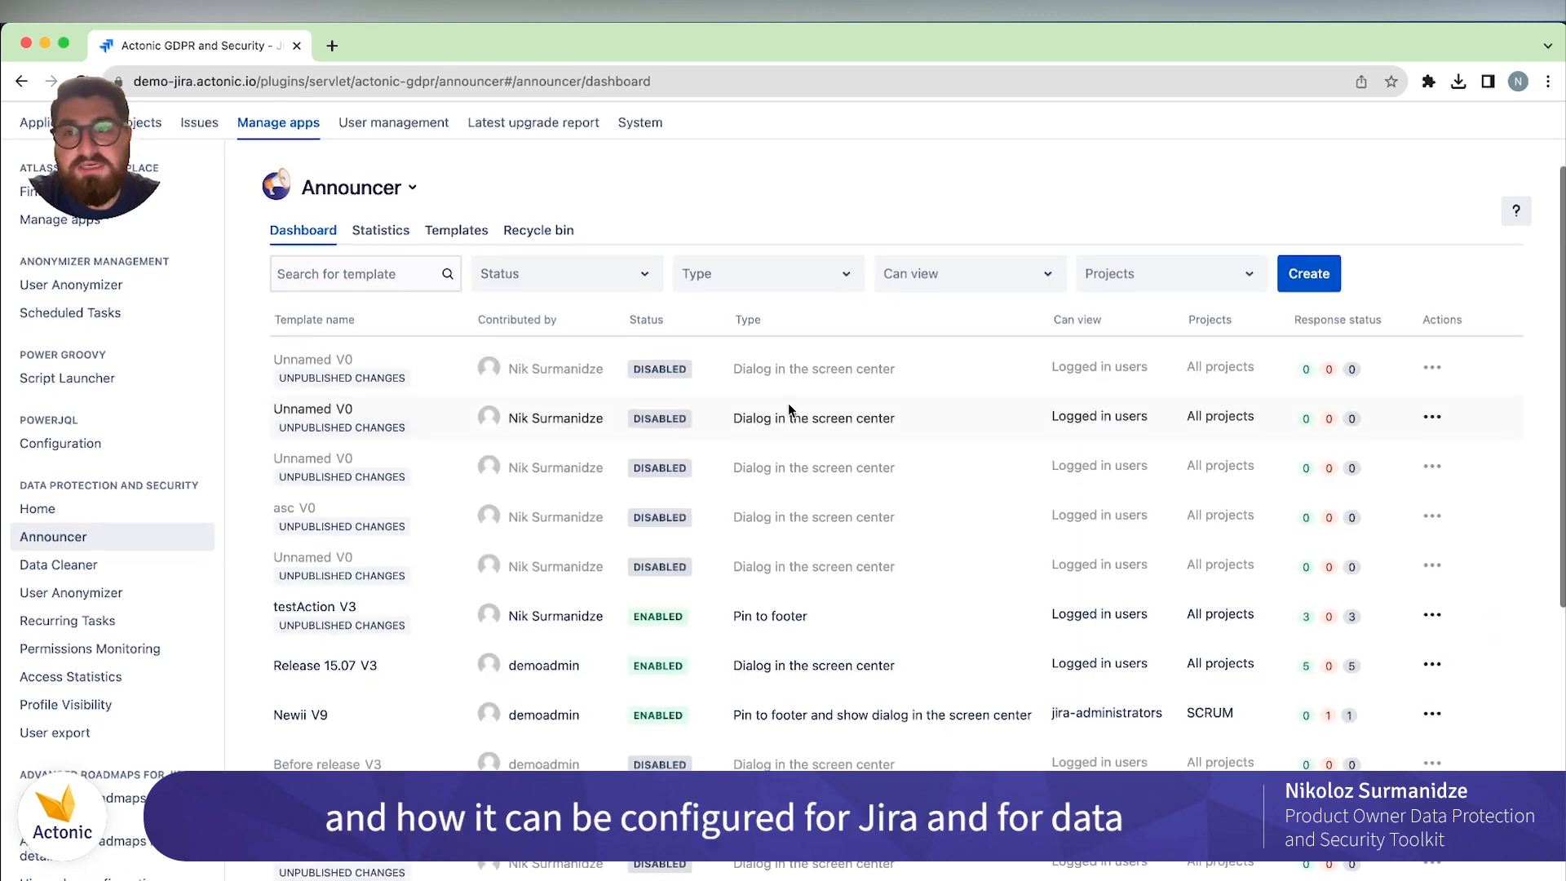
{"action": "scroll", "coordinate": [788, 403], "scroll_direction": "up", "scroll_amount": 1}
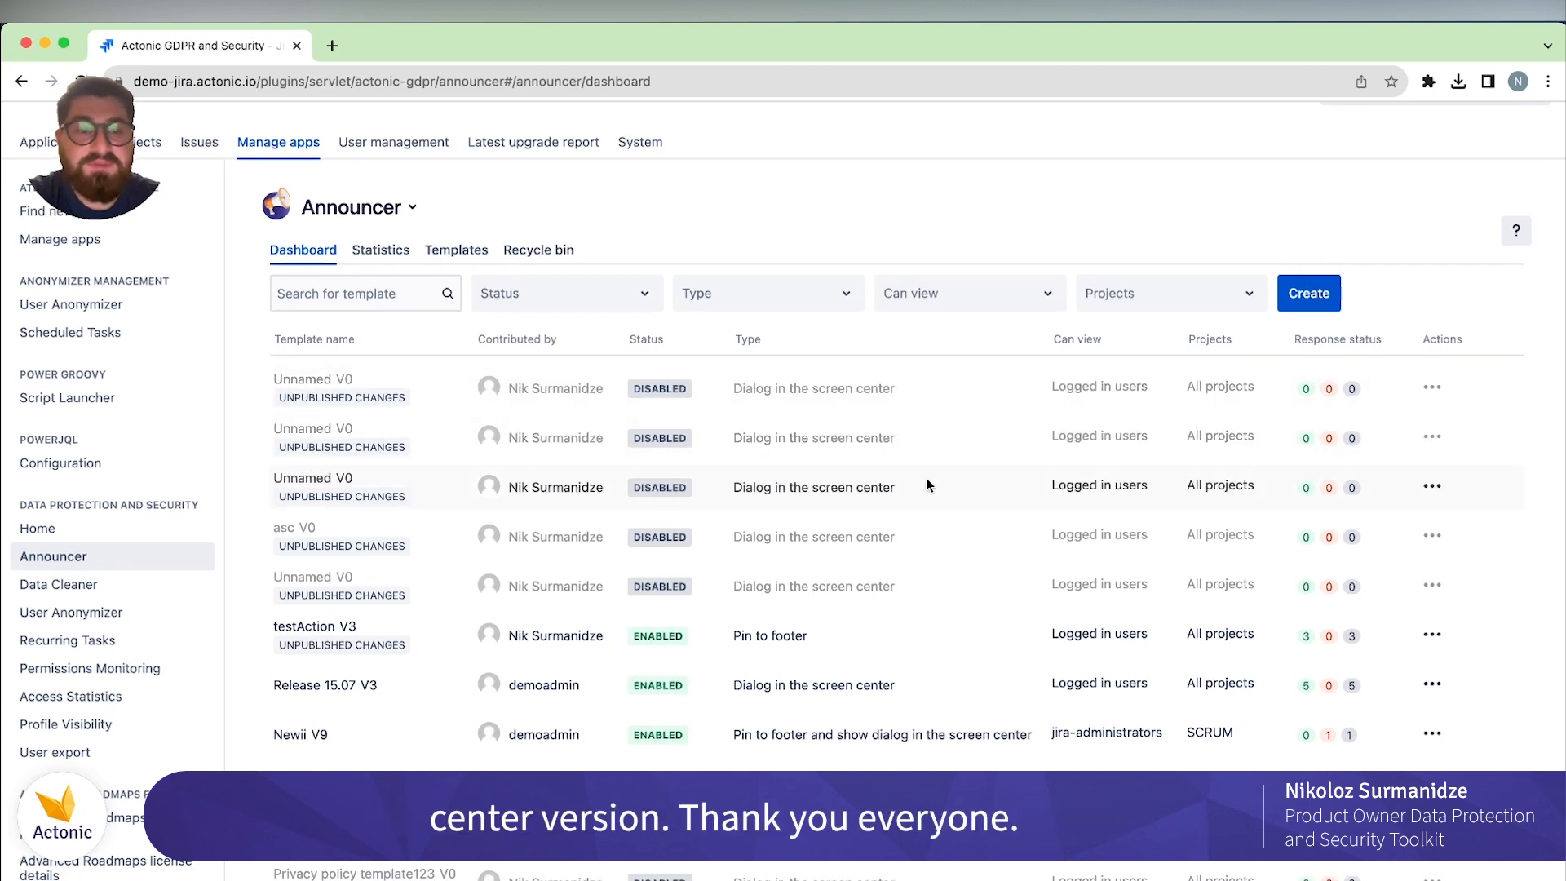